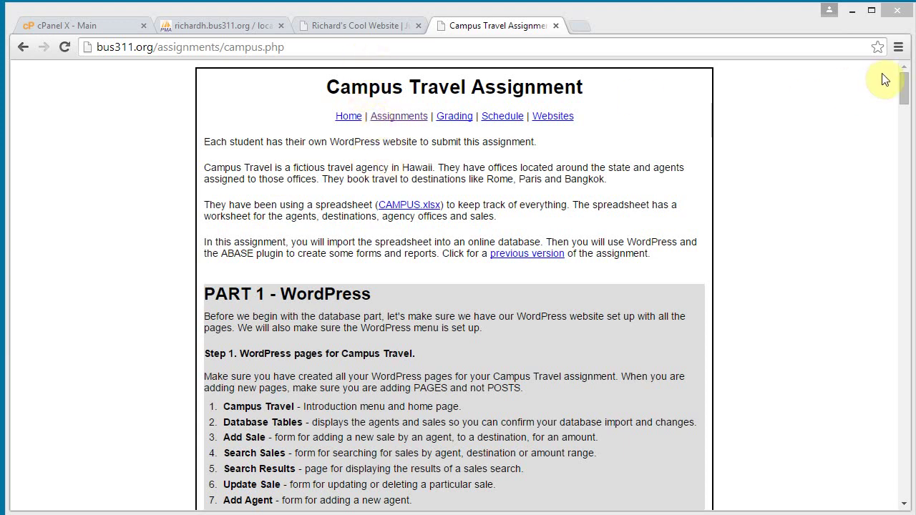
- Go to the PART 7 - HTML Navigation section of the Campus Travel assignment instructions
{"action": "left_click_drag", "start_coordinate": [905, 88], "coordinate": [910, 390]}
{"action": "scroll", "coordinate": [907, 392], "scroll_direction": "down", "scroll_amount": 3}
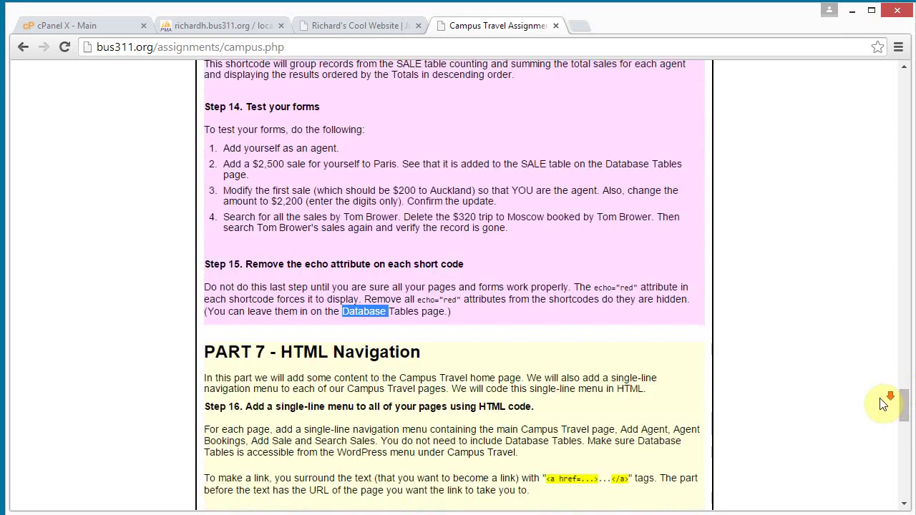
{"action": "left_click_drag", "start_coordinate": [905, 408], "coordinate": [905, 418]}
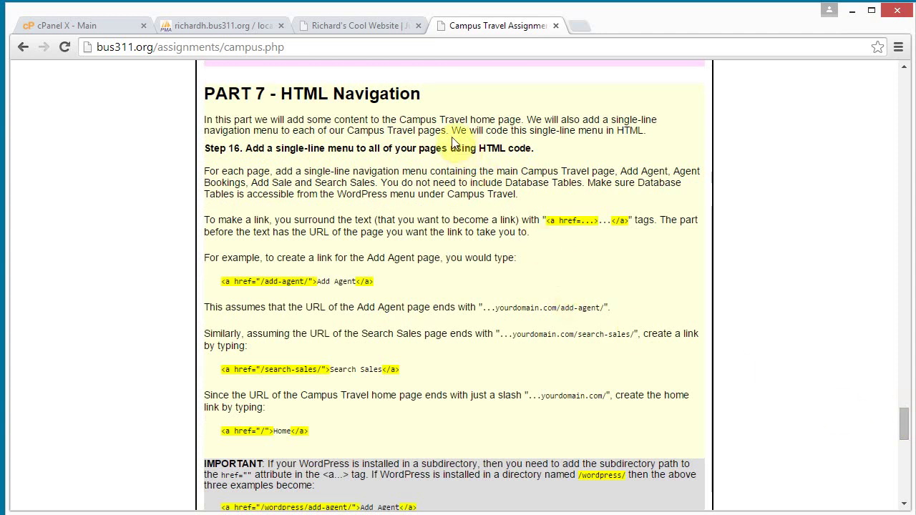
- Check the WordPress site's dashboard and Campus Travel home page, and expand the Campus Travel submenu
{"action": "left_click", "coordinate": [363, 27]}
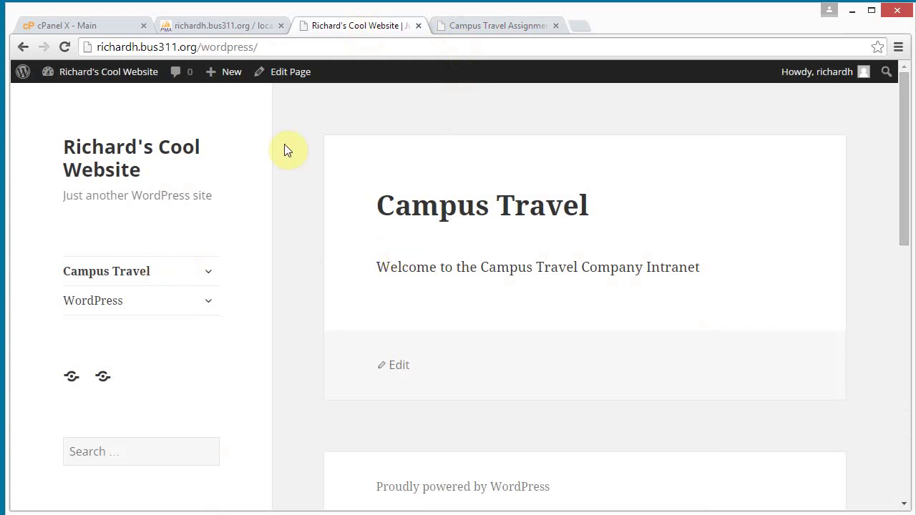
{"action": "left_click", "coordinate": [95, 84]}
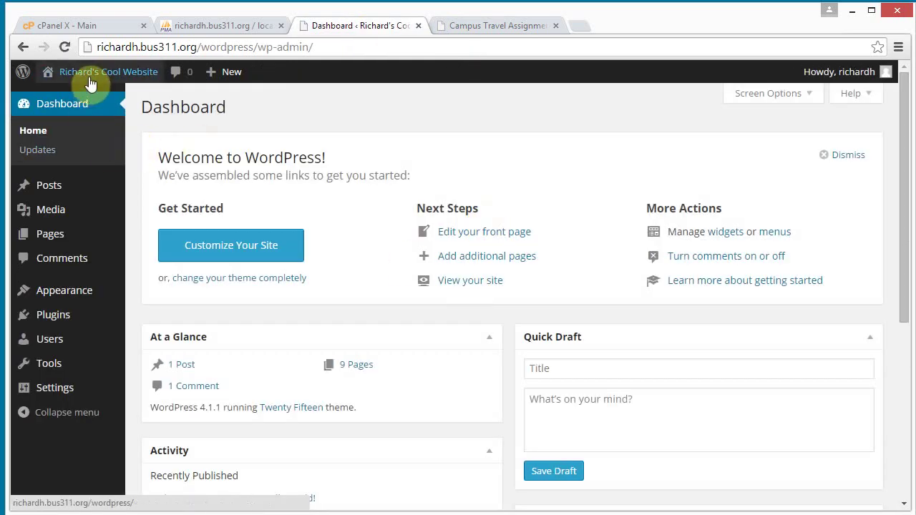
{"action": "left_click", "coordinate": [90, 84]}
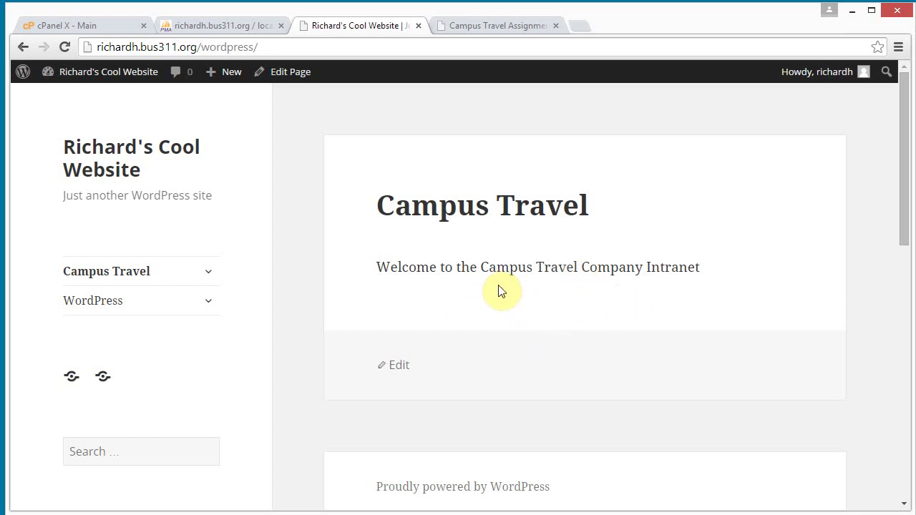
{"action": "left_click", "coordinate": [128, 274]}
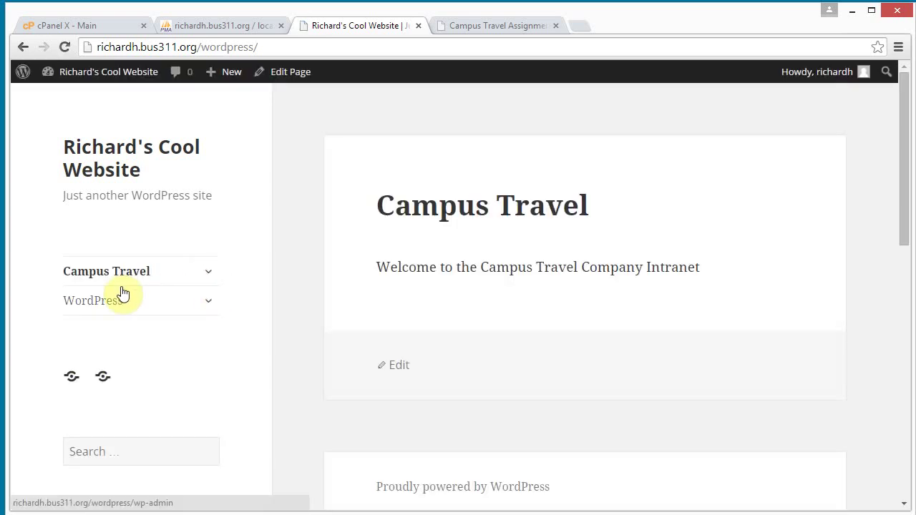
{"action": "left_click", "coordinate": [499, 26]}
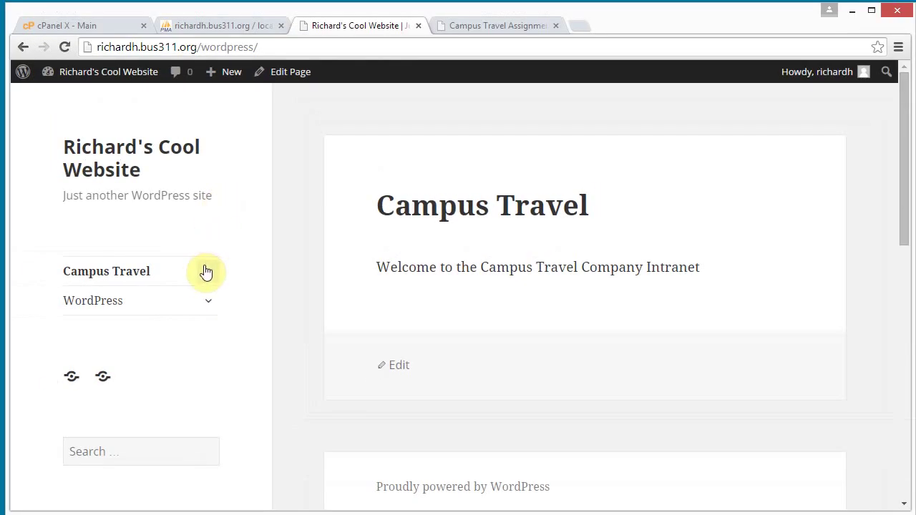
{"action": "left_click", "coordinate": [206, 272]}
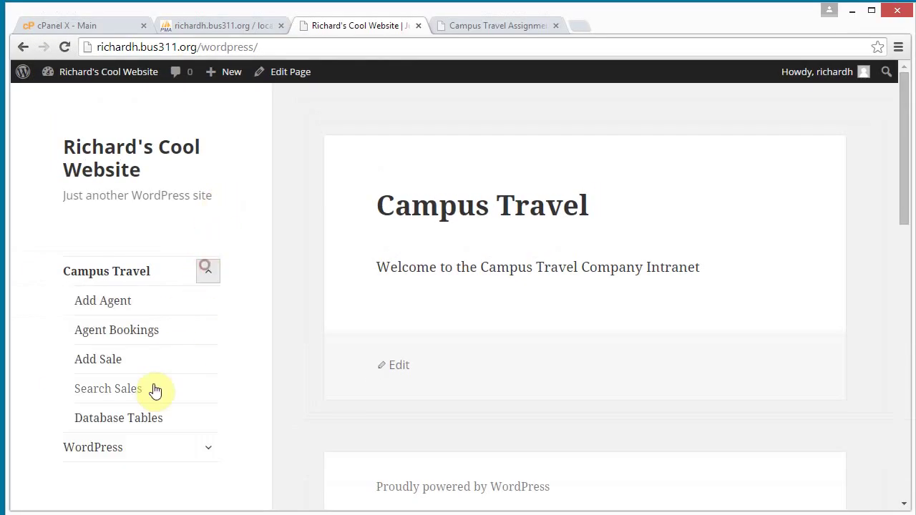
- Return to the assignment's Step 16 and examine the Add Agent link example: opening tag, link text, closing tag and page URL
{"action": "left_click", "coordinate": [447, 30]}
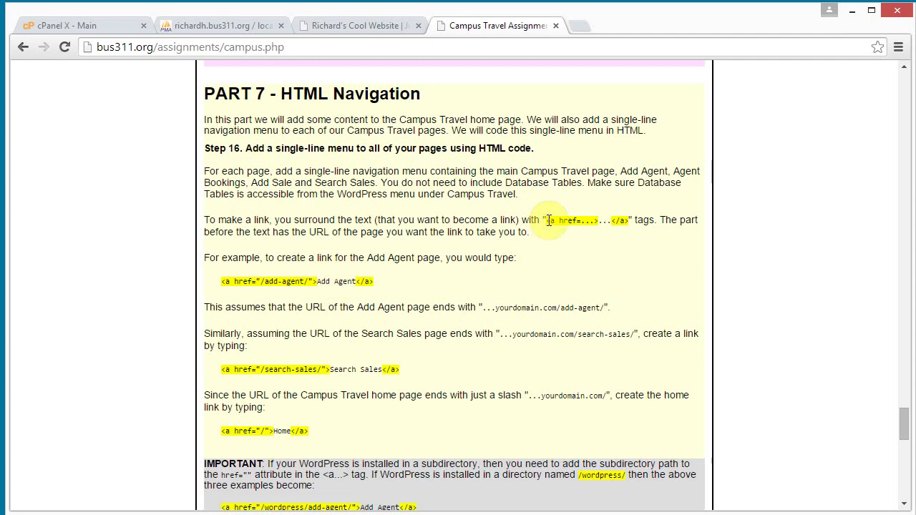
{"action": "left_click_drag", "start_coordinate": [600, 216], "coordinate": [598, 215]}
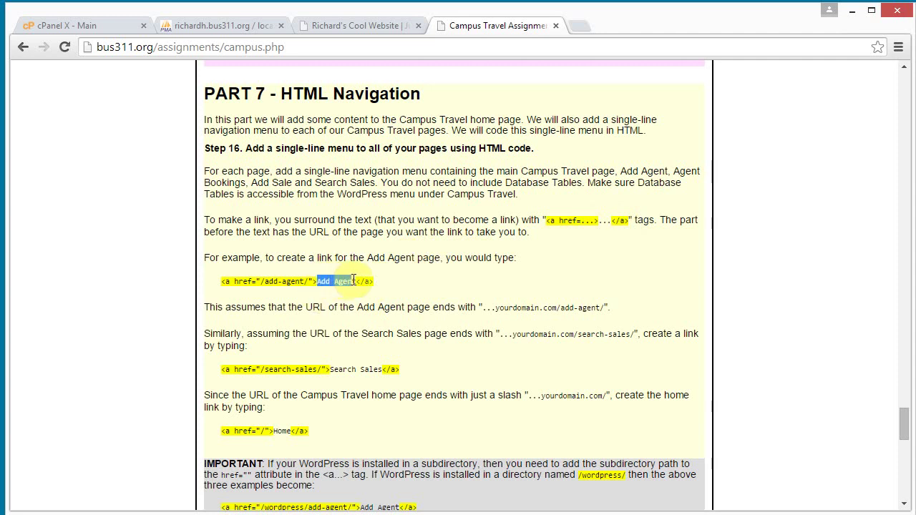
{"action": "left_click", "coordinate": [376, 284]}
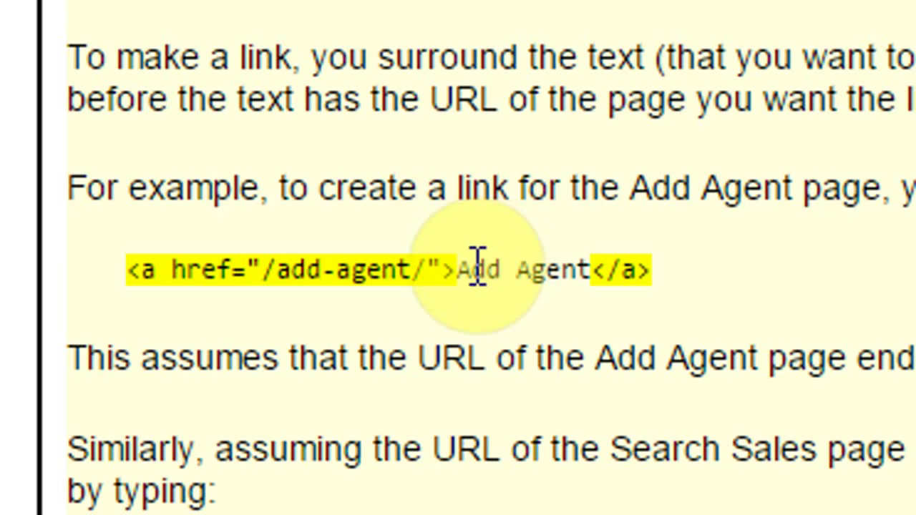
{"action": "left_click_drag", "start_coordinate": [465, 267], "coordinate": [591, 271]}
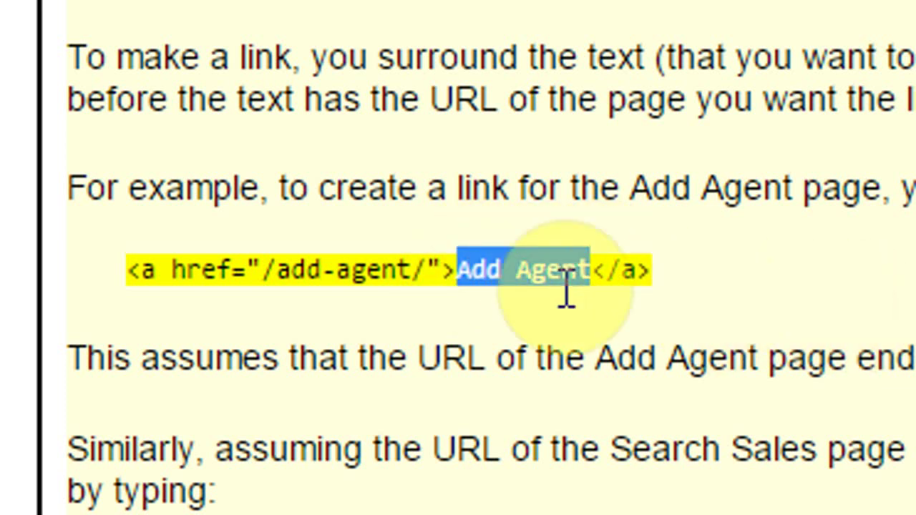
{"action": "left_click_drag", "start_coordinate": [128, 277], "coordinate": [450, 269]}
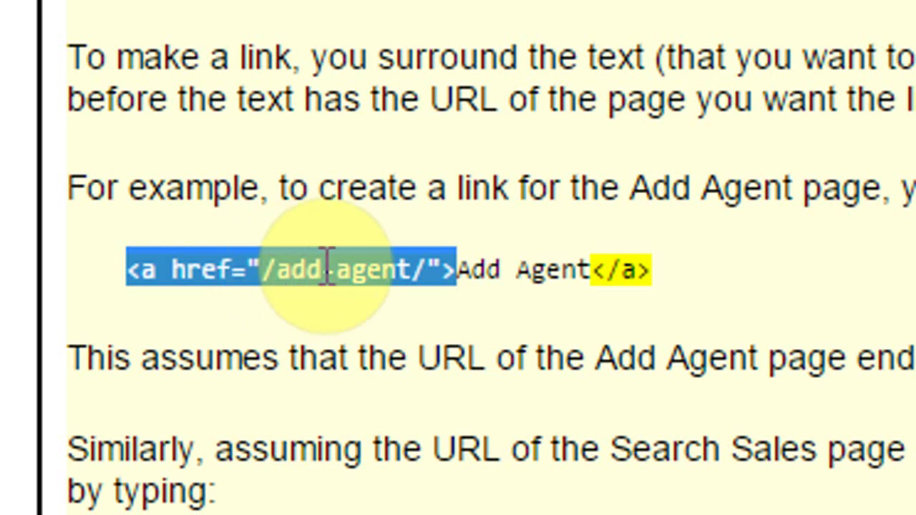
{"action": "left_click", "coordinate": [613, 278]}
{"action": "left_click_drag", "start_coordinate": [593, 272], "coordinate": [652, 274]}
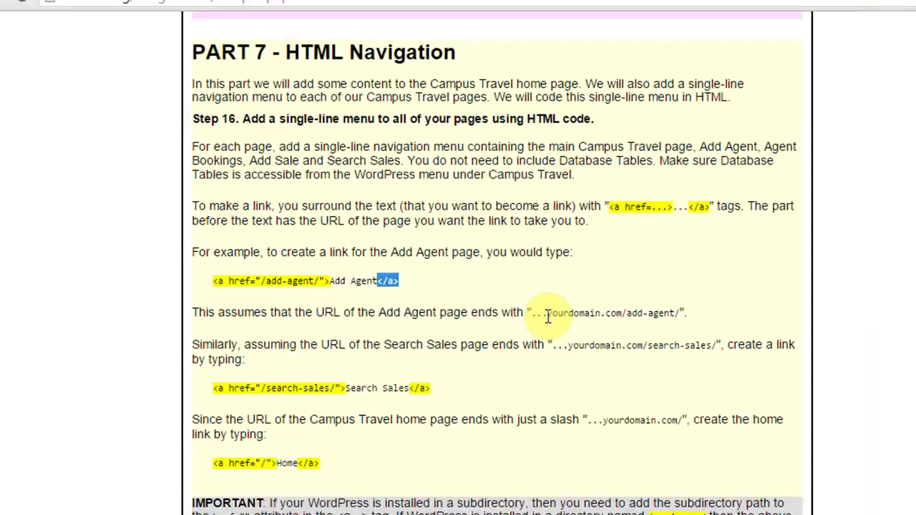
{"action": "left_click_drag", "start_coordinate": [543, 315], "coordinate": [617, 314]}
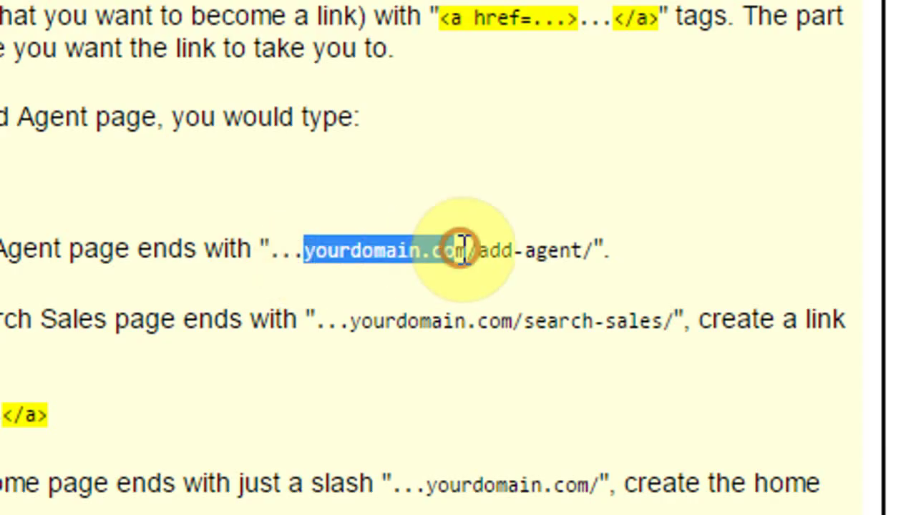
{"action": "left_click", "coordinate": [461, 247]}
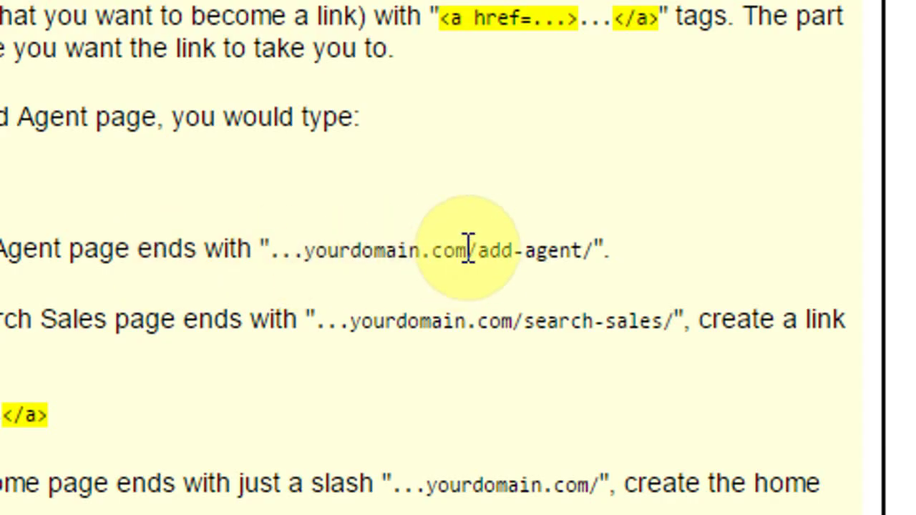
{"action": "left_click_drag", "start_coordinate": [467, 248], "coordinate": [349, 257]}
{"action": "left_click", "coordinate": [349, 257]}
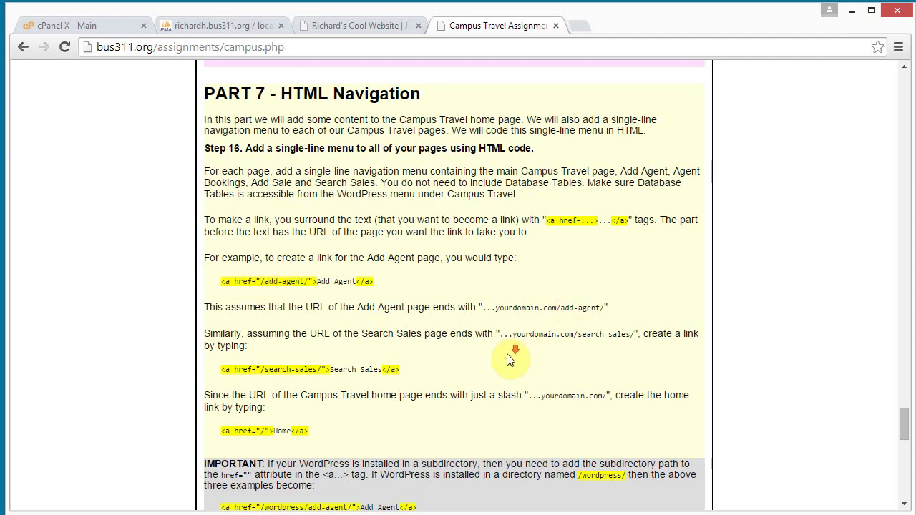
- Examine the opening tag, link text and closing tag of the Search Sales link example
{"action": "scroll", "coordinate": [506, 354], "scroll_direction": "down", "scroll_amount": 1}
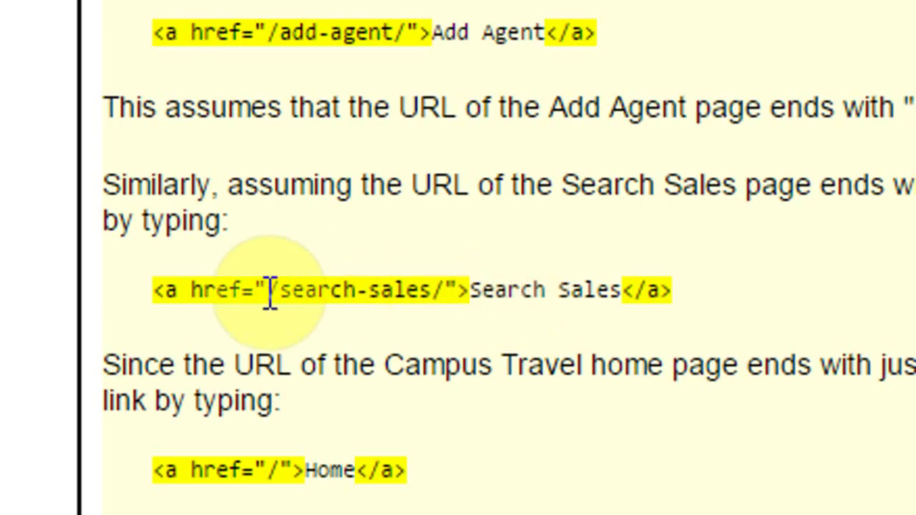
{"action": "left_click", "coordinate": [153, 289]}
{"action": "left_click_drag", "start_coordinate": [191, 291], "coordinate": [471, 289]}
{"action": "left_click_drag", "start_coordinate": [623, 290], "coordinate": [672, 289]}
{"action": "left_click", "coordinate": [384, 288]}
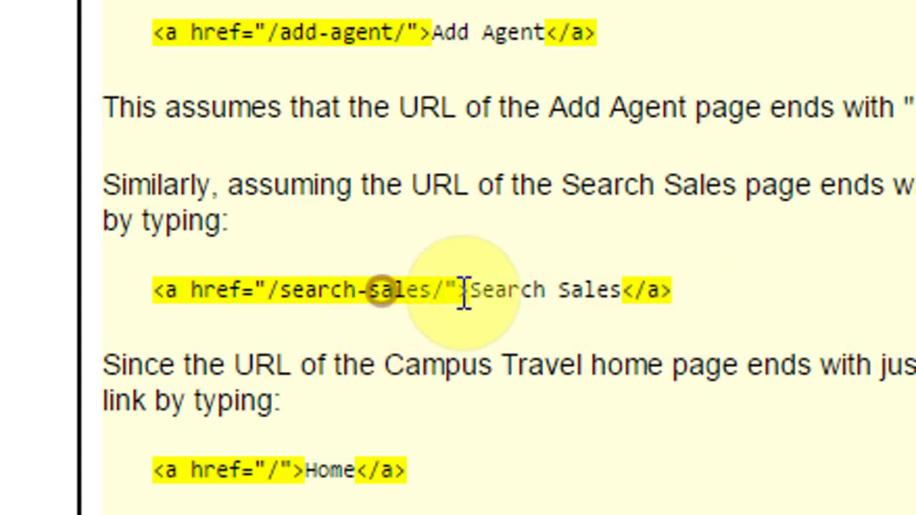
{"action": "left_click_drag", "start_coordinate": [470, 289], "coordinate": [597, 290]}
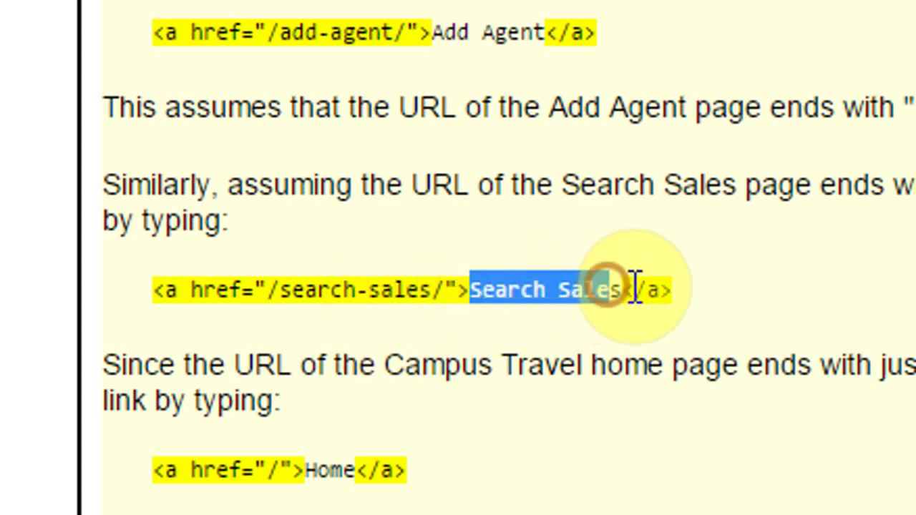
{"action": "left_click", "coordinate": [622, 288]}
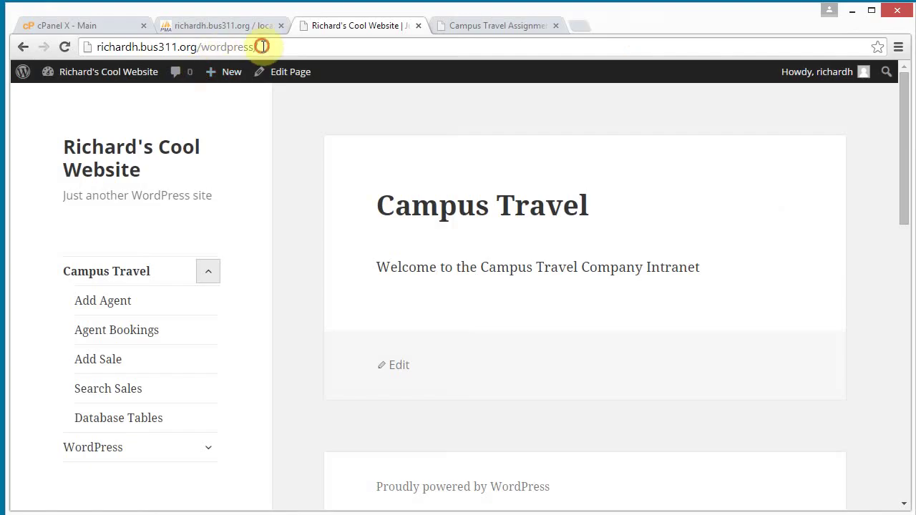
- Open the Add Agent page on the WordPress site and examine the add-agent part of its URL
{"action": "left_click", "coordinate": [262, 46]}
{"action": "left_click", "coordinate": [85, 305]}
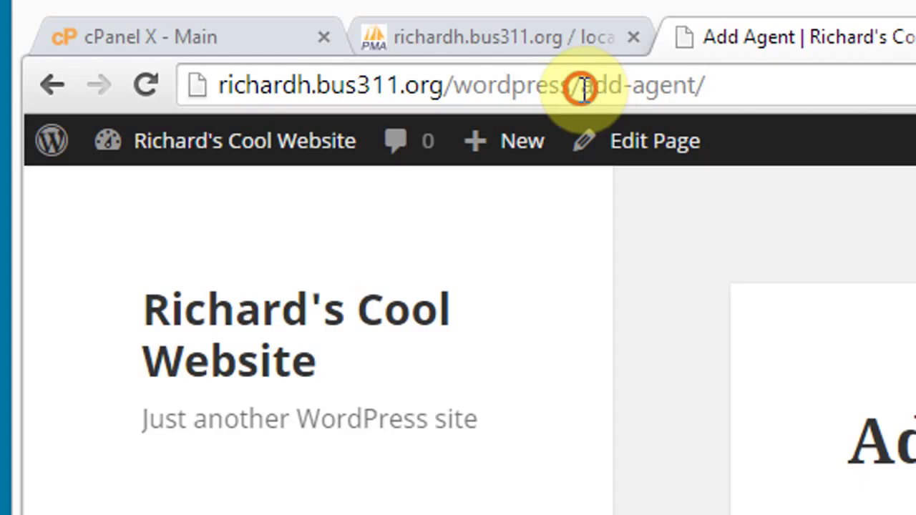
{"action": "left_click_drag", "start_coordinate": [259, 47], "coordinate": [309, 46]}
{"action": "left_click", "coordinate": [705, 84]}
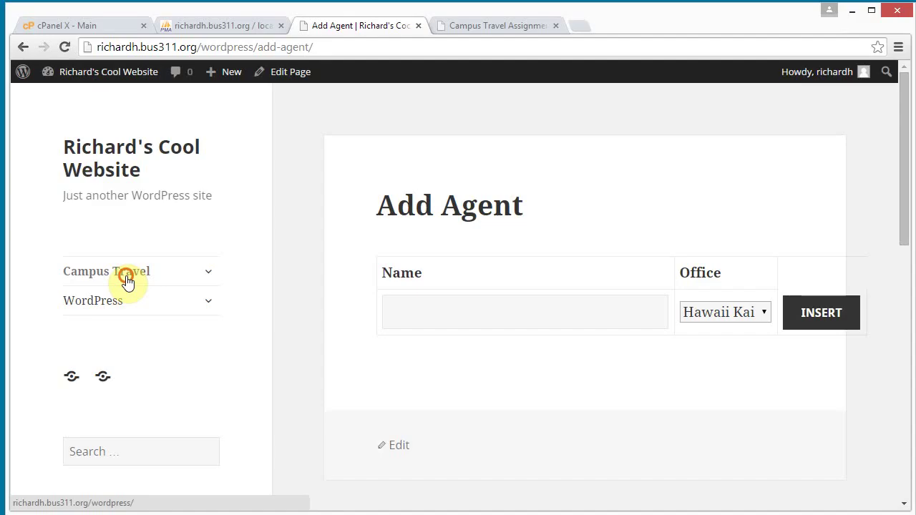
- Return to the Campus Travel home page and examine the wordpress subdirectory in its URL
{"action": "left_click", "coordinate": [118, 275]}
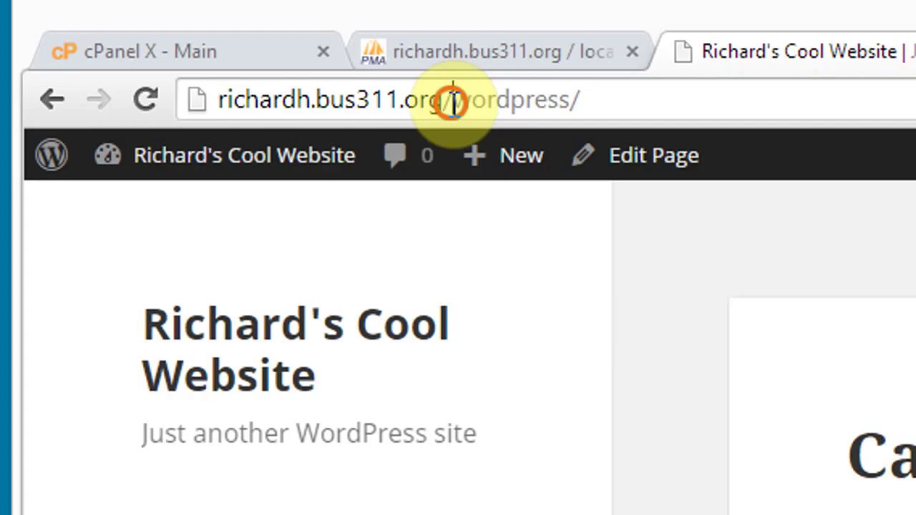
{"action": "left_click_drag", "start_coordinate": [199, 47], "coordinate": [269, 46]}
{"action": "left_click", "coordinate": [268, 47]}
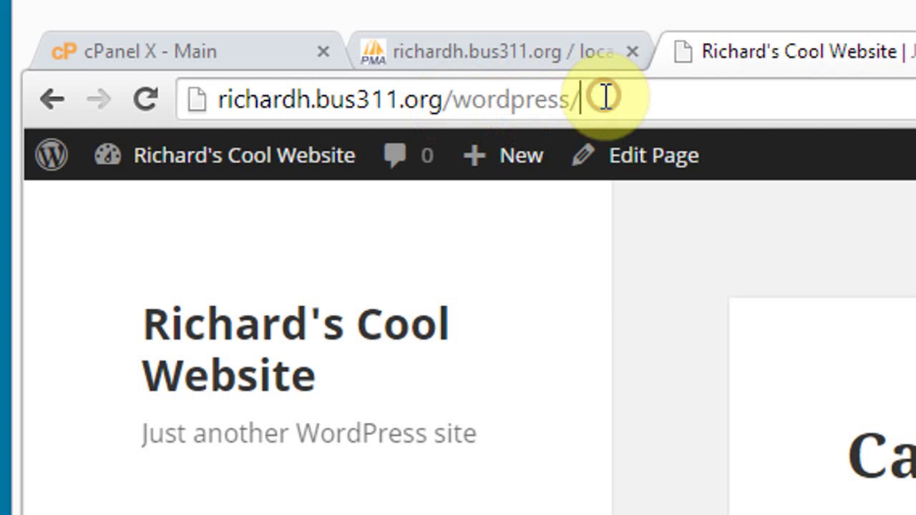
{"action": "double_click", "coordinate": [487, 98]}
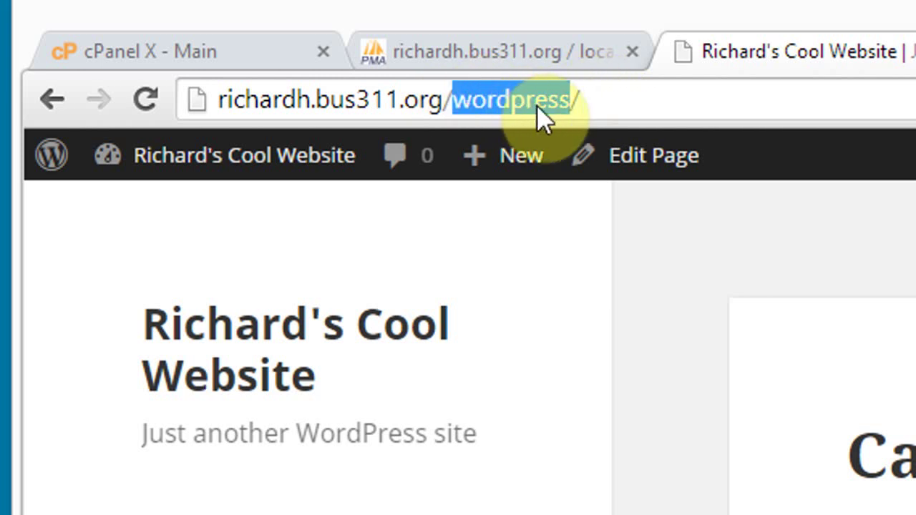
{"action": "left_click", "coordinate": [463, 101]}
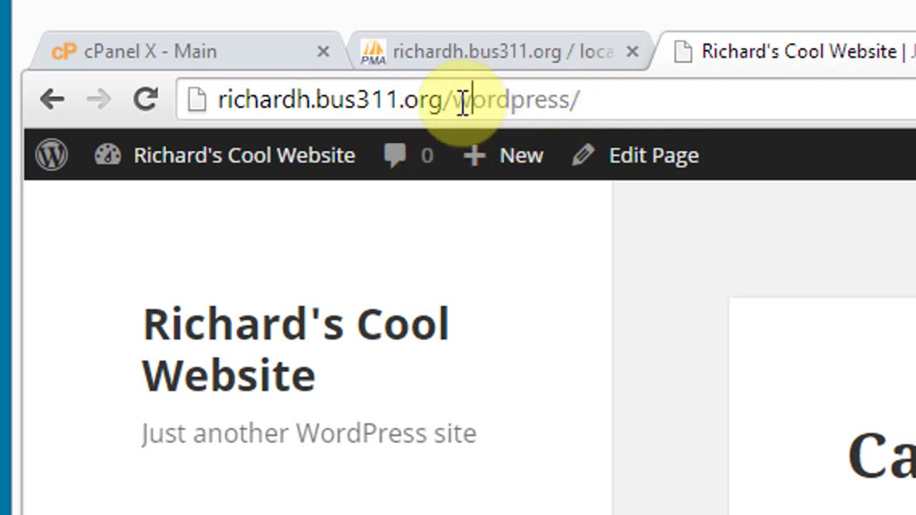
{"action": "left_click_drag", "start_coordinate": [451, 101], "coordinate": [585, 91]}
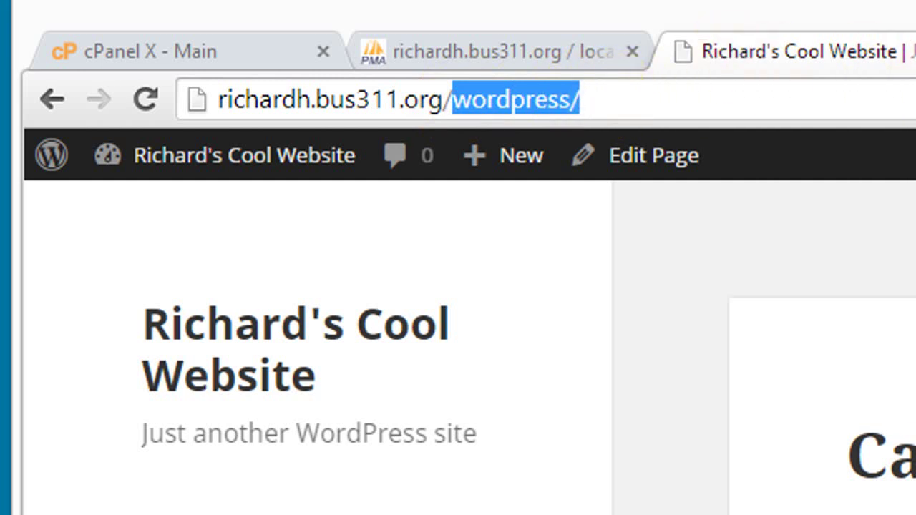
- Read the assignment's IMPORTANT note on adding the /wordpress/ subdirectory path to the href attribute of each link
{"action": "key", "text": "ctrl+Tab"}
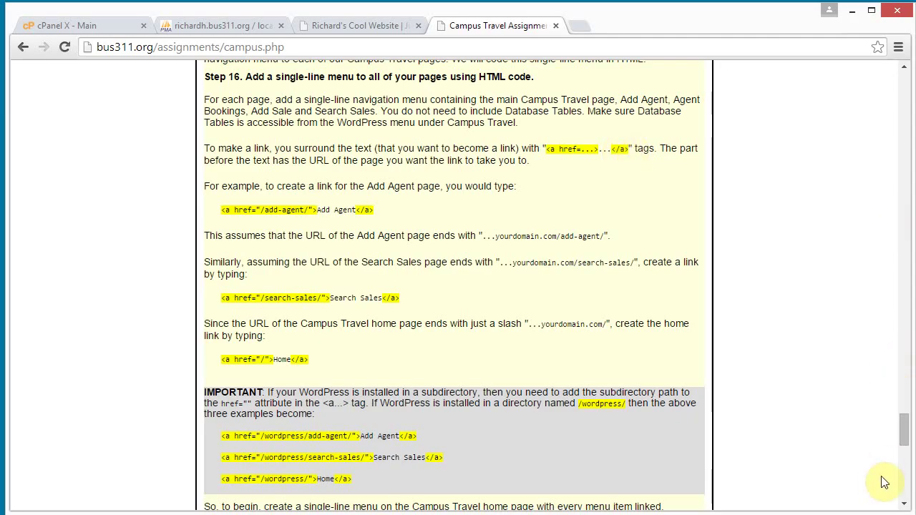
{"action": "scroll", "coordinate": [903, 438], "scroll_direction": "down", "scroll_amount": 2}
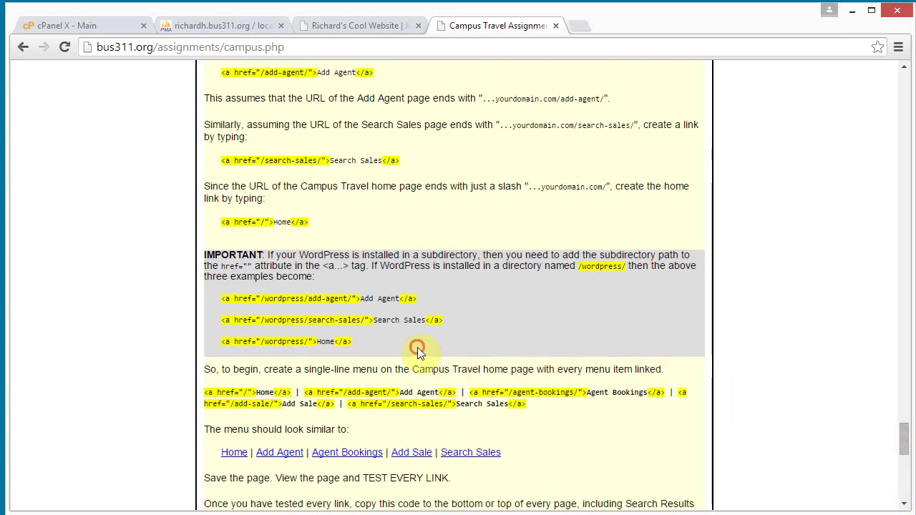
{"action": "scroll", "coordinate": [430, 345], "scroll_direction": "down", "scroll_amount": 1}
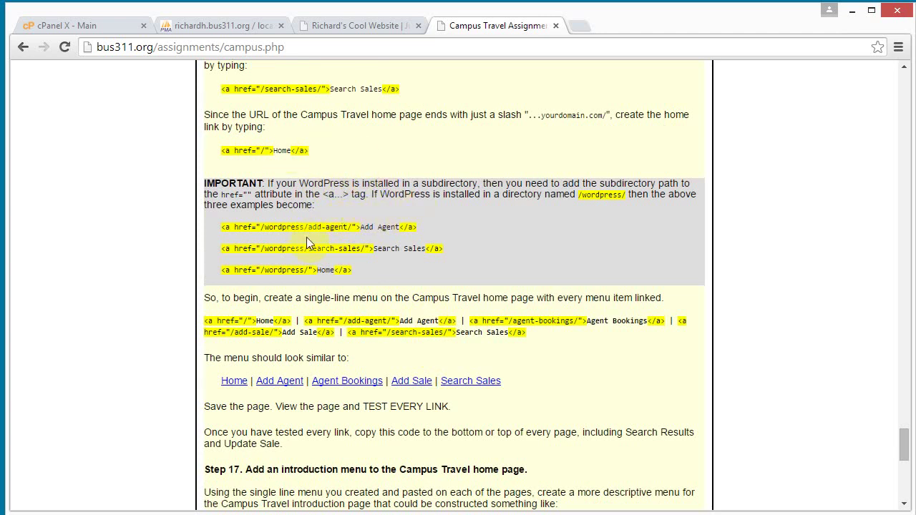
{"action": "mouse_move", "coordinate": [293, 227]}
{"action": "left_mouse_down"}
{"action": "mouse_move", "coordinate": [319, 227]}
{"action": "mouse_move", "coordinate": [303, 227]}
{"action": "left_mouse_up"}
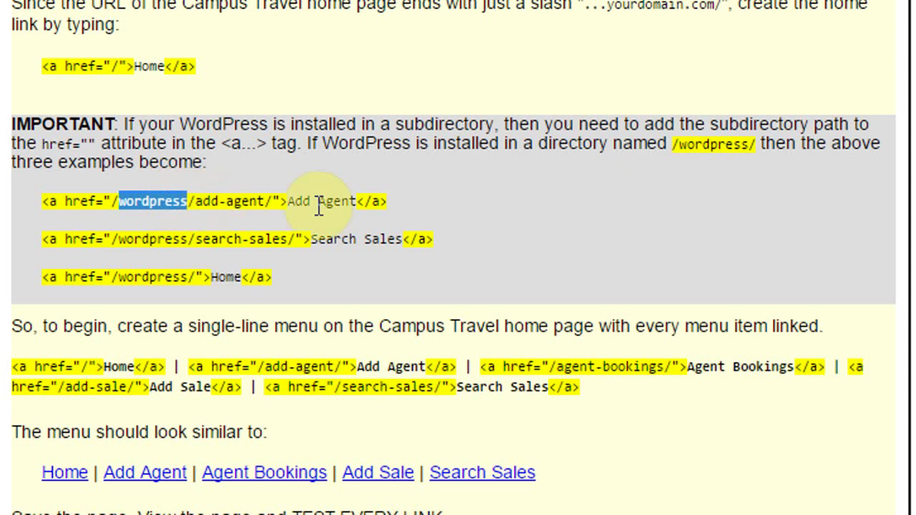
{"action": "scroll", "coordinate": [408, 304], "scroll_direction": "down", "scroll_amount": 1}
{"action": "left_click", "coordinate": [548, 247]}
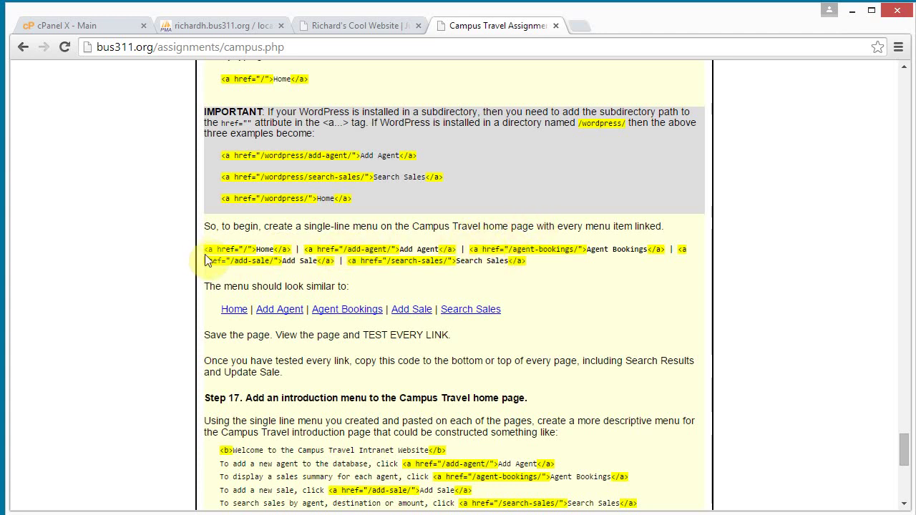
- Examine the assignment's single-line menu code, the pipe separators between its links, and the sample of the finished menu
{"action": "left_click_drag", "start_coordinate": [206, 249], "coordinate": [529, 261]}
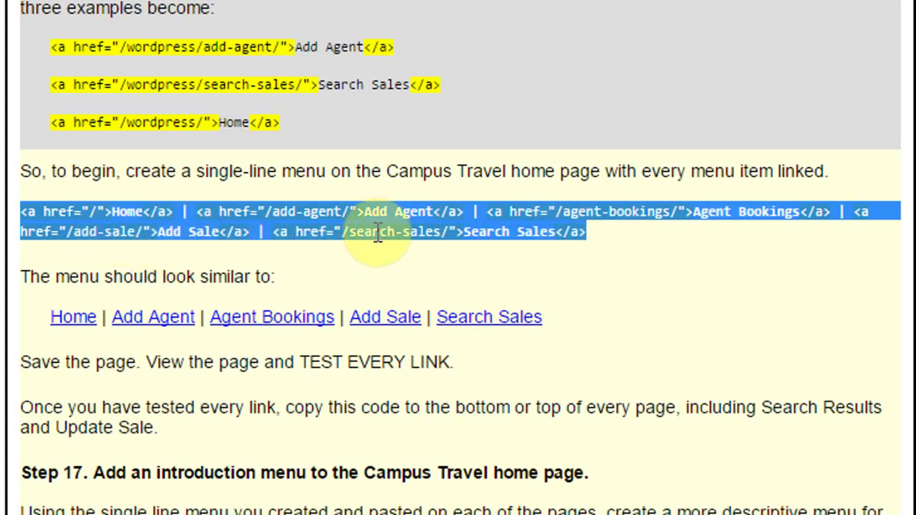
{"action": "left_click", "coordinate": [187, 227]}
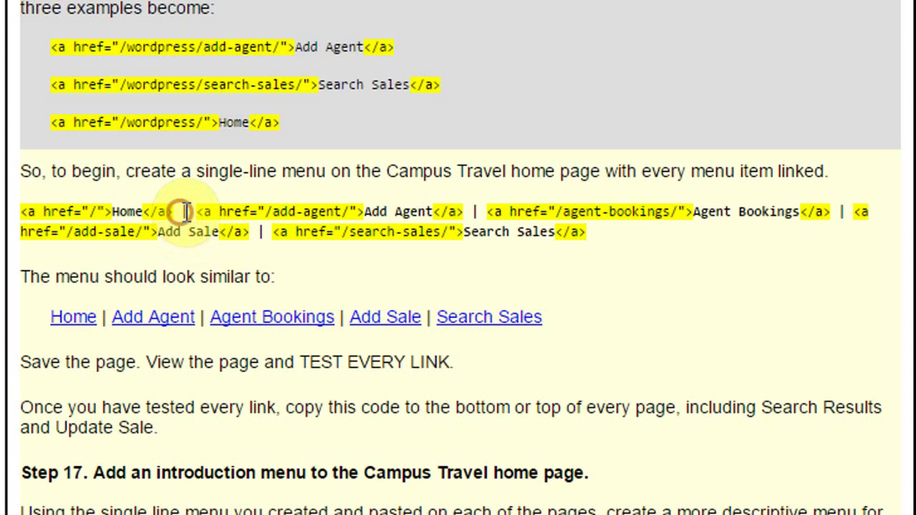
{"action": "double_click", "coordinate": [184, 211]}
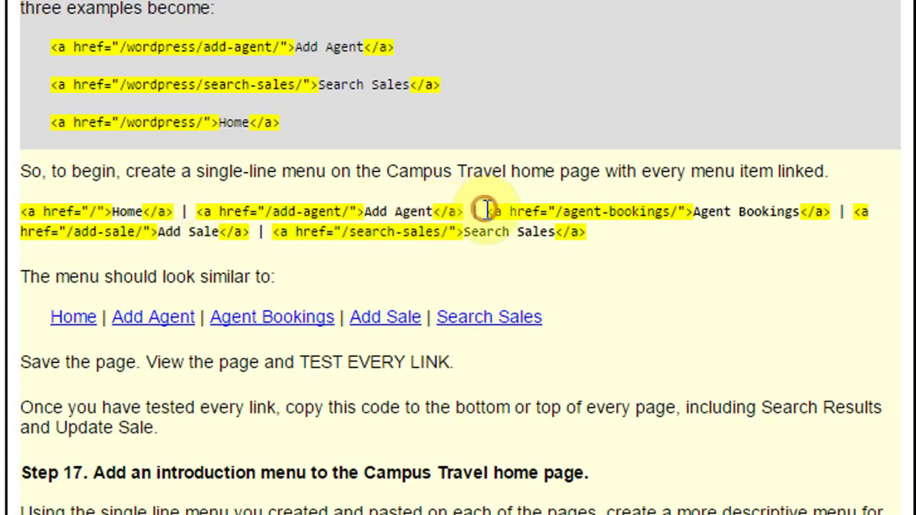
{"action": "left_click_drag", "start_coordinate": [41, 317], "coordinate": [544, 331]}
{"action": "left_click", "coordinate": [599, 281]}
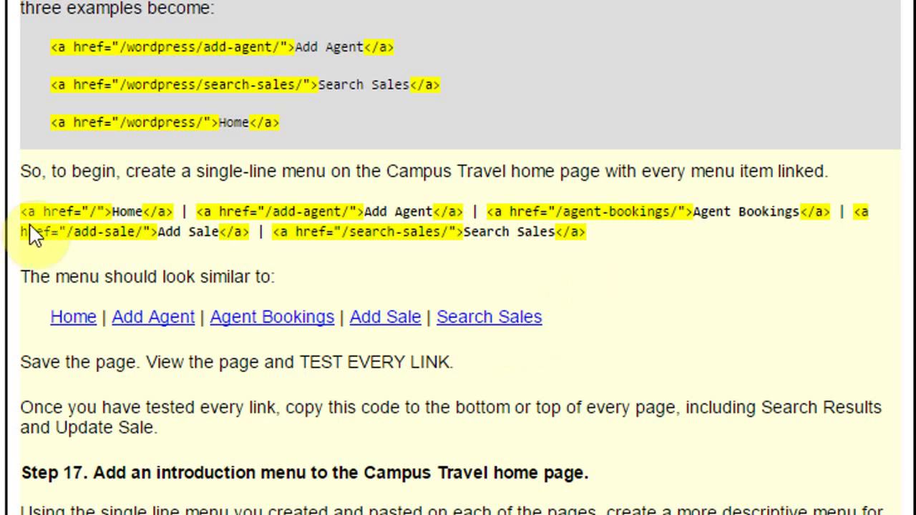
- Copy the assignment's complete single-line menu code, from the Home link through the Search Sales link
{"action": "left_click_drag", "start_coordinate": [177, 213], "coordinate": [591, 227]}
{"action": "right_click", "coordinate": [411, 228]}
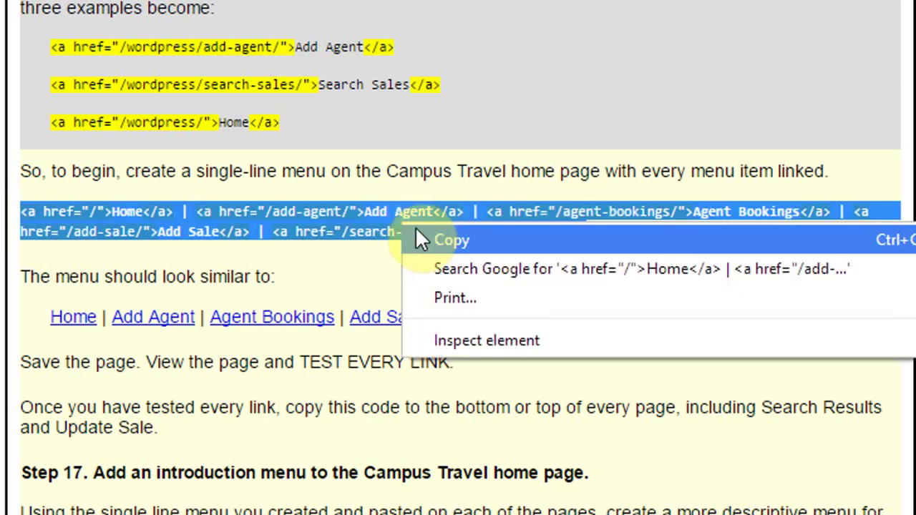
{"action": "left_click", "coordinate": [428, 239]}
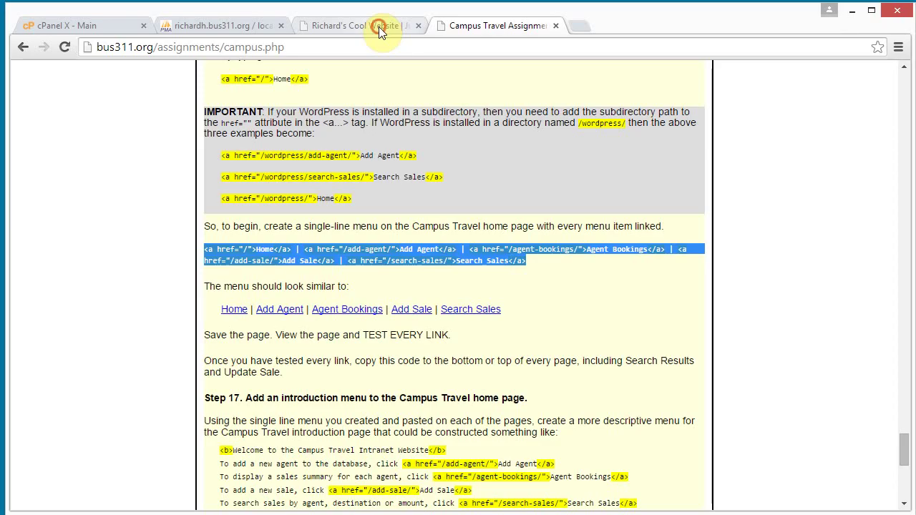
- Open the WordPress site's Campus Travel page for editing and paste the menu code below the welcome text
{"action": "left_click", "coordinate": [378, 26]}
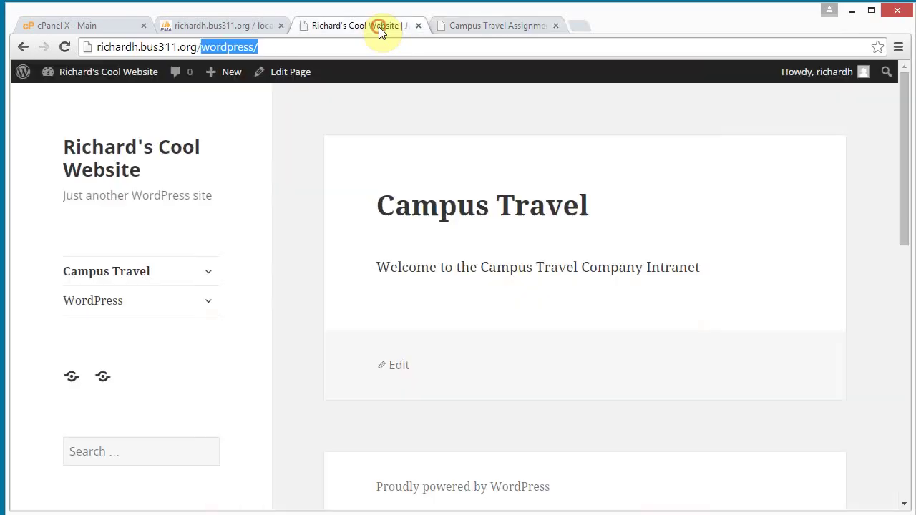
{"action": "left_click", "coordinate": [398, 365]}
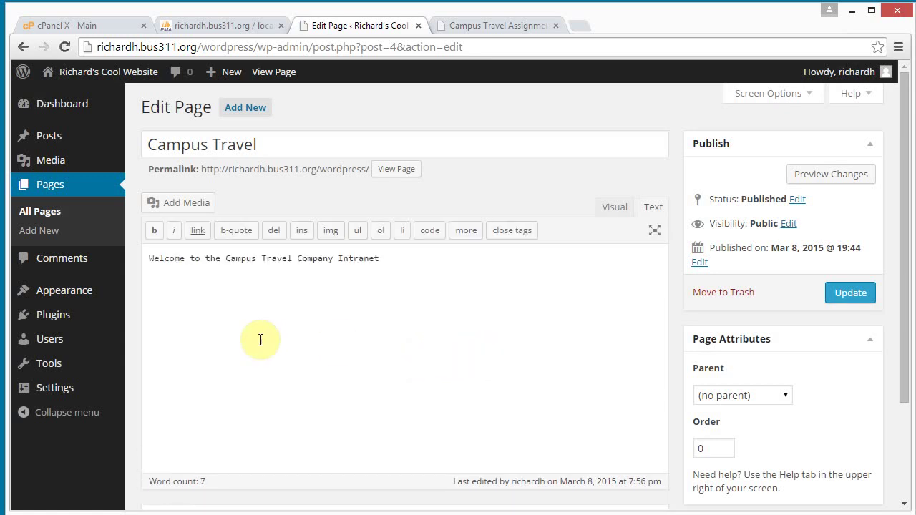
{"action": "right_click", "coordinate": [159, 300]}
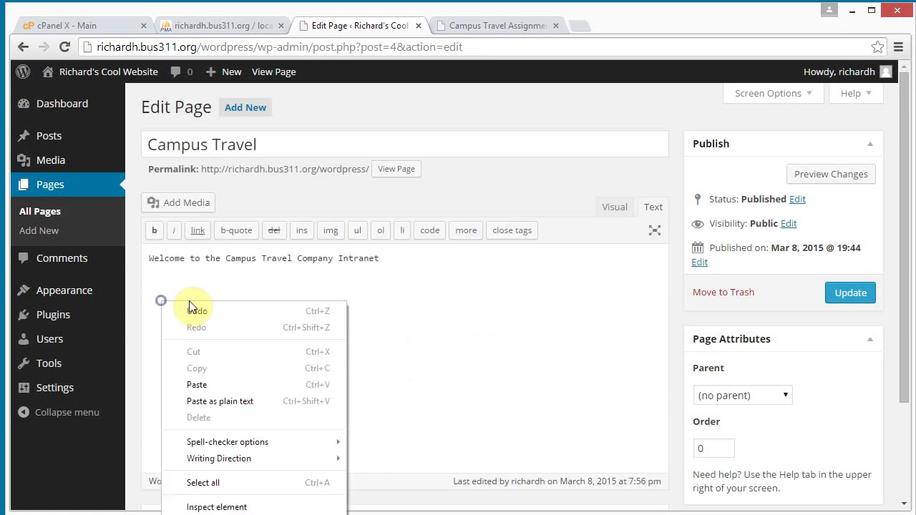
{"action": "left_click", "coordinate": [227, 384]}
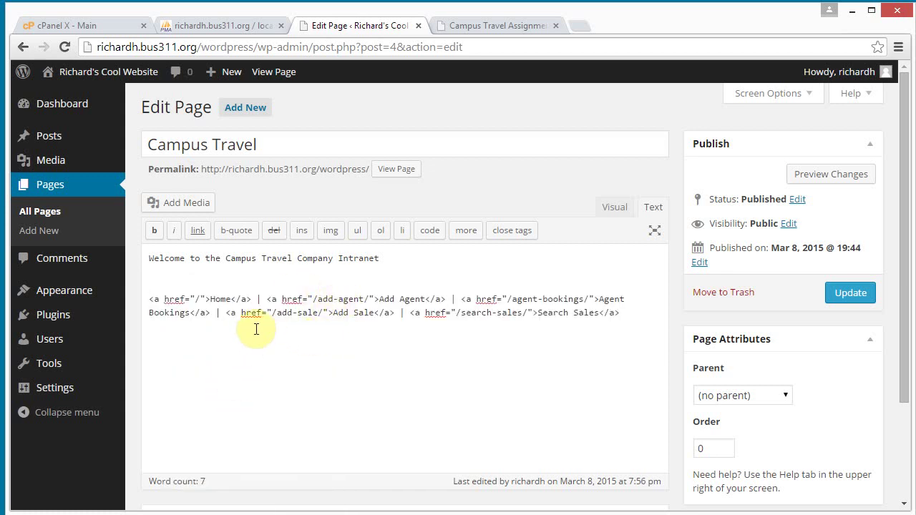
- Leave a single blank line above the menu code, update the Campus Travel page and view it
{"action": "left_click", "coordinate": [652, 209]}
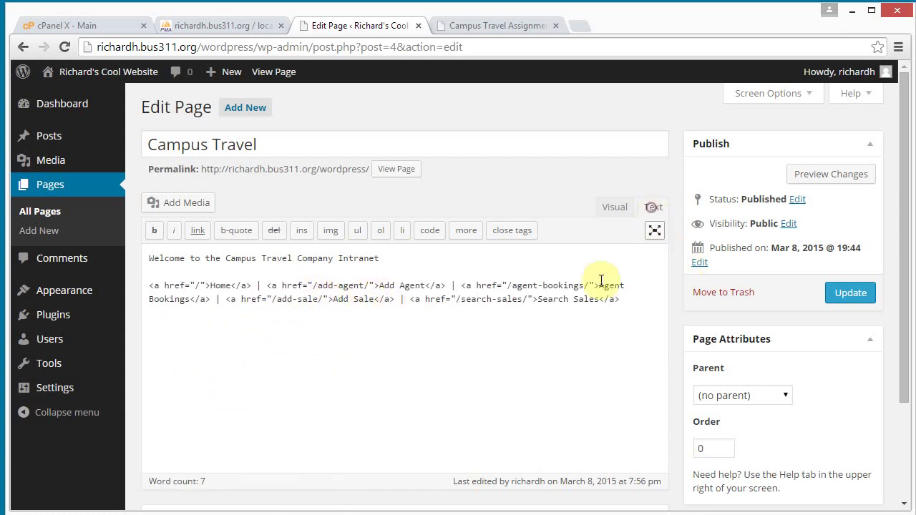
{"action": "left_click", "coordinate": [839, 292]}
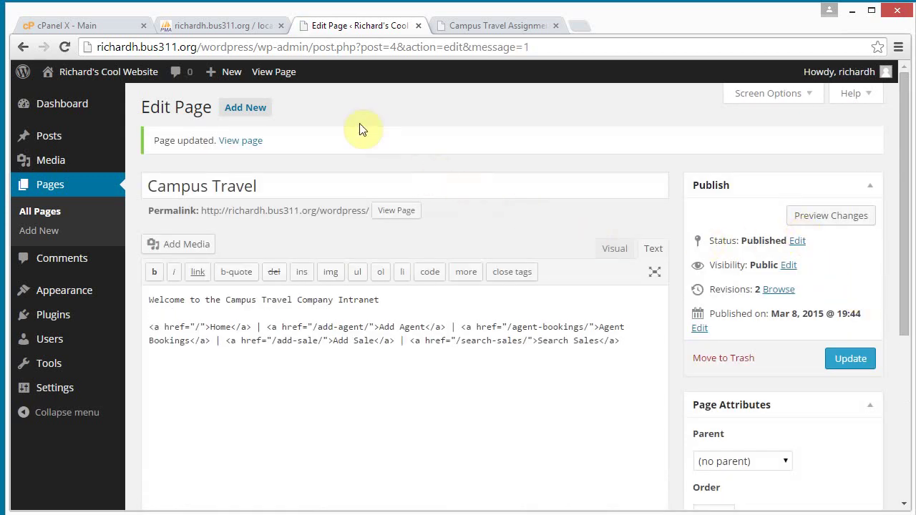
{"action": "left_click", "coordinate": [279, 74]}
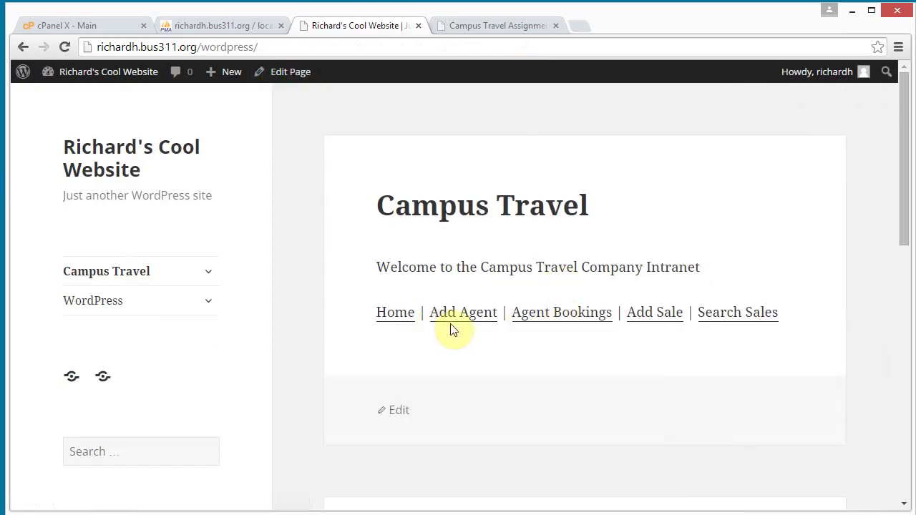
- Test the Home and Add Agent menu links from the Campus Travel page and examine the URL each one opens
{"action": "left_click", "coordinate": [404, 320]}
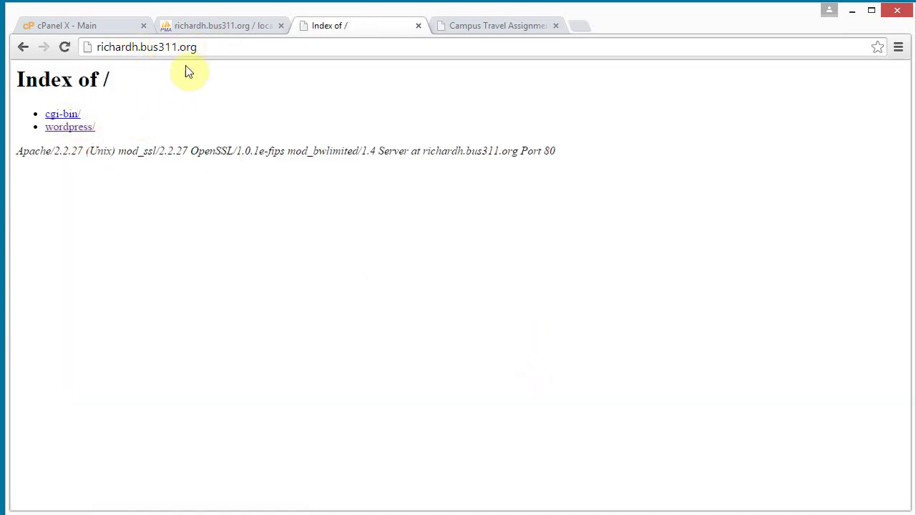
{"action": "left_click", "coordinate": [208, 48]}
{"action": "left_click", "coordinate": [228, 45]}
{"action": "left_click", "coordinate": [70, 128]}
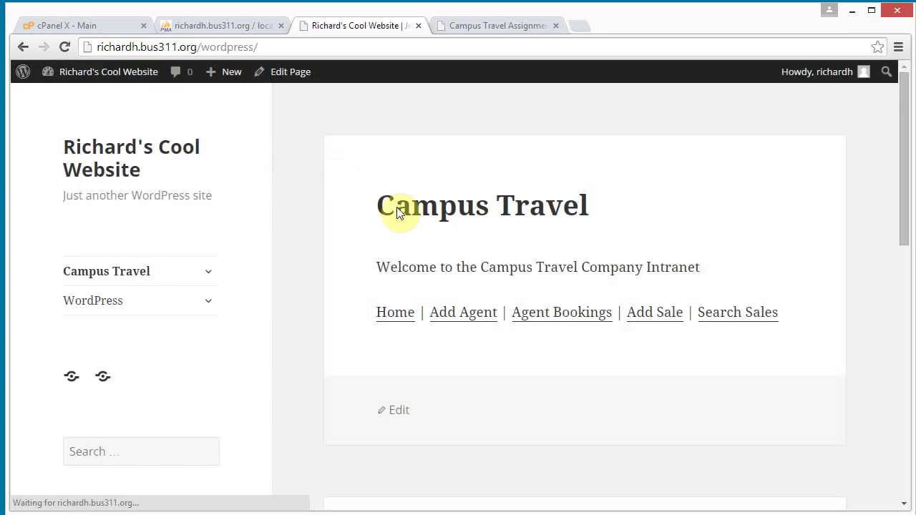
{"action": "left_click", "coordinate": [476, 312]}
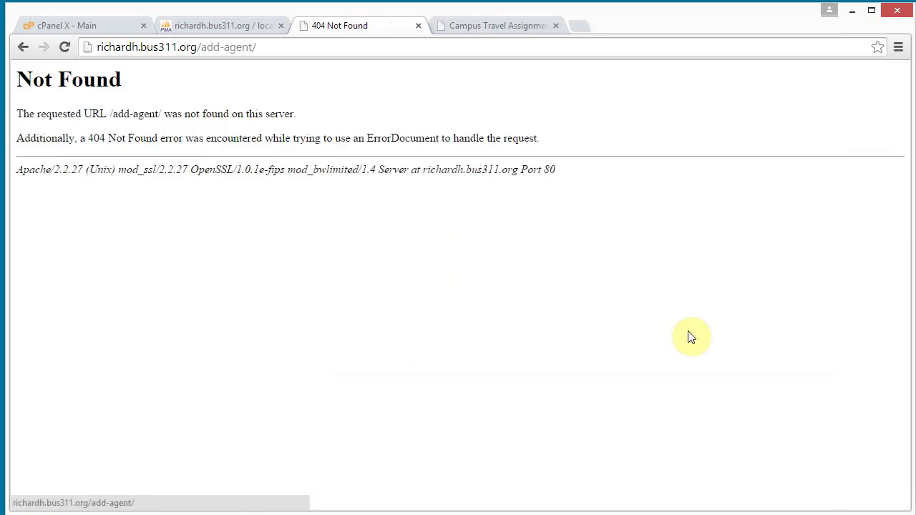
{"action": "left_click", "coordinate": [203, 48]}
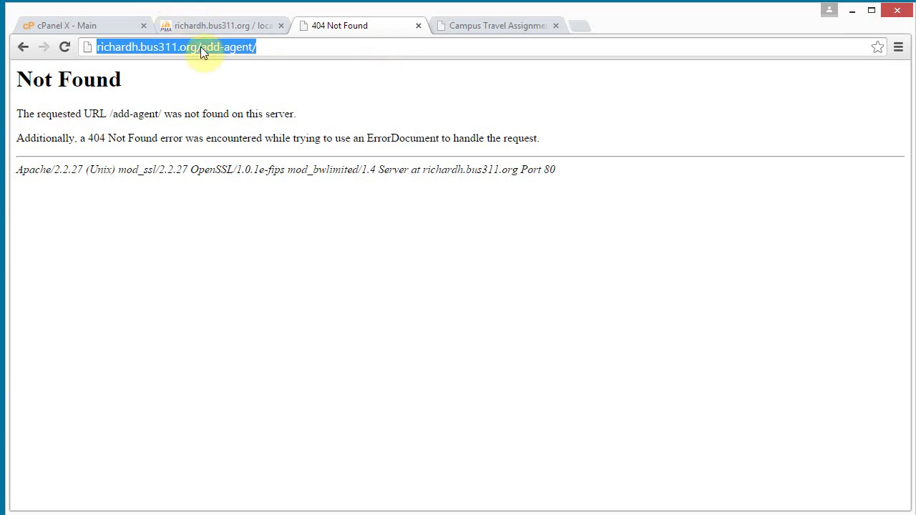
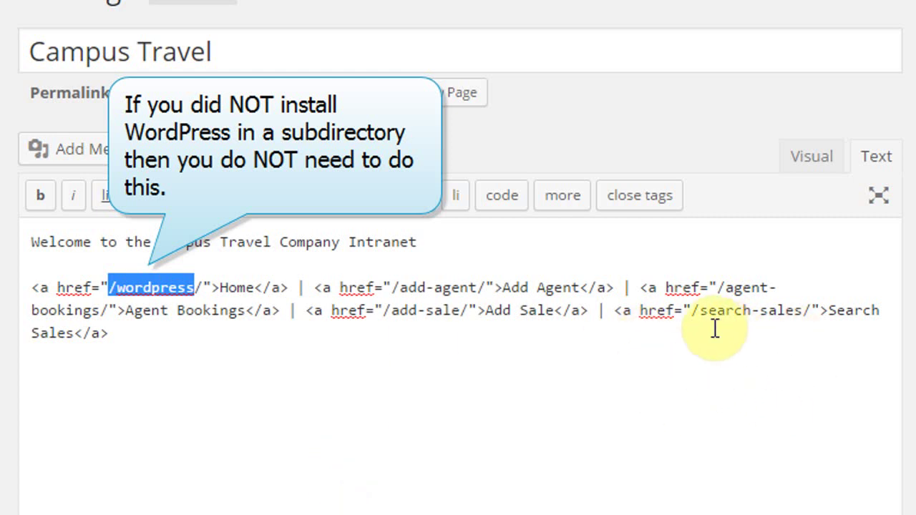
- Insert /wordpress at the start of the href paths of the Search Sales, Add Sale, Agent Bookings and Add Agent links
{"action": "left_click", "coordinate": [693, 309]}
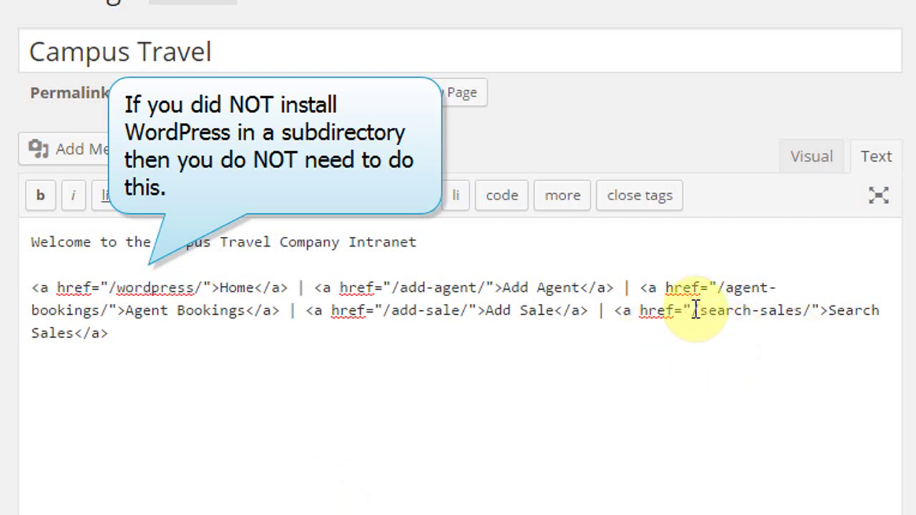
{"action": "right_click", "coordinate": [694, 309]}
{"action": "left_click", "coordinate": [757, 447]}
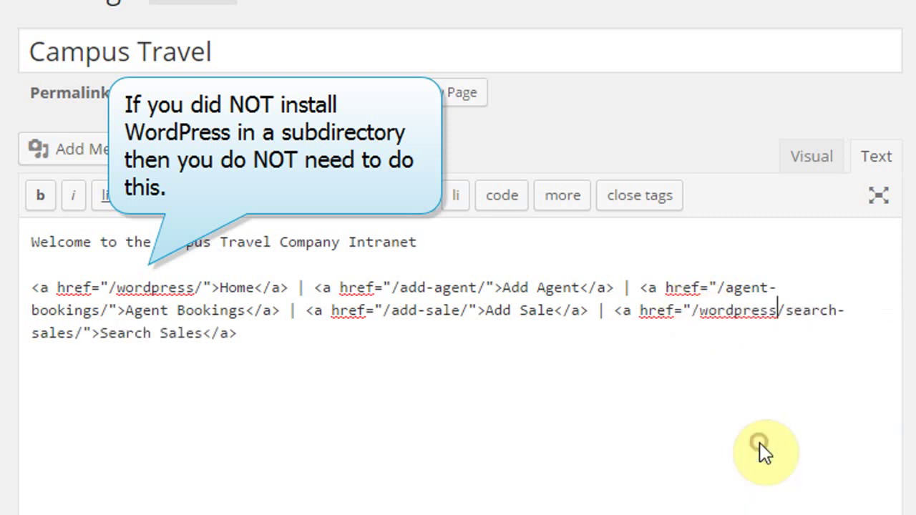
{"action": "right_click", "coordinate": [385, 310]}
{"action": "left_click", "coordinate": [462, 486]}
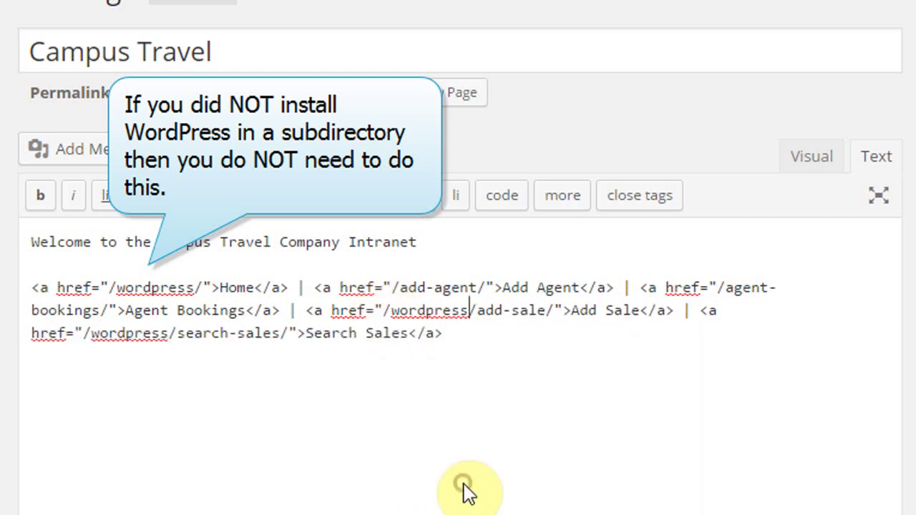
{"action": "right_click", "coordinate": [720, 287]}
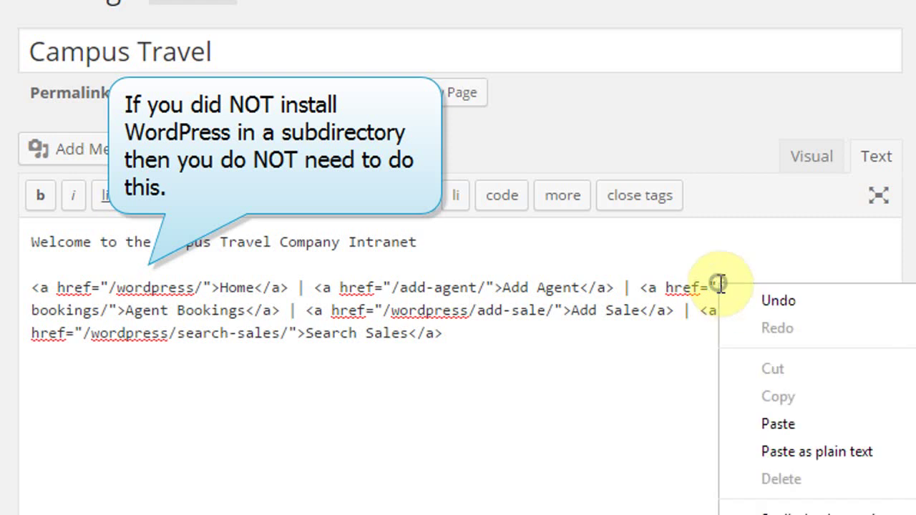
{"action": "left_click", "coordinate": [799, 453]}
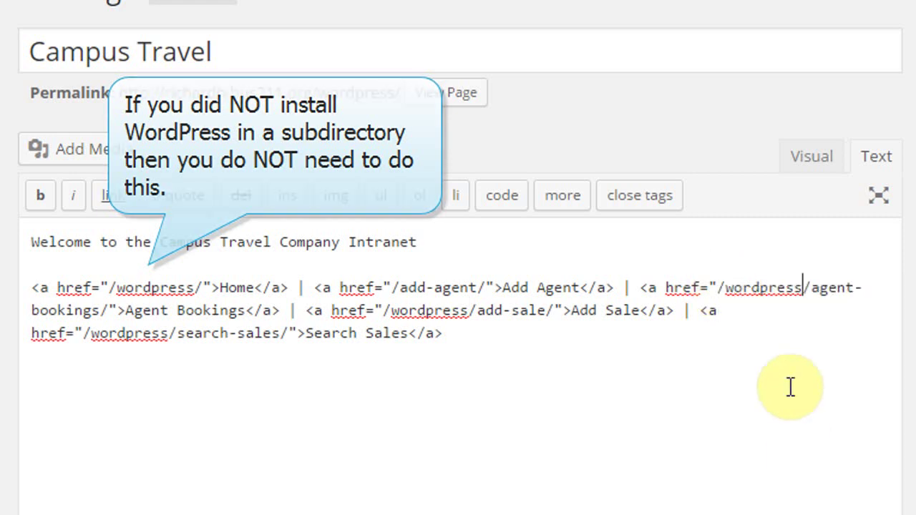
{"action": "right_click", "coordinate": [391, 284]}
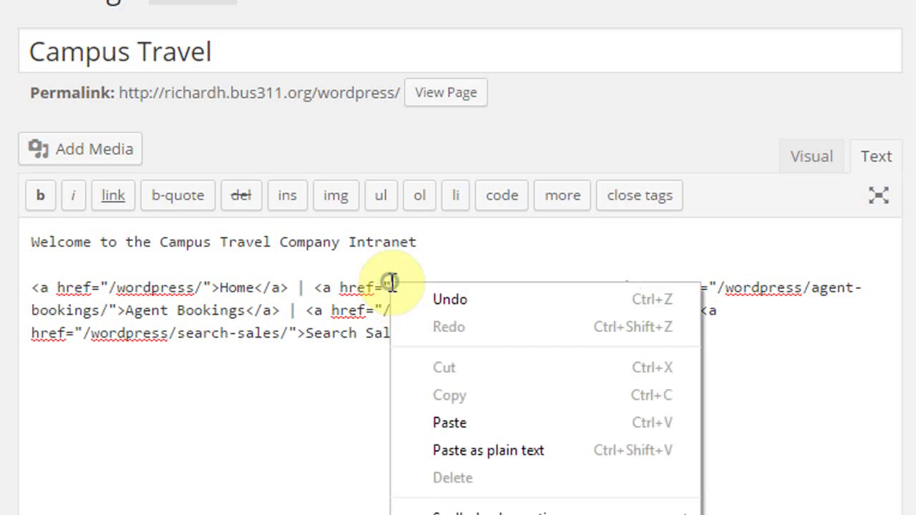
{"action": "left_click", "coordinate": [458, 422]}
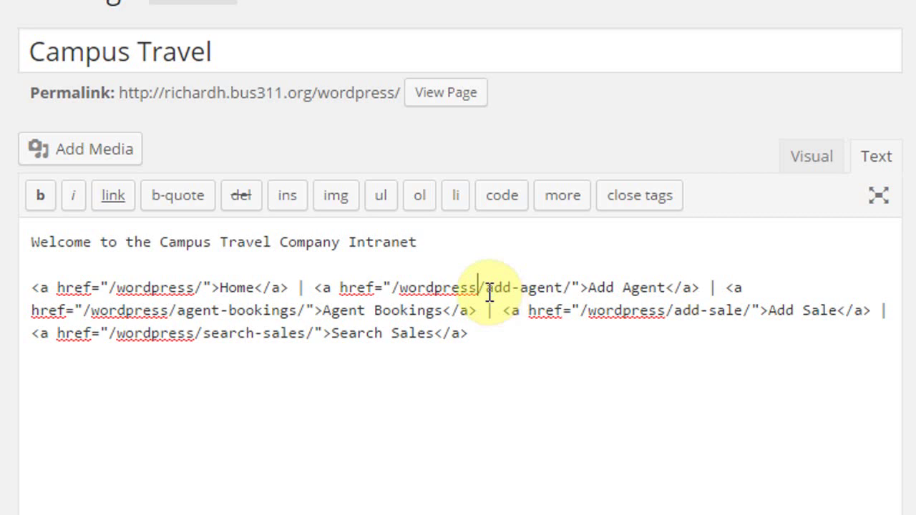
- Check the /wordpress/ subdirectory path in the href of the Add Agent, Agent Bookings, Add Sale and Search Sales links
{"action": "left_click_drag", "start_coordinate": [391, 288], "coordinate": [487, 287]}
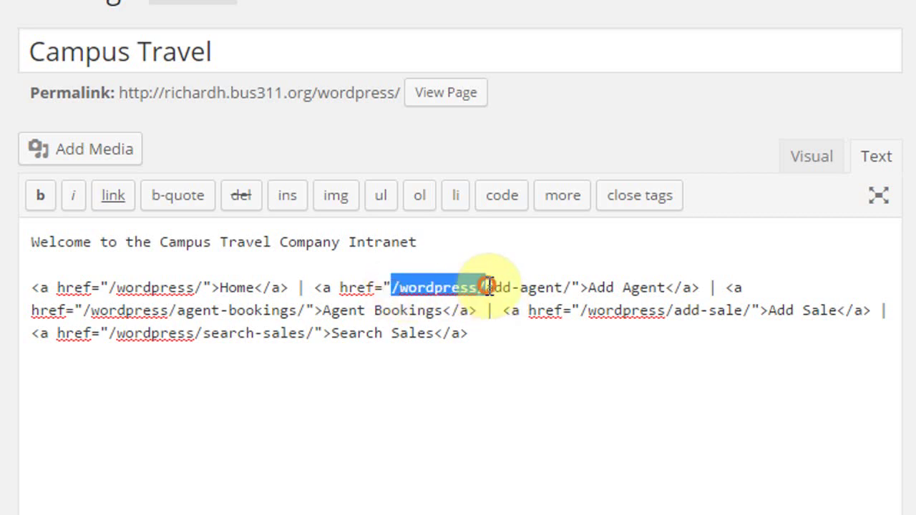
{"action": "left_click_drag", "start_coordinate": [177, 311], "coordinate": [279, 310]}
{"action": "left_click_drag", "start_coordinate": [84, 311], "coordinate": [171, 310]}
{"action": "left_click", "coordinate": [631, 311]}
{"action": "left_click", "coordinate": [688, 311]}
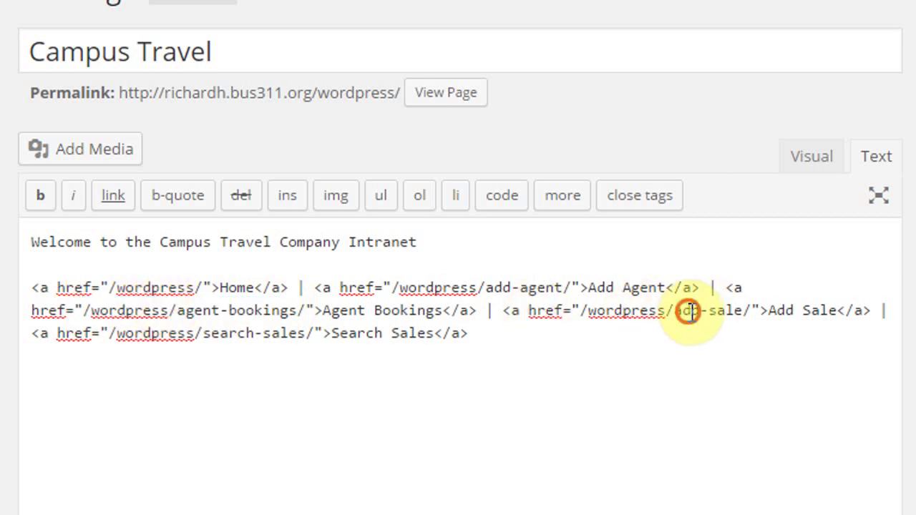
{"action": "left_click_drag", "start_coordinate": [579, 310], "coordinate": [685, 310]}
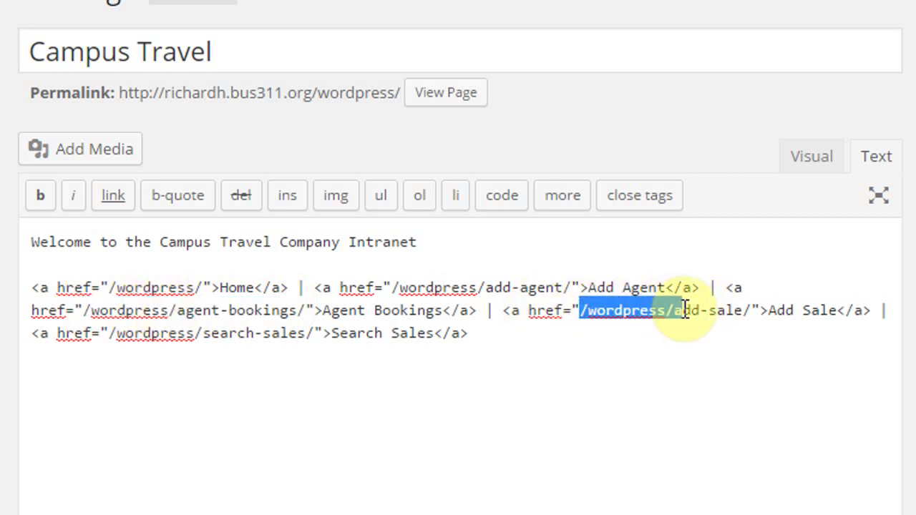
{"action": "left_click", "coordinate": [148, 333]}
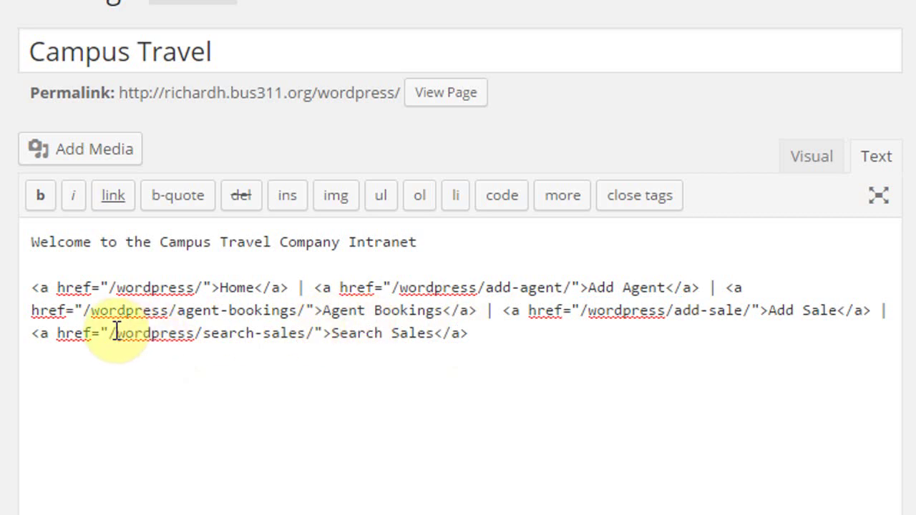
{"action": "left_click_drag", "start_coordinate": [109, 332], "coordinate": [195, 334]}
{"action": "left_click", "coordinate": [189, 333]}
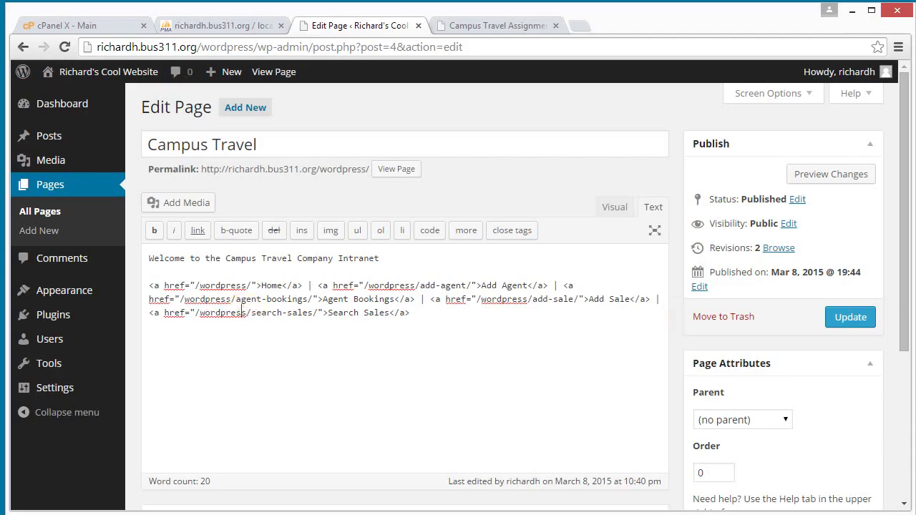
- Update the Campus Travel page with the corrected menu links and view the page
{"action": "left_click", "coordinate": [847, 317]}
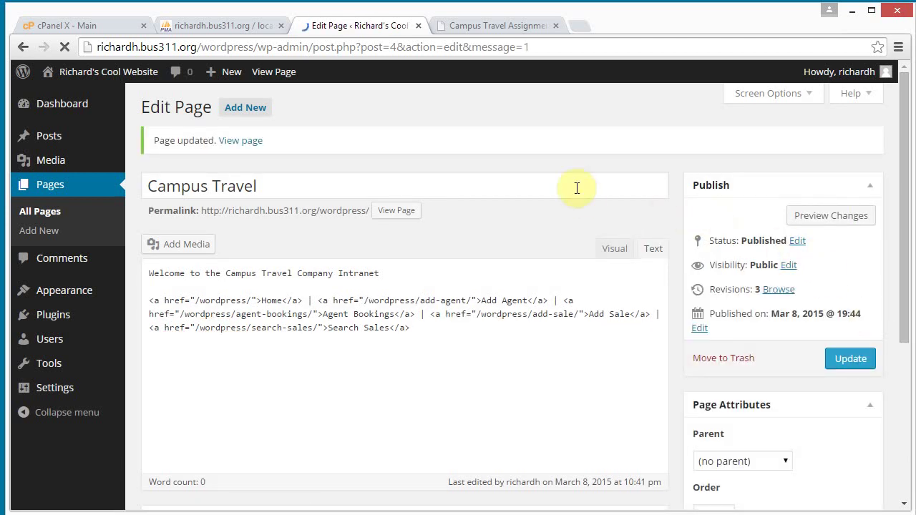
{"action": "type", "text": "Welcome to the Campus Travel Company Intranet"}
{"action": "key", "text": "Return"}
{"action": "key", "text": "Return"}
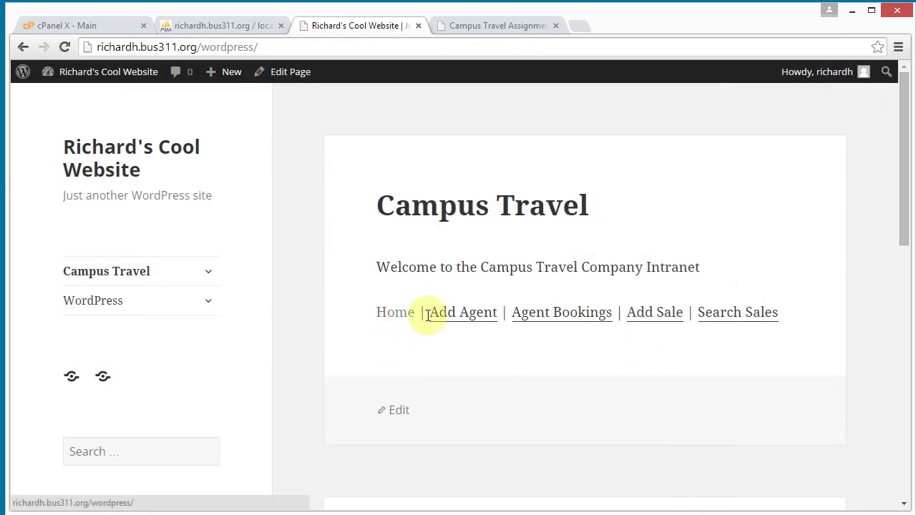
- Test the Add Agent, Agent Bookings, Add Sale and Search Sales menu links, returning to the Campus Travel page after each
{"action": "left_click", "coordinate": [466, 315]}
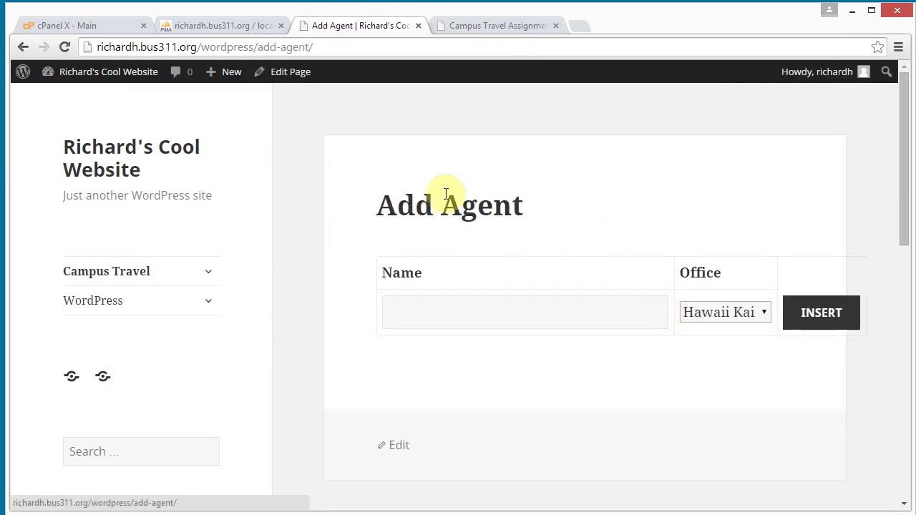
{"action": "left_click", "coordinate": [144, 276]}
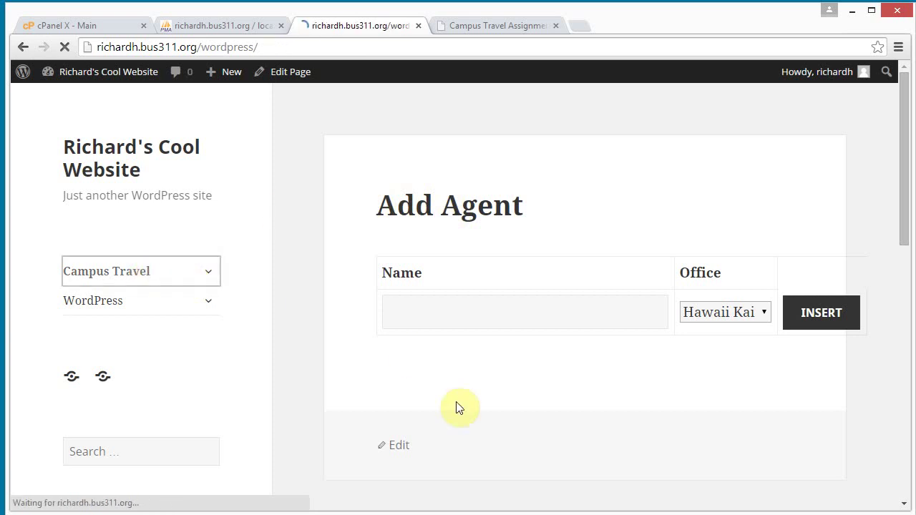
{"action": "left_click", "coordinate": [574, 314]}
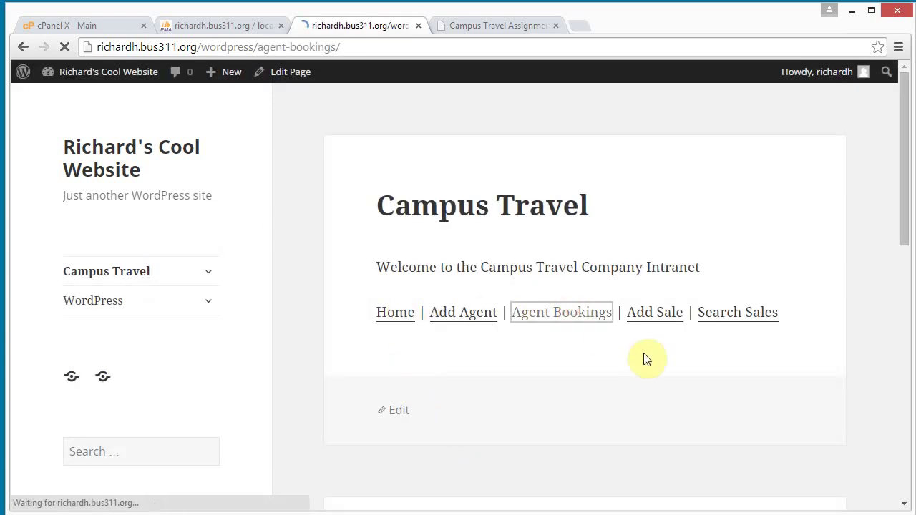
{"action": "left_click", "coordinate": [120, 269]}
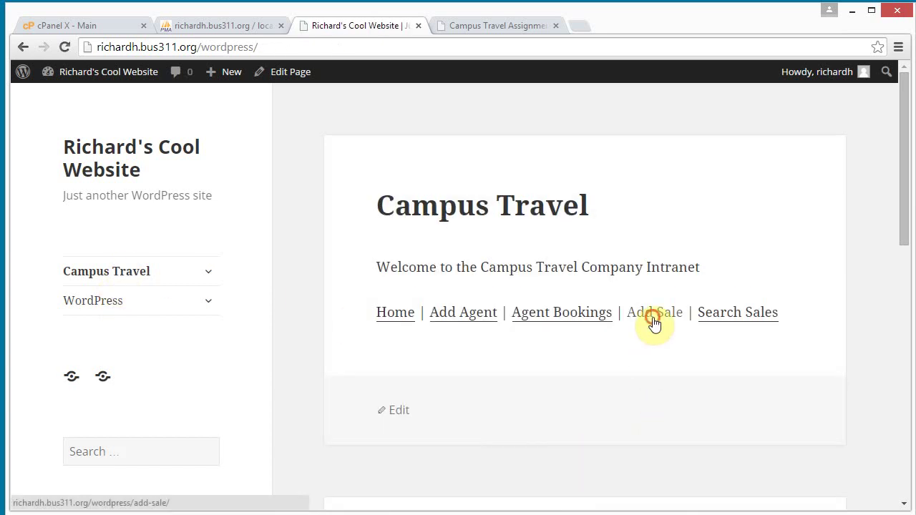
{"action": "left_click", "coordinate": [651, 312]}
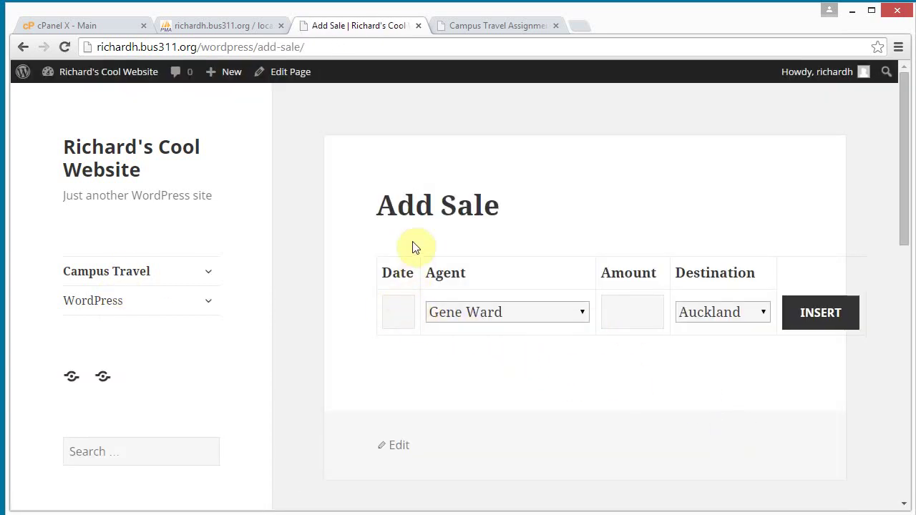
{"action": "left_click", "coordinate": [147, 274]}
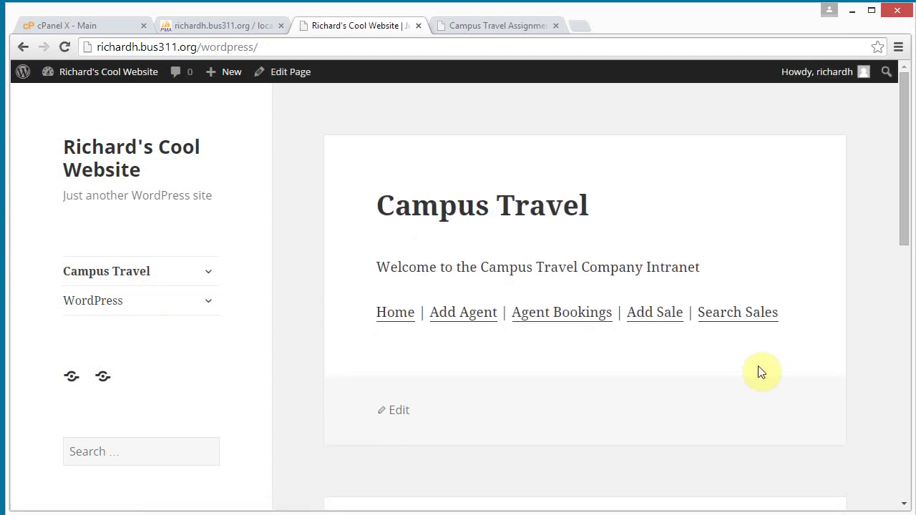
{"action": "left_click", "coordinate": [729, 315]}
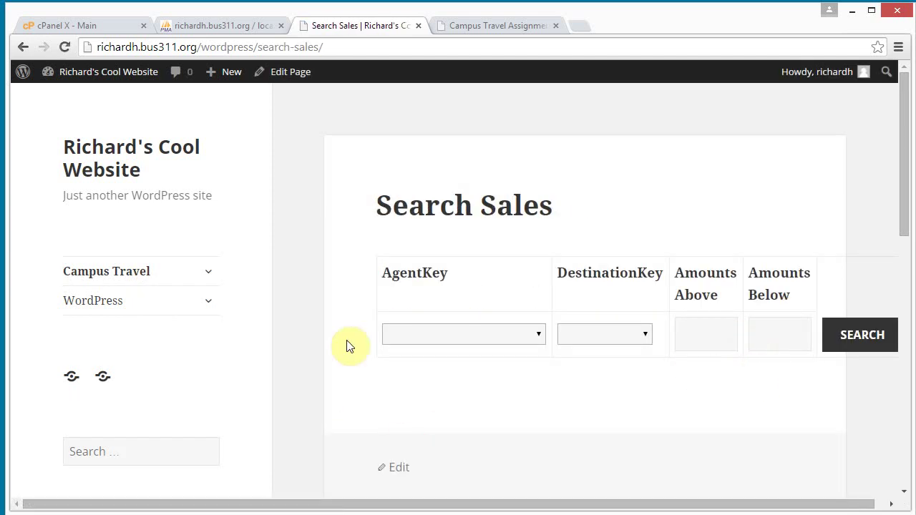
{"action": "left_click", "coordinate": [100, 275]}
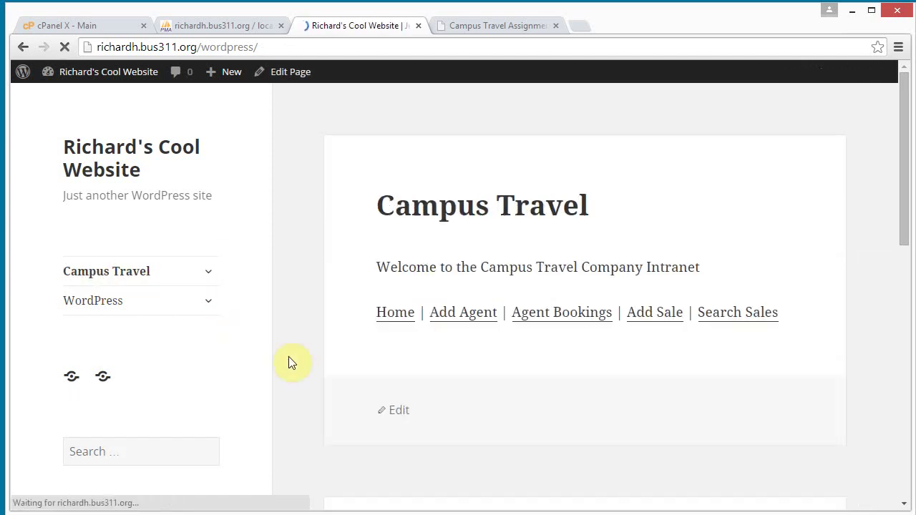
- Review the assignment instructions on how the single-line menu should look and on testing every link
{"action": "left_click", "coordinate": [481, 25]}
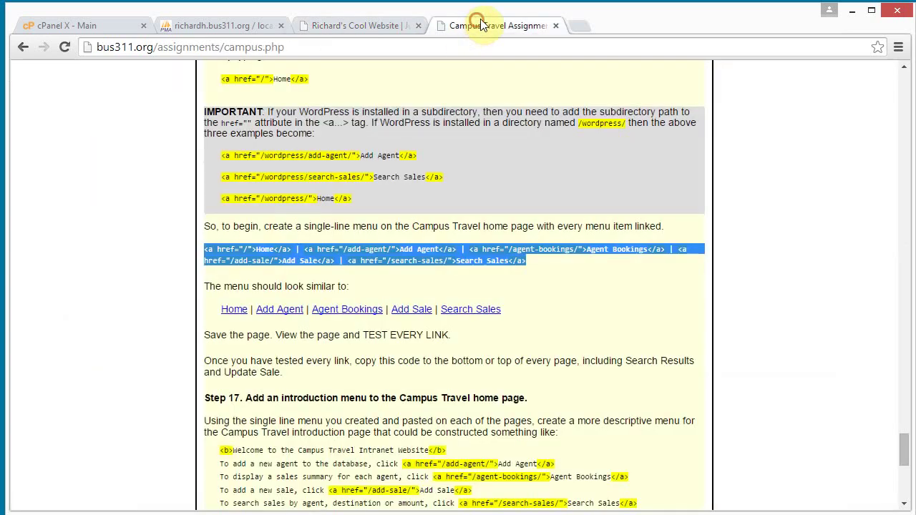
{"action": "left_click", "coordinate": [212, 334]}
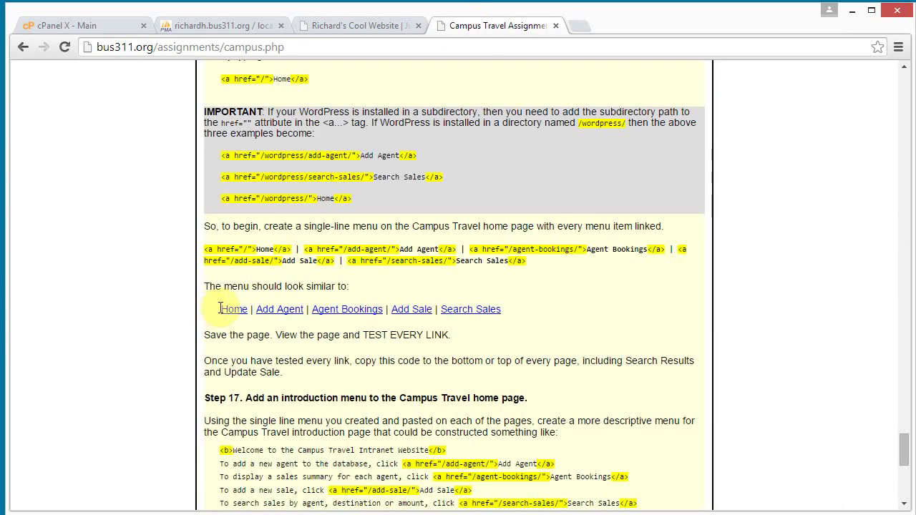
{"action": "left_click_drag", "start_coordinate": [218, 306], "coordinate": [573, 310]}
{"action": "left_click", "coordinate": [600, 357]}
{"action": "scroll", "coordinate": [586, 363], "scroll_direction": "down", "scroll_amount": 1}
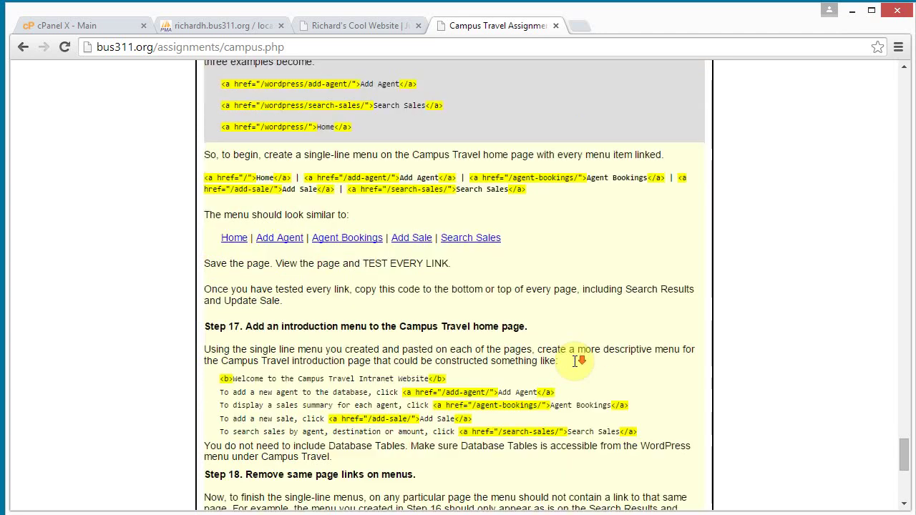
{"action": "left_click_drag", "start_coordinate": [364, 265], "coordinate": [468, 270]}
{"action": "left_click", "coordinate": [470, 267]}
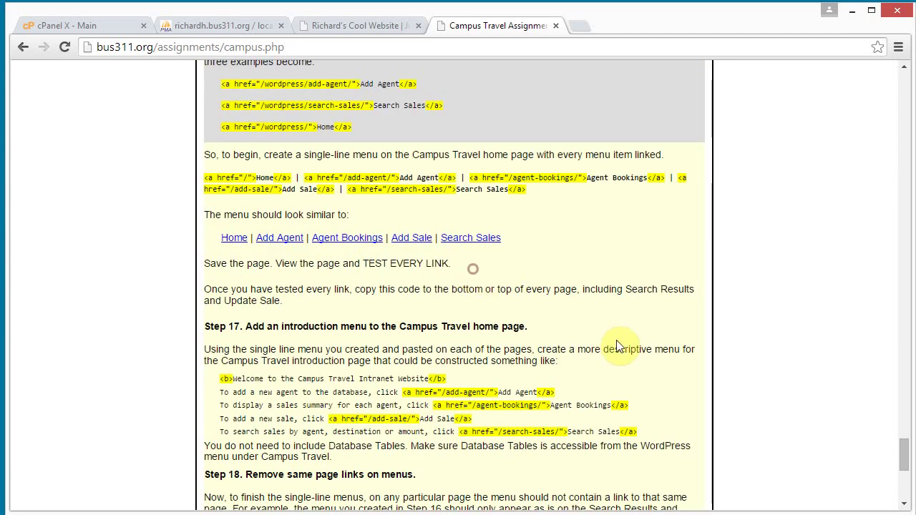
- Read Step 17 of the assignment about adding an introduction menu to the Campus Travel home page
{"action": "scroll", "coordinate": [618, 347], "scroll_direction": "down", "scroll_amount": 2}
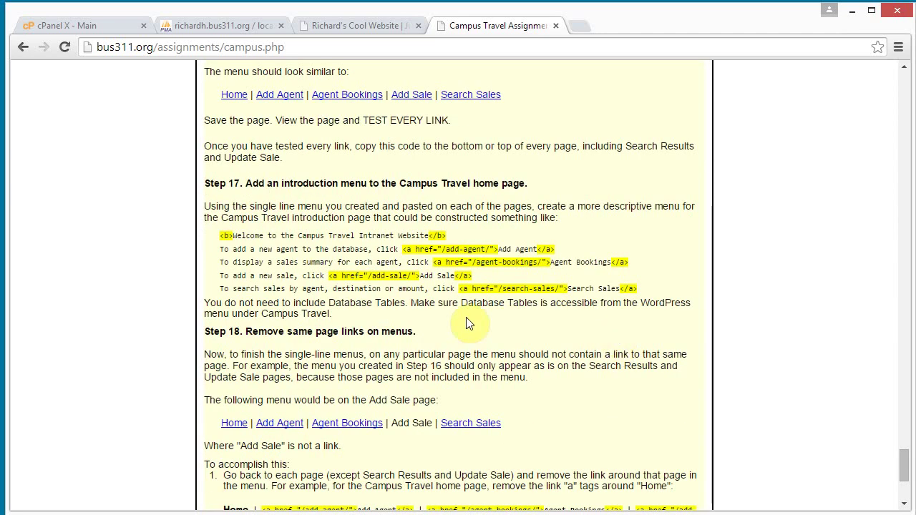
{"action": "left_click_drag", "start_coordinate": [505, 98], "coordinate": [224, 99]}
{"action": "left_click", "coordinate": [599, 287]}
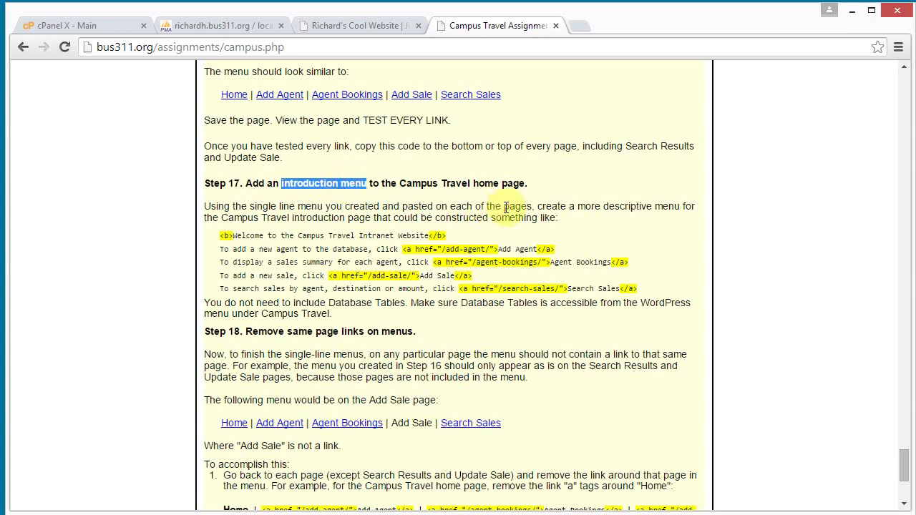
{"action": "left_click_drag", "start_coordinate": [431, 188], "coordinate": [482, 184]}
{"action": "left_click", "coordinate": [481, 191]}
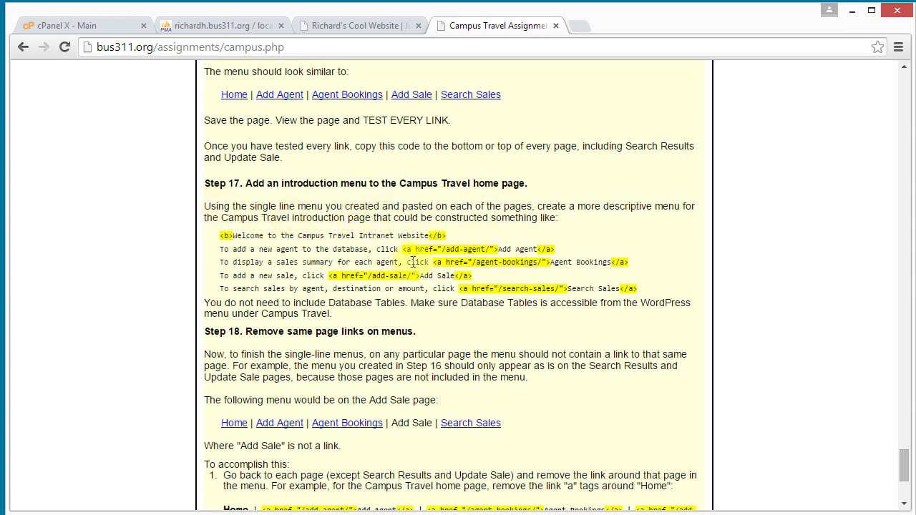
- Open the Campus Travel page for editing and copy the whole single-line menu code
{"action": "left_click", "coordinate": [352, 28]}
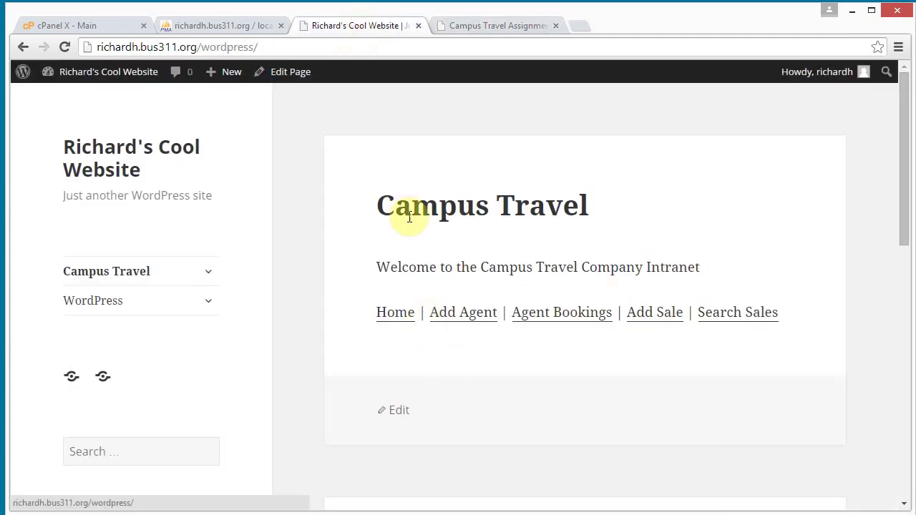
{"action": "left_click", "coordinate": [285, 79]}
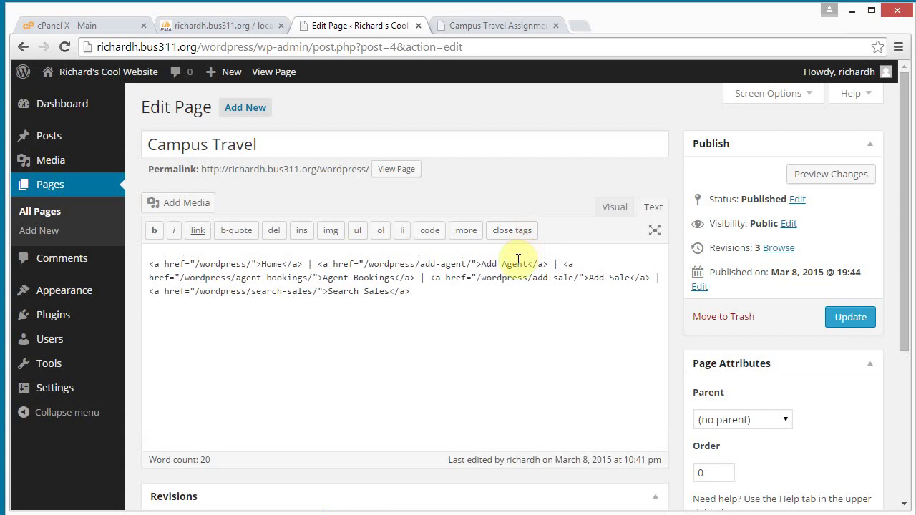
{"action": "left_click_drag", "start_coordinate": [149, 285], "coordinate": [419, 309]}
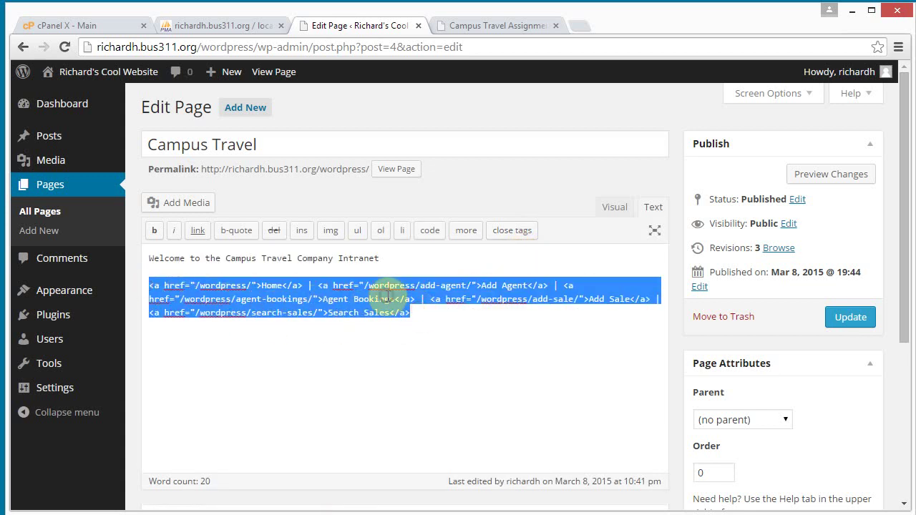
{"action": "right_click", "coordinate": [409, 299]}
{"action": "left_click", "coordinate": [423, 360]}
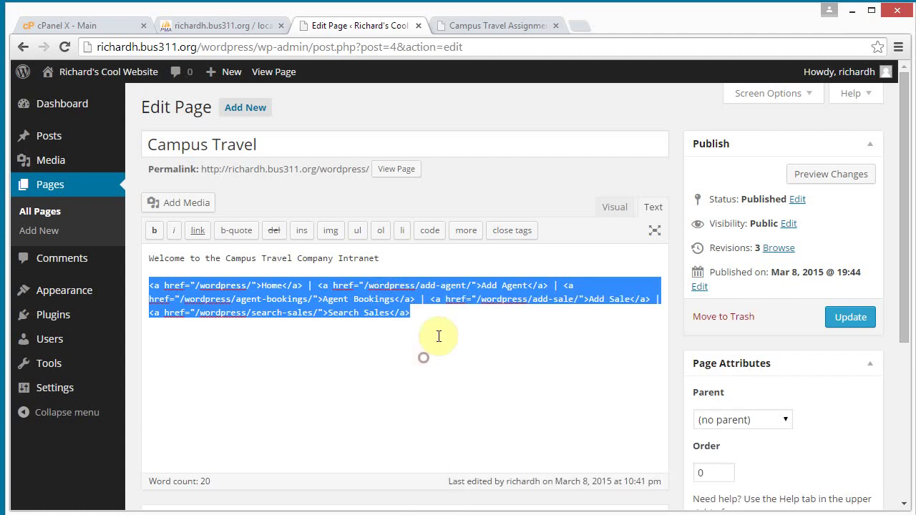
- Paste a second copy of the menu code as plain text between the welcome line and the existing menu
{"action": "left_click", "coordinate": [394, 258]}
{"action": "key", "text": "Return"}
{"action": "key", "text": "Return"}
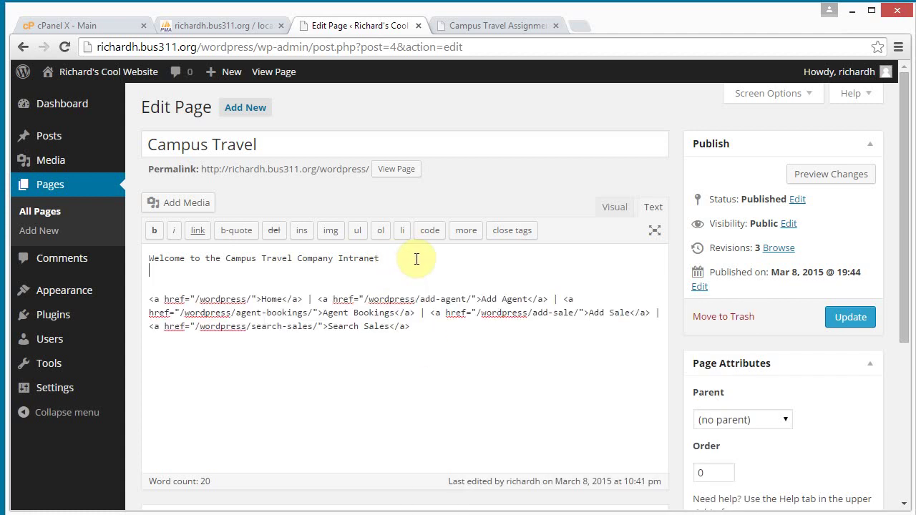
{"action": "right_click", "coordinate": [194, 284]}
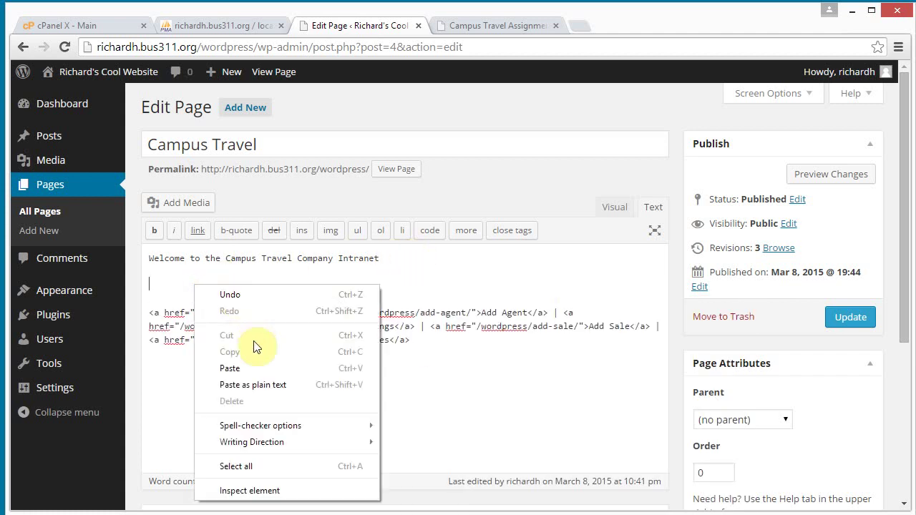
{"action": "left_click", "coordinate": [261, 384]}
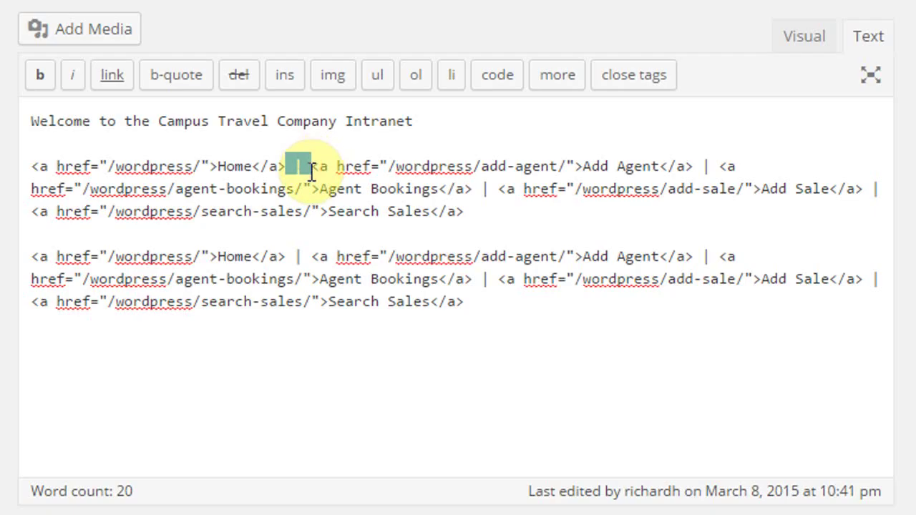
- In the upper menu copy, replace the separators after the Home and Add Agent links with blank lines
{"action": "key", "text": "BackSpace"}
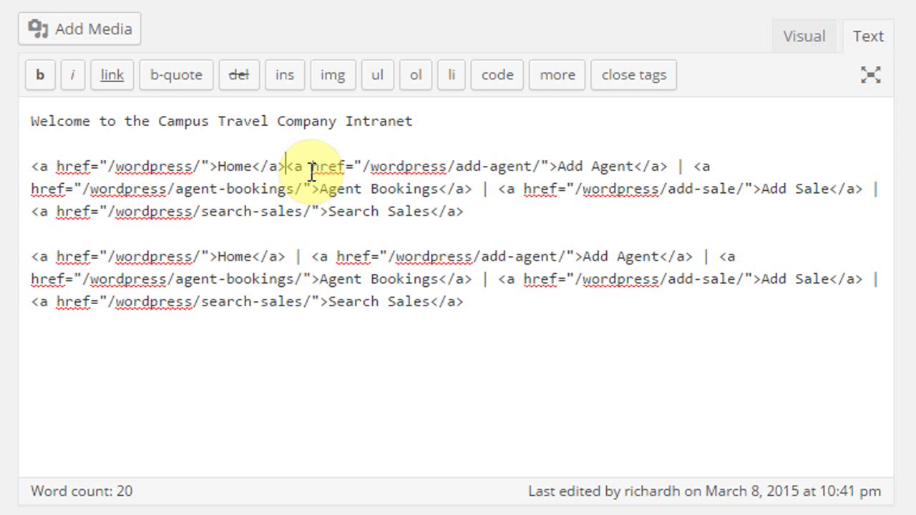
{"action": "key", "text": "Return"}
{"action": "key", "text": "Return"}
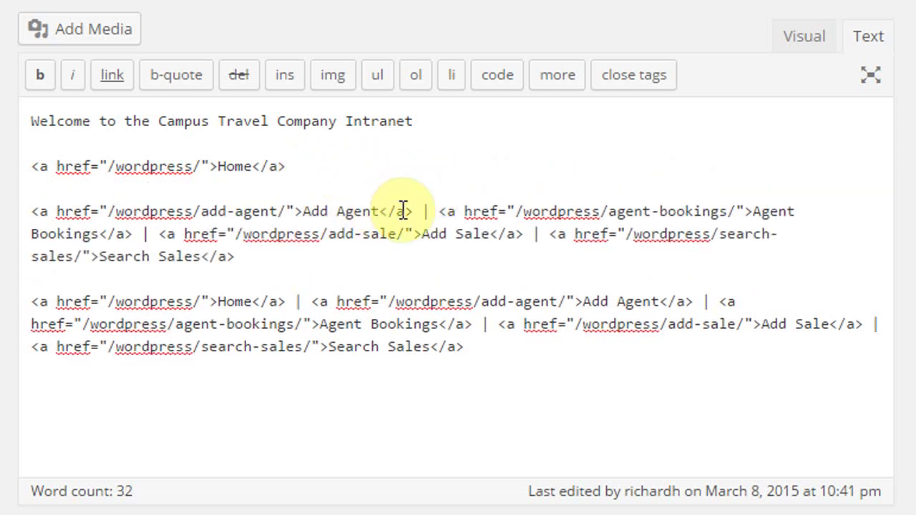
{"action": "left_click_drag", "start_coordinate": [415, 209], "coordinate": [431, 211]}
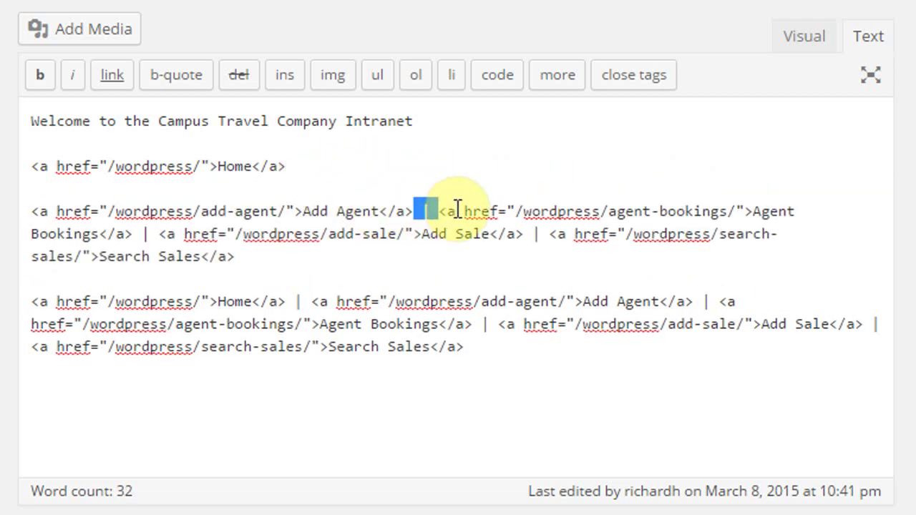
{"action": "key", "text": "BackSpace"}
{"action": "key", "text": "Return"}
{"action": "key", "text": "Return"}
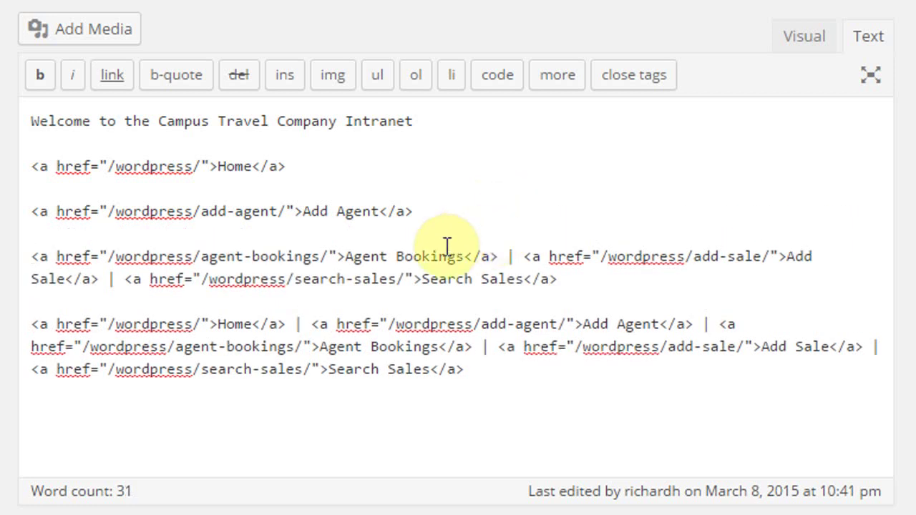
- Replace the separators after the upper Agent Bookings and Add Sale links with blank lines so each link stands alone
{"action": "left_click_drag", "start_coordinate": [499, 256], "coordinate": [515, 254]}
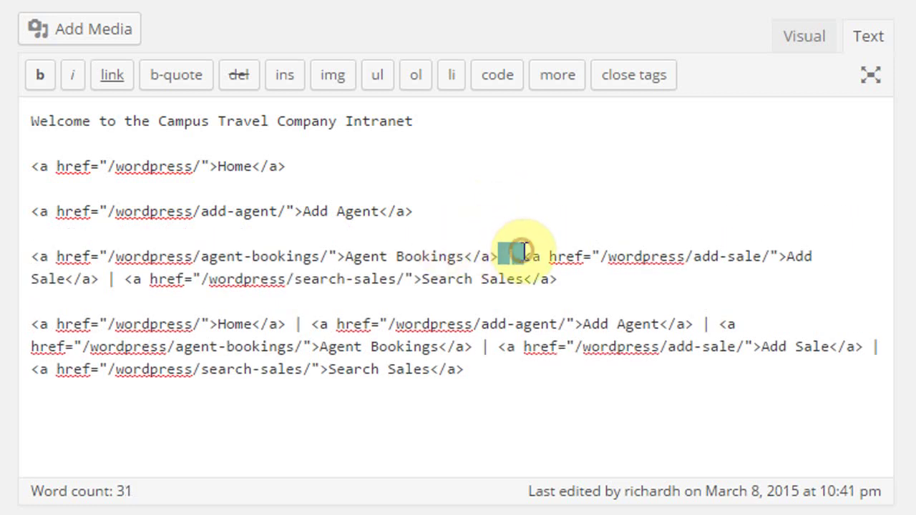
{"action": "key", "text": "BackSpace"}
{"action": "key", "text": "Return"}
{"action": "key", "text": "Return"}
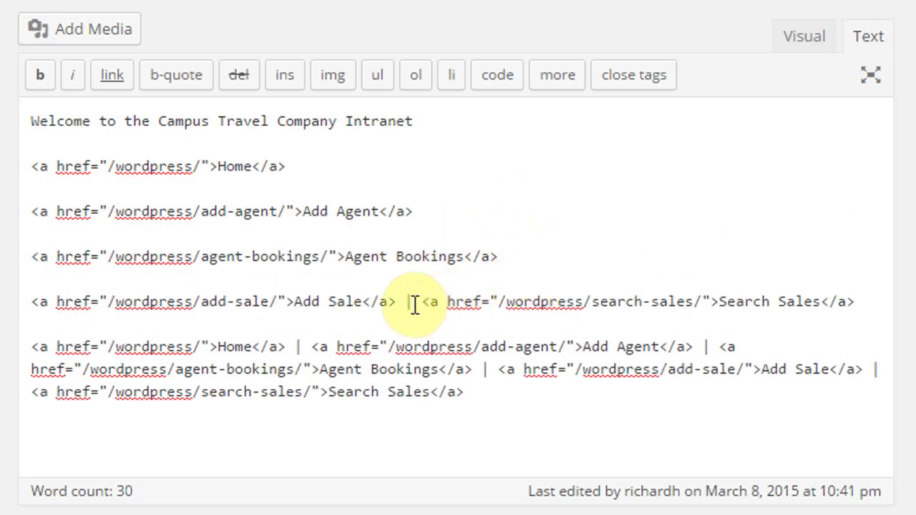
{"action": "left_click_drag", "start_coordinate": [396, 302], "coordinate": [413, 302]}
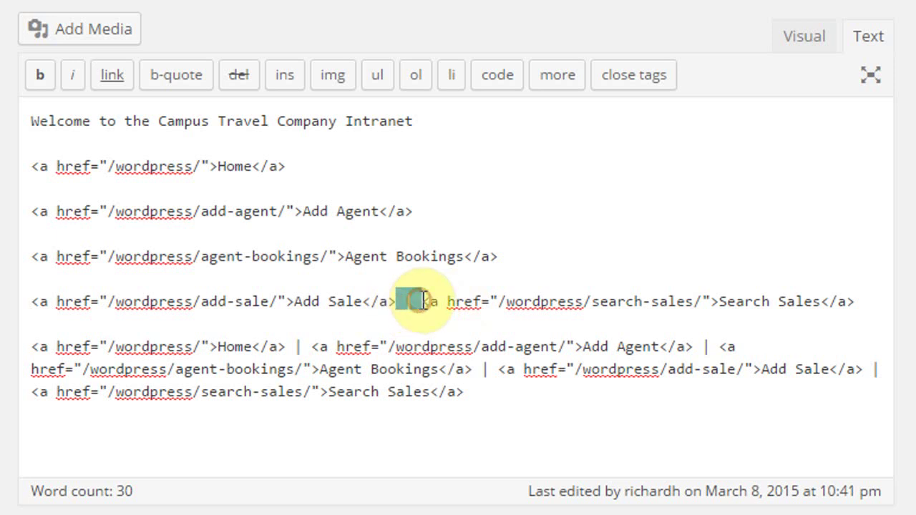
{"action": "key", "text": "BackSpace"}
{"action": "key", "text": "Return"}
{"action": "key", "text": "Return"}
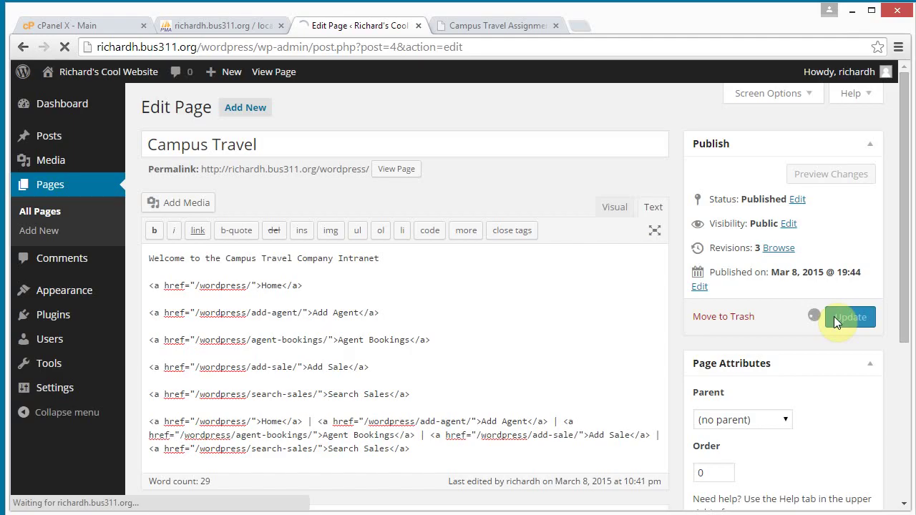
- Update the Campus Travel page and view the stacked links above the single-line menu
{"action": "left_click", "coordinate": [833, 317]}
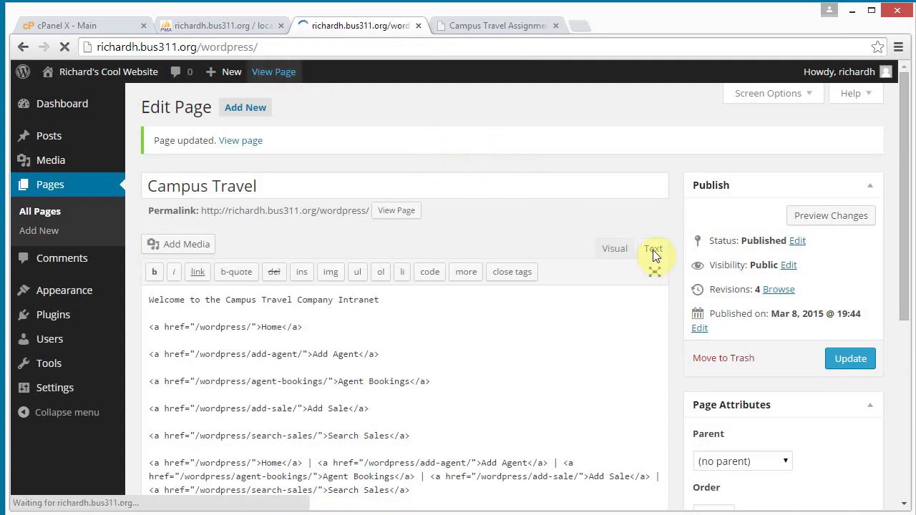
{"action": "scroll", "coordinate": [681, 292], "scroll_direction": "down", "scroll_amount": 2}
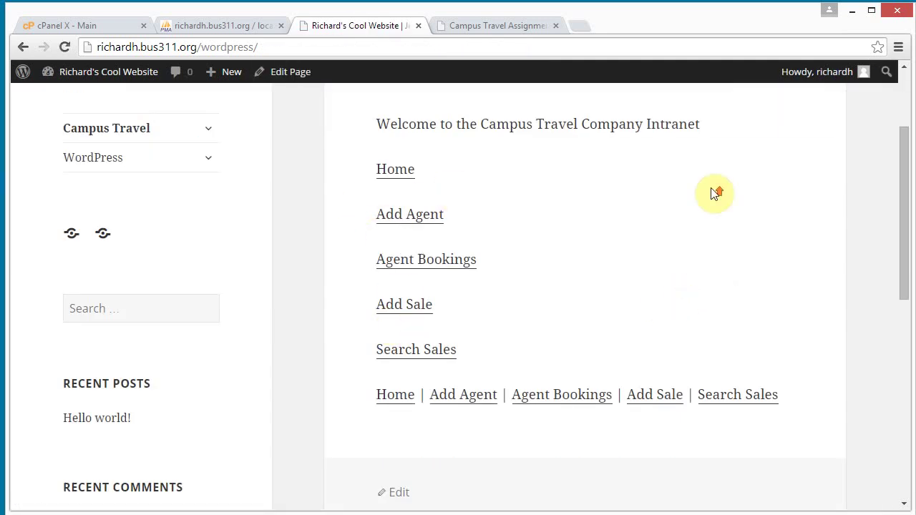
{"action": "scroll", "coordinate": [715, 193], "scroll_direction": "down", "scroll_amount": 1}
{"action": "scroll", "coordinate": [716, 193], "scroll_direction": "up", "scroll_amount": 2}
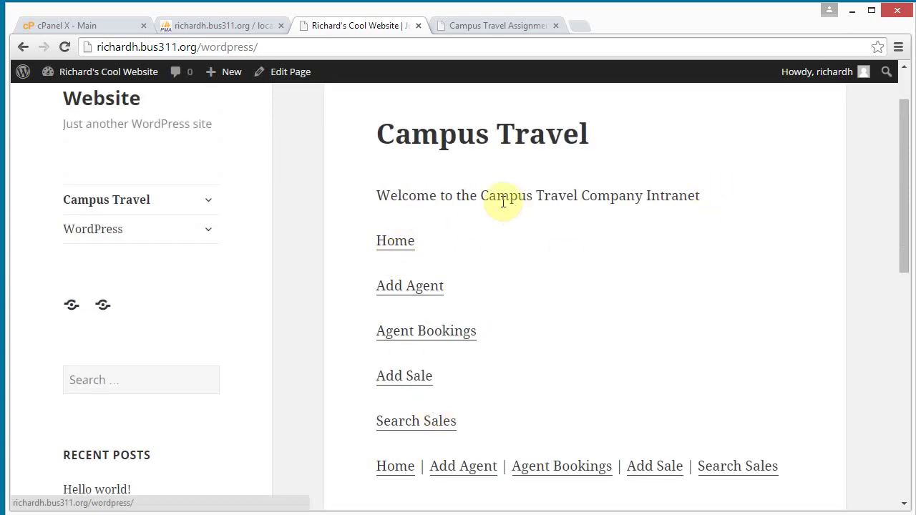
- Reopen the Campus Travel page for editing and review the Step 17 introduction menu wording in the assignment instructions
{"action": "left_click", "coordinate": [286, 73]}
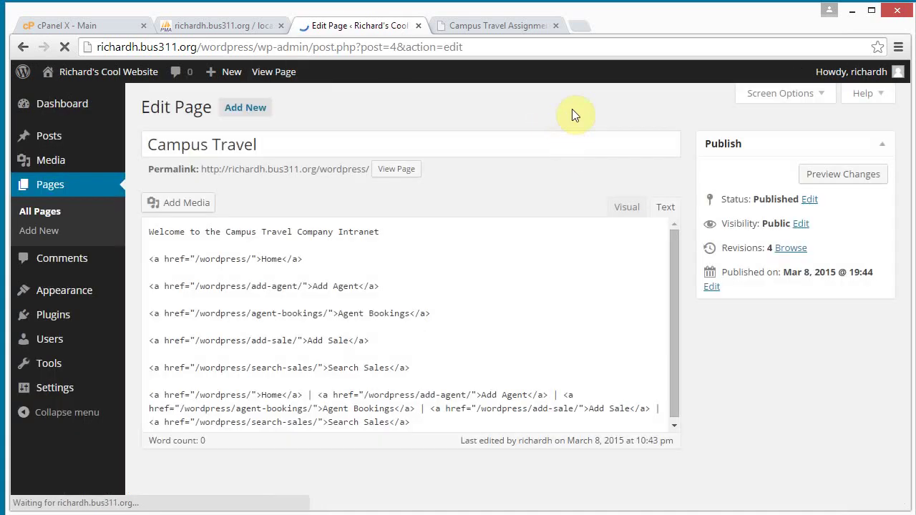
{"action": "left_click", "coordinate": [499, 25]}
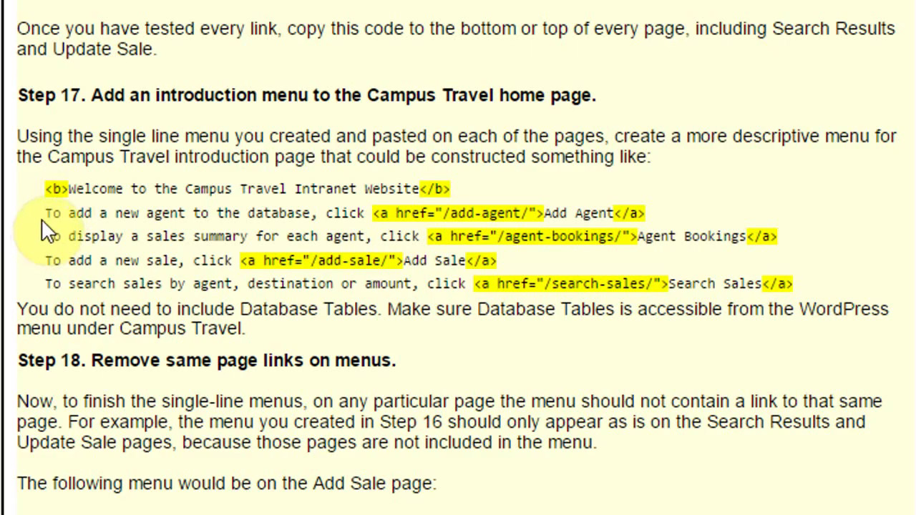
{"action": "left_click_drag", "start_coordinate": [46, 213], "coordinate": [347, 215]}
{"action": "left_click", "coordinate": [347, 214]}
{"action": "left_click_drag", "start_coordinate": [107, 235], "coordinate": [361, 237]}
{"action": "left_click", "coordinate": [223, 281]}
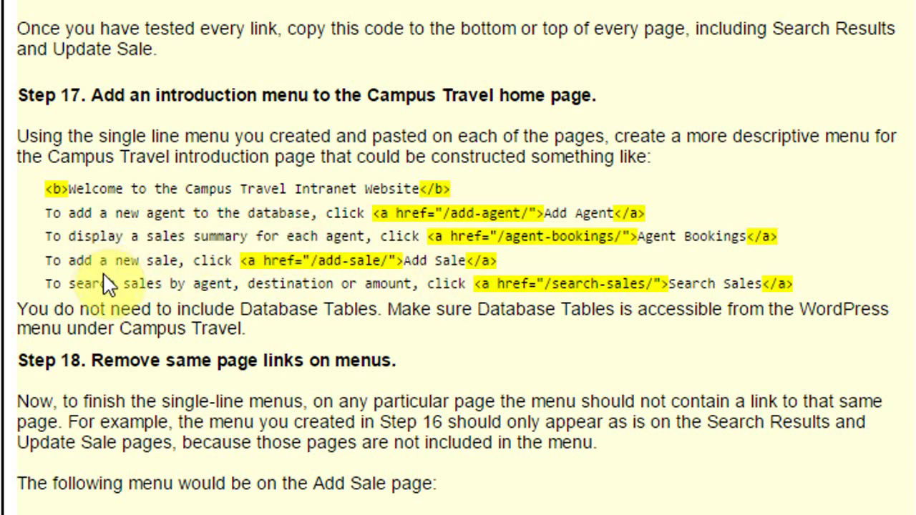
{"action": "left_click_drag", "start_coordinate": [105, 266], "coordinate": [150, 264]}
{"action": "left_click", "coordinate": [248, 311]}
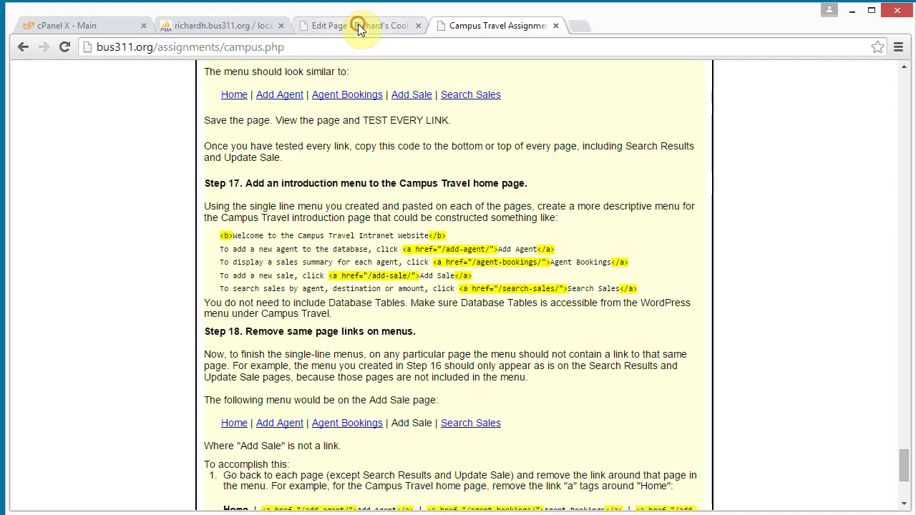
- Back in the Campus Travel page code, delete the stand-alone Home link and its blank lines below the welcome line
{"action": "left_click", "coordinate": [358, 25]}
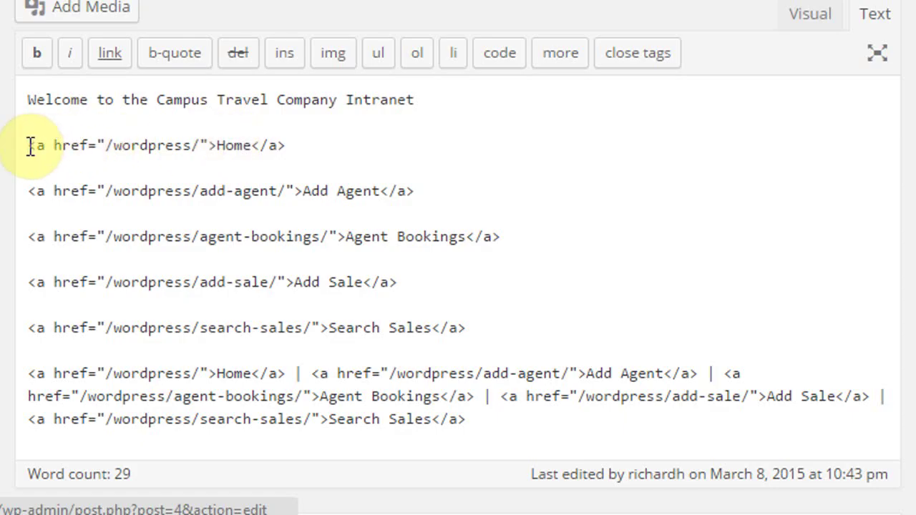
{"action": "left_click_drag", "start_coordinate": [29, 146], "coordinate": [346, 140]}
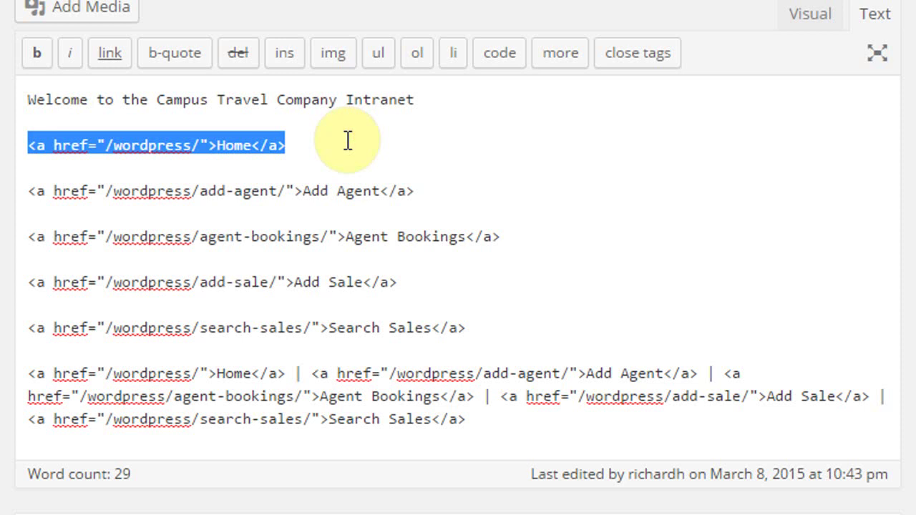
{"action": "key", "text": "BackSpace"}
{"action": "key", "text": "BackSpace"}
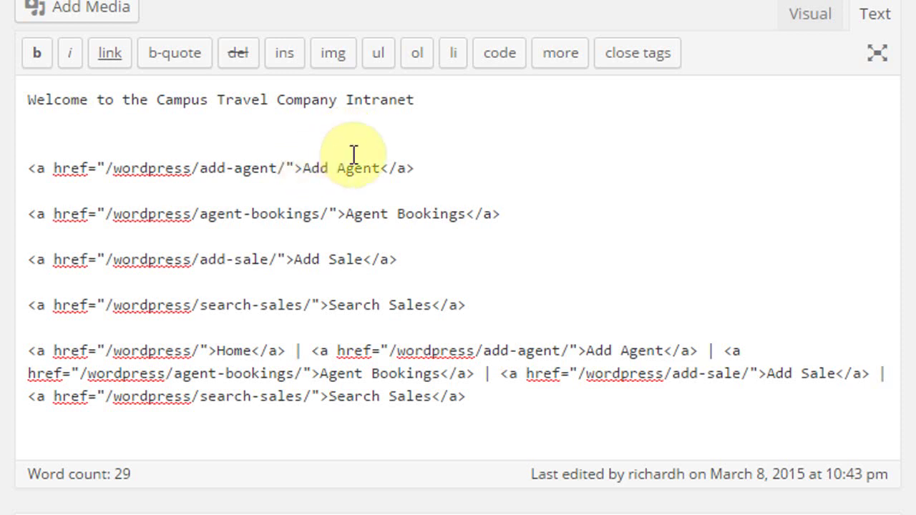
{"action": "key", "text": "BackSpace"}
- Turn the stacked Add Agent link into a sentence starting "To add a new agent to the database, click" and ending with a period
{"action": "left_click", "coordinate": [28, 146]}
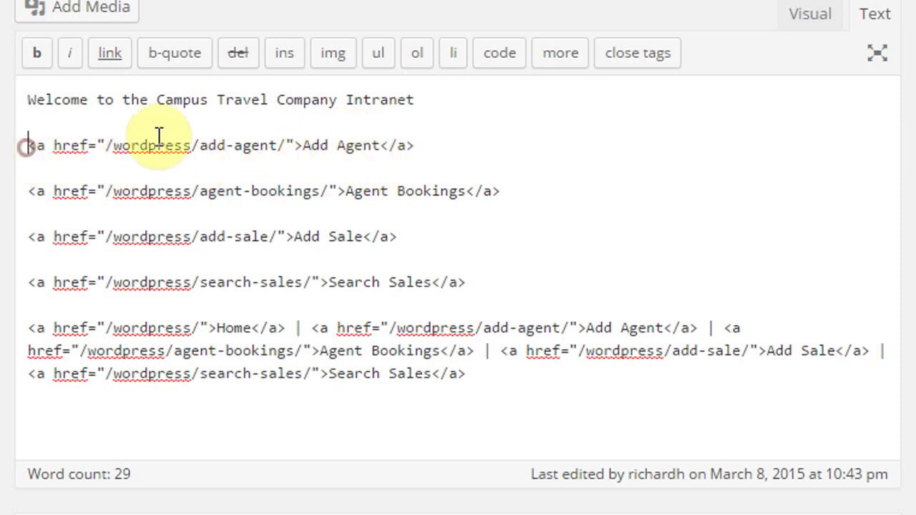
{"action": "type", "text": "To add a new"}
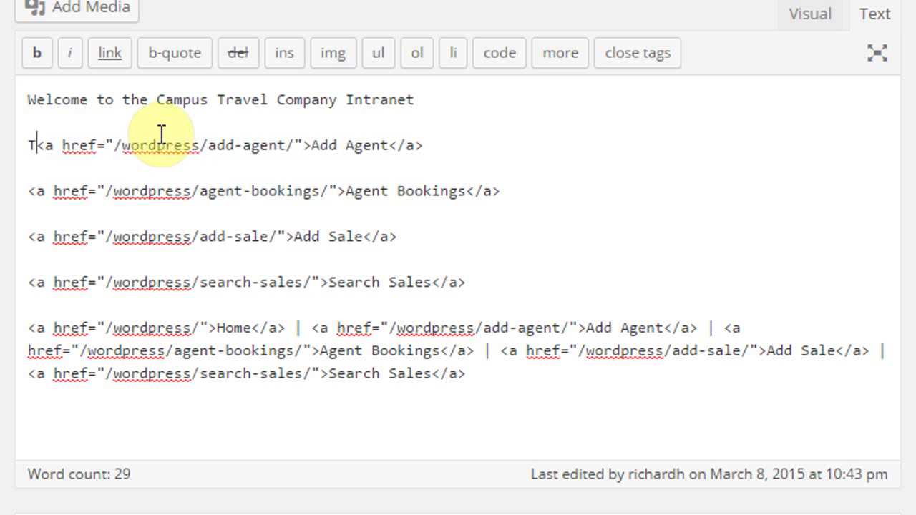
{"action": "type", "text": " agent to t"}
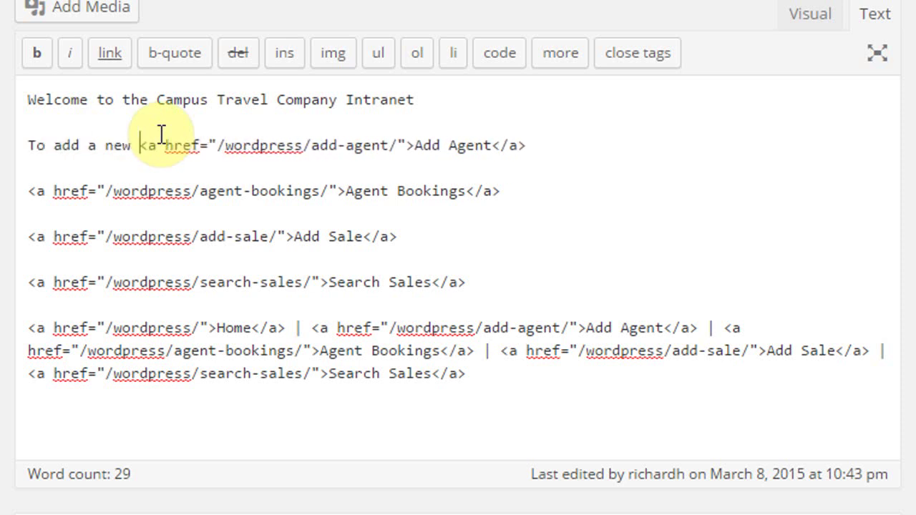
{"action": "type", "text": "he database"}
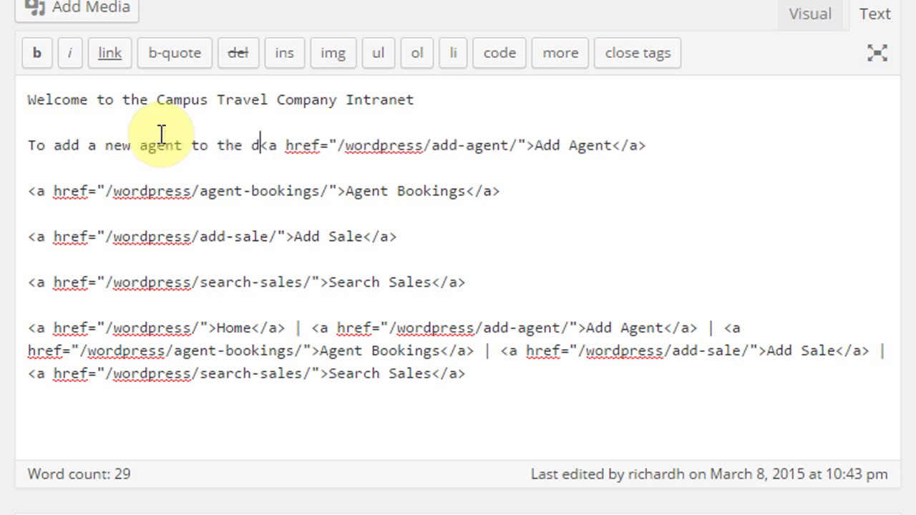
{"action": "type", "text": ", click "}
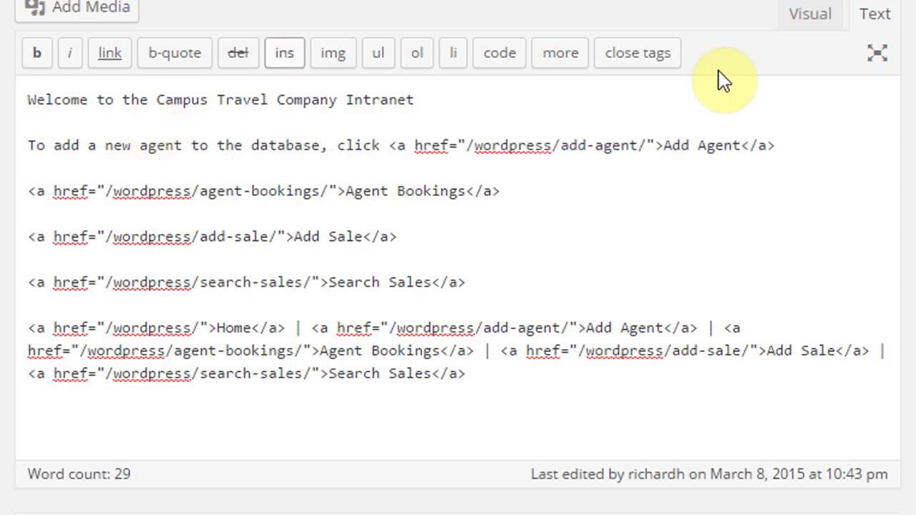
{"action": "type", "text": "."}
- Precede the stacked Agent Bookings link with "To display a summary for each agent, click" and end the line with a period
{"action": "left_click", "coordinate": [29, 189]}
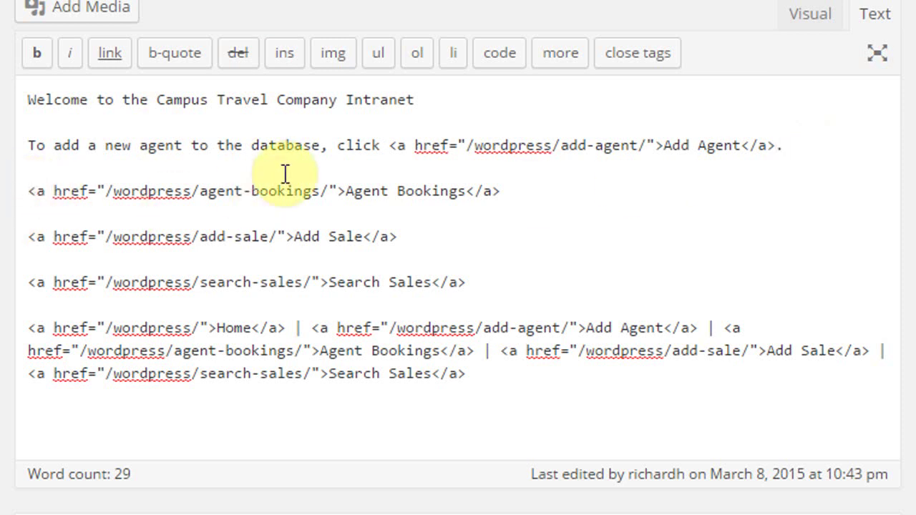
{"action": "type", "text": "To displa"}
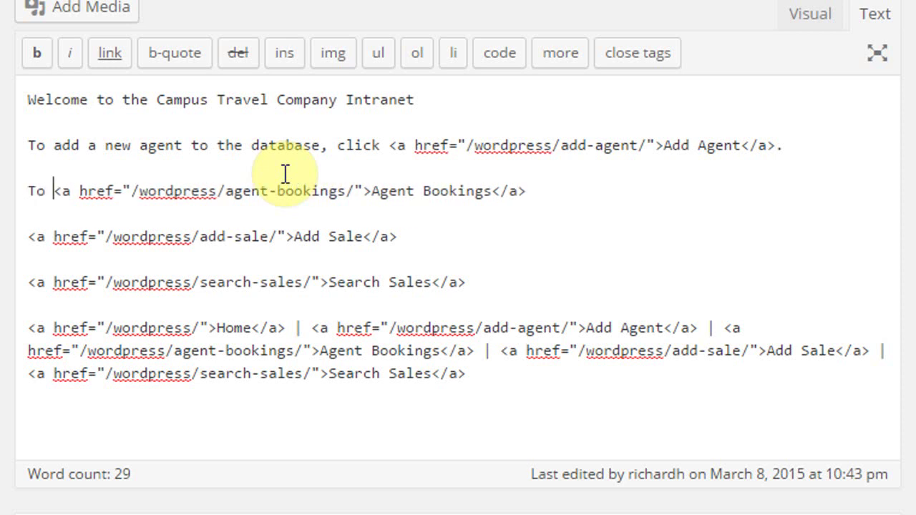
{"action": "type", "text": "y "}
{"action": "type", "text": "a su"}
{"action": "type", "text": "mmary fo"}
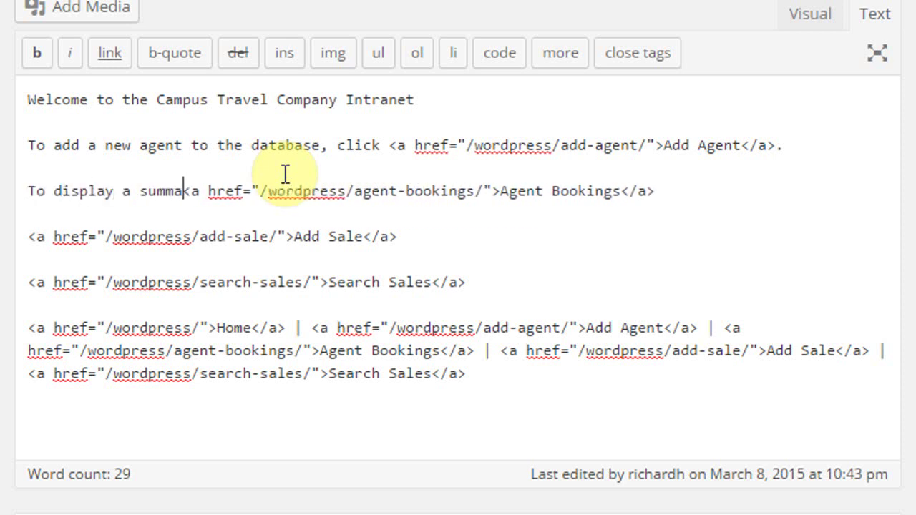
{"action": "type", "text": "r each agent"}
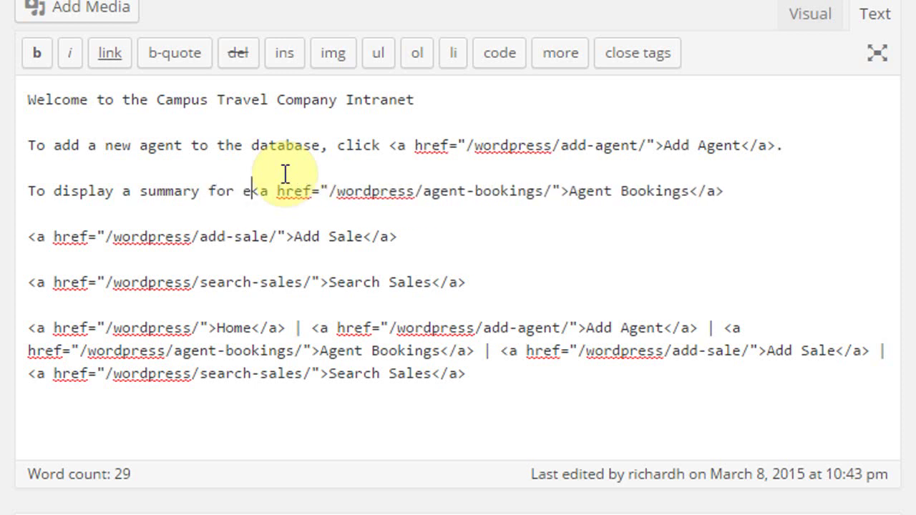
{"action": "type", "text": ", click"}
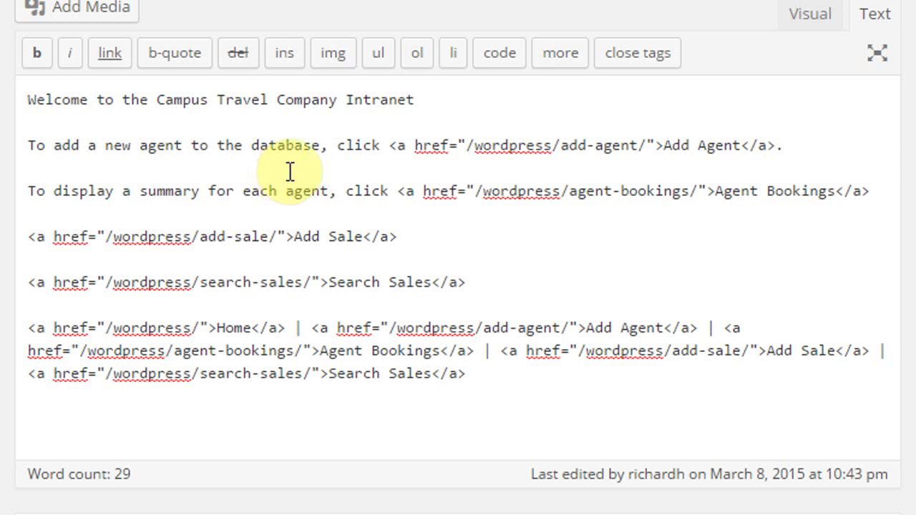
{"action": "left_click", "coordinate": [879, 195]}
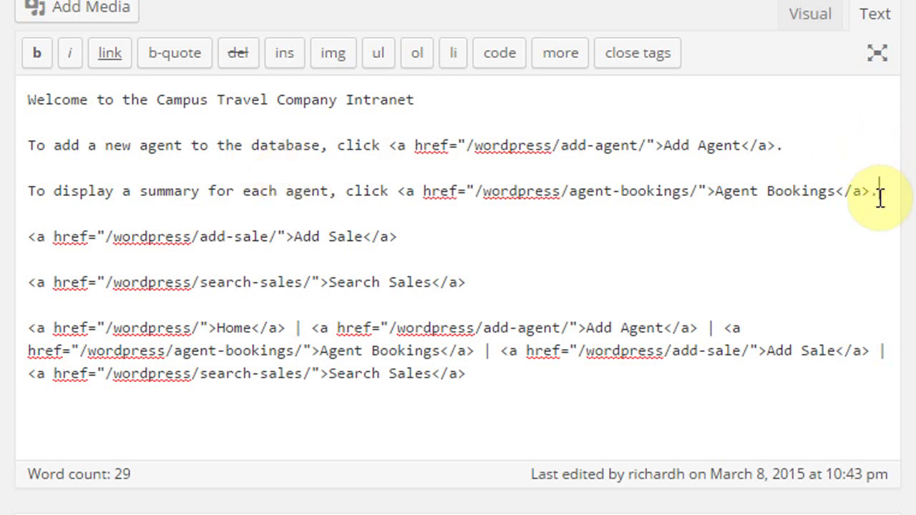
- Precede the stacked Add Sale link with "To add a new sale, click" and end the line with a period
{"action": "left_click", "coordinate": [30, 236]}
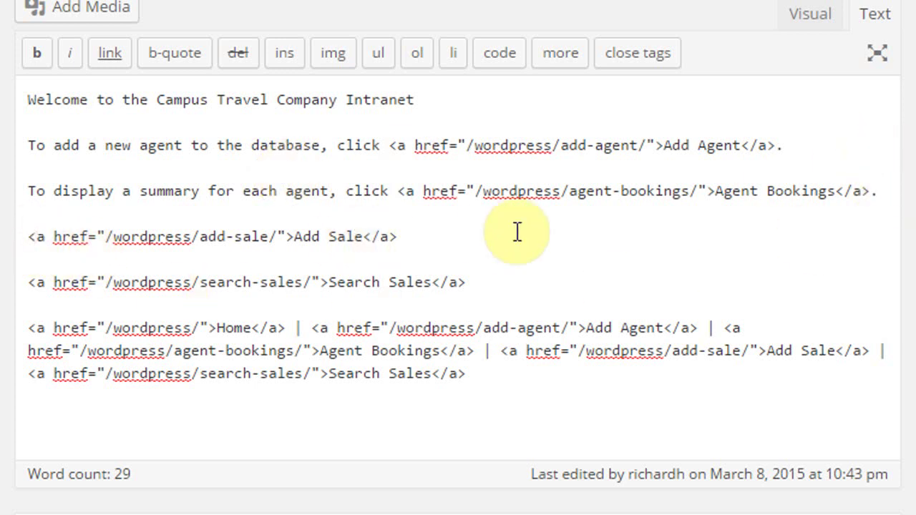
{"action": "type", "text": "To add a new "}
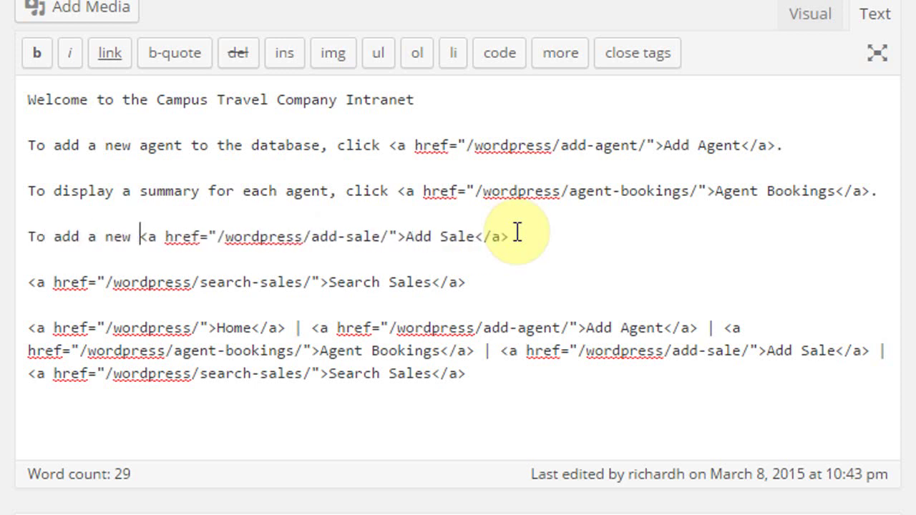
{"action": "type", "text": "sale, click"}
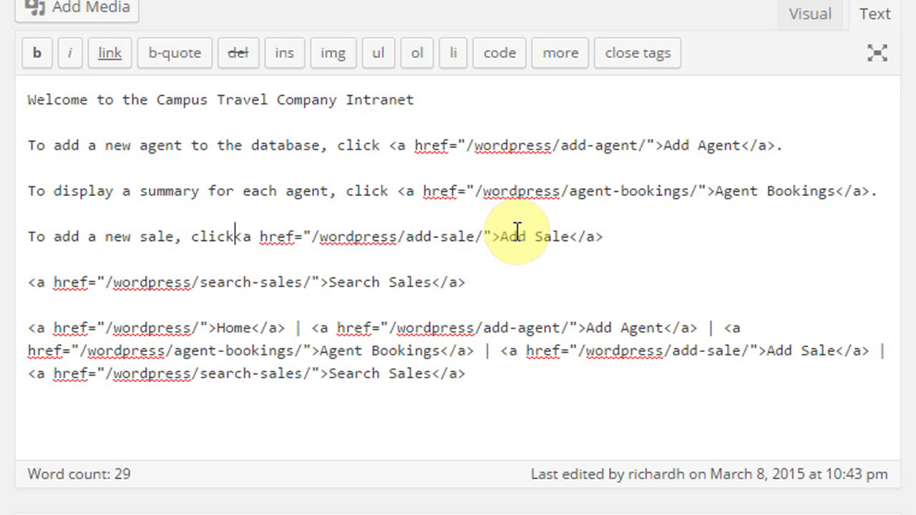
{"action": "left_click", "coordinate": [621, 232]}
{"action": "type", "text": "."}
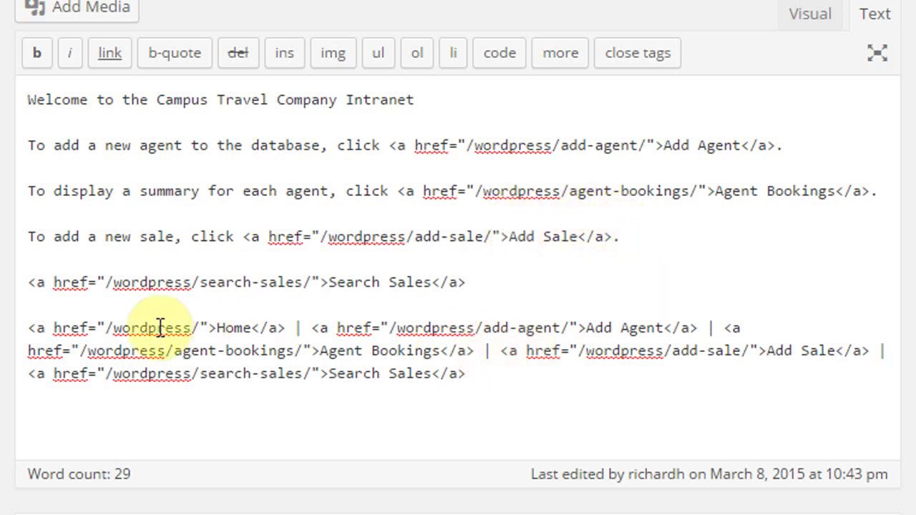
- Precede the stacked Search Sales link with "To search sales by agent, destination or amount, click" and end the line with a period
{"action": "left_click", "coordinate": [28, 284]}
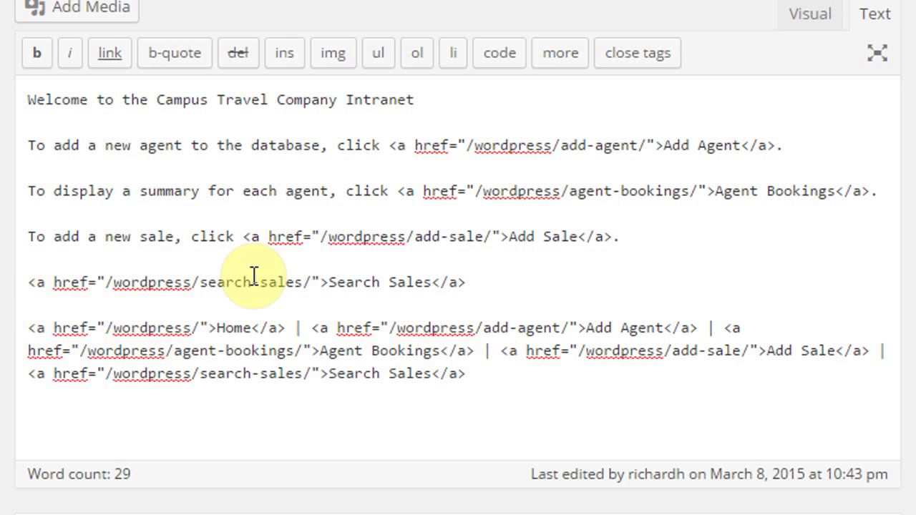
{"action": "type", "text": "To search "}
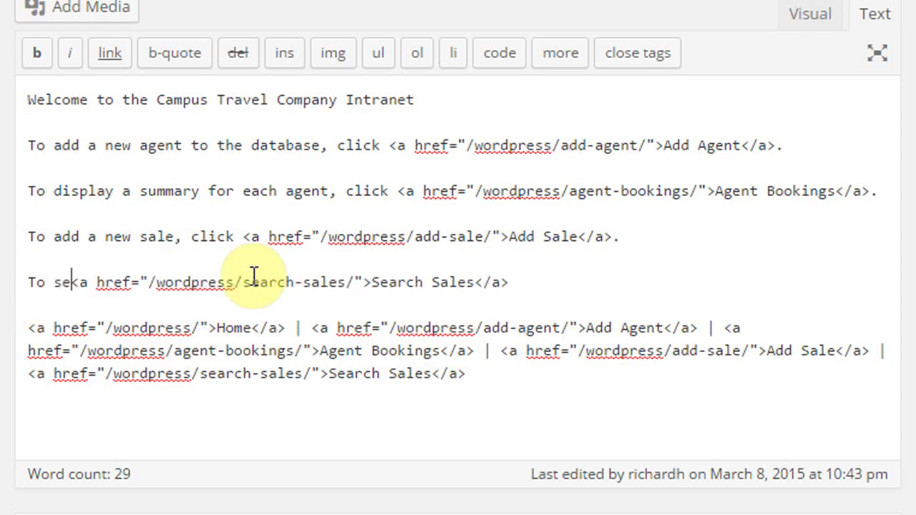
{"action": "type", "text": "sales b"}
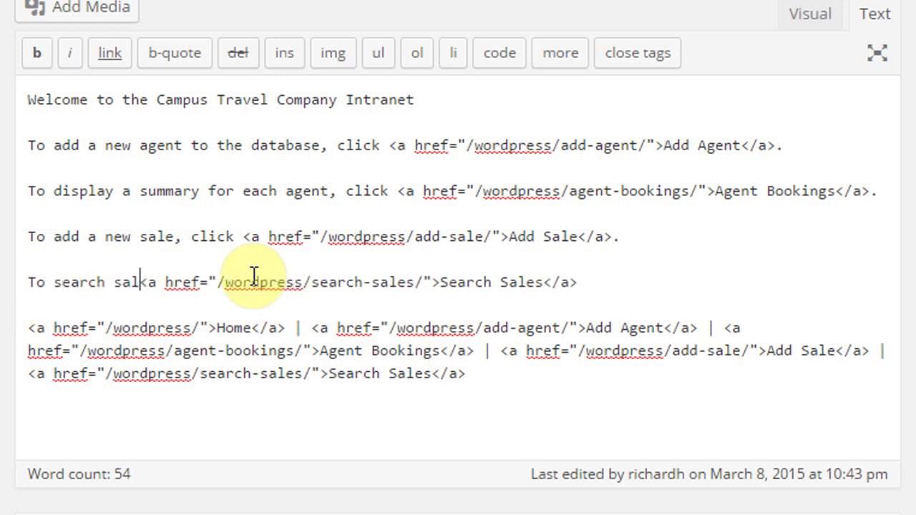
{"action": "type", "text": "y agent, "}
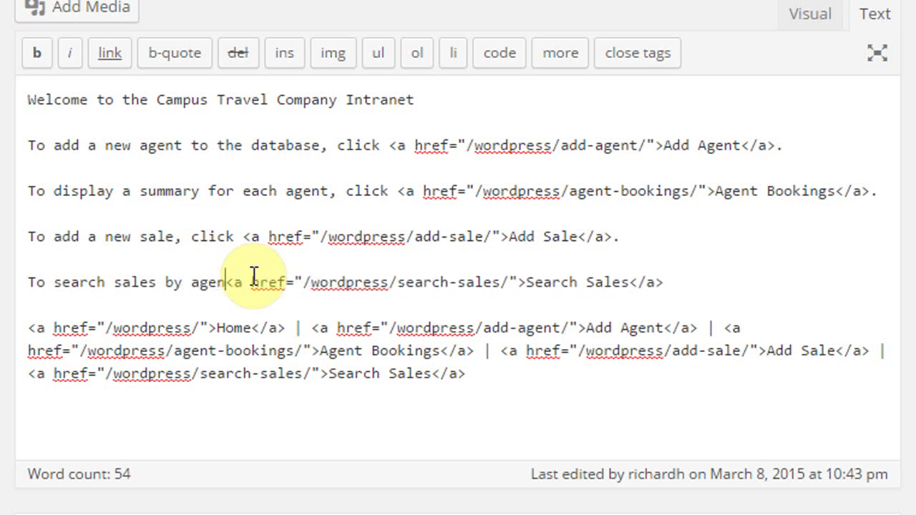
{"action": "type", "text": "destination"}
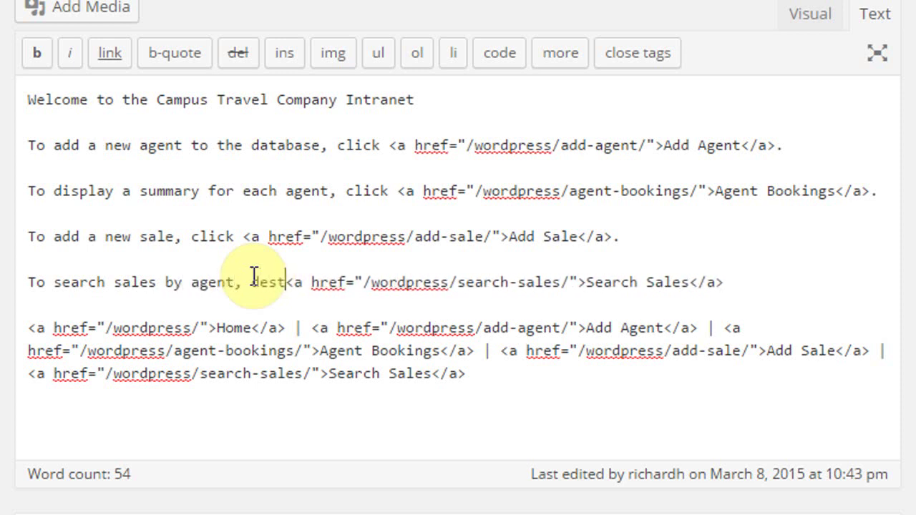
{"action": "type", "text": " or amount, "}
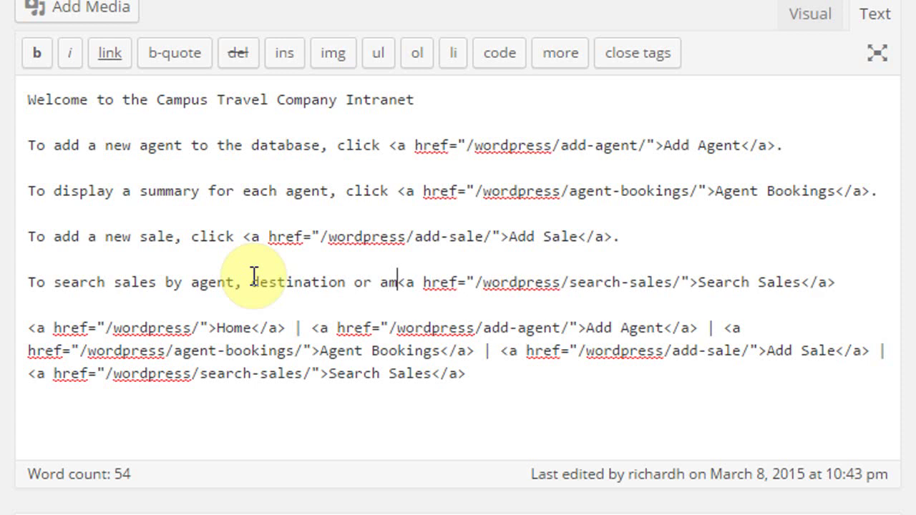
{"action": "type", "text": "click <a href=\"/wordpress/search-sales/\">Search Sales</a>"}
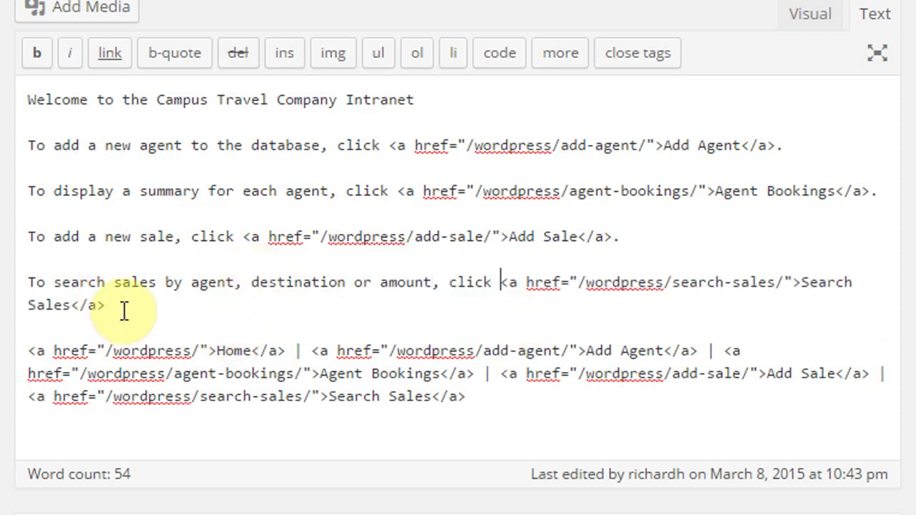
{"action": "type", "text": "."}
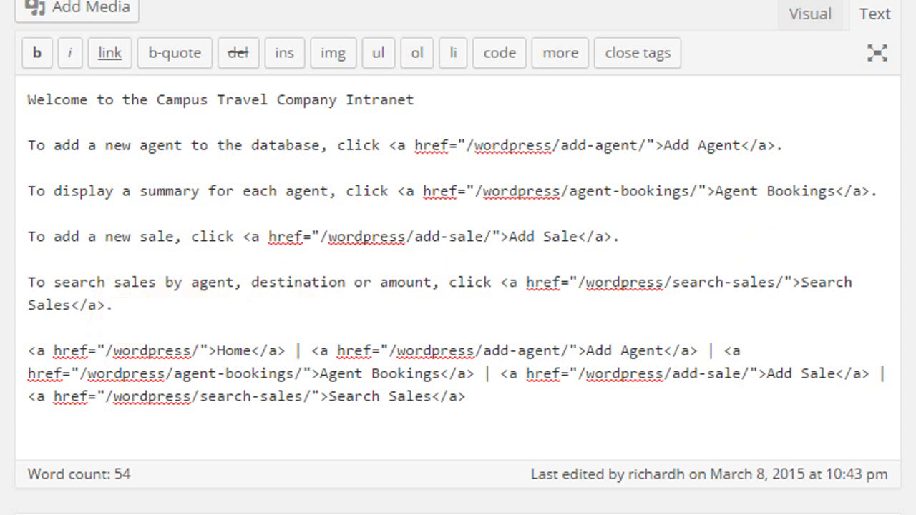
- Update and view the Campus Travel page, and test the Add Agent link in the introduction menu
{"action": "left_click", "coordinate": [842, 319]}
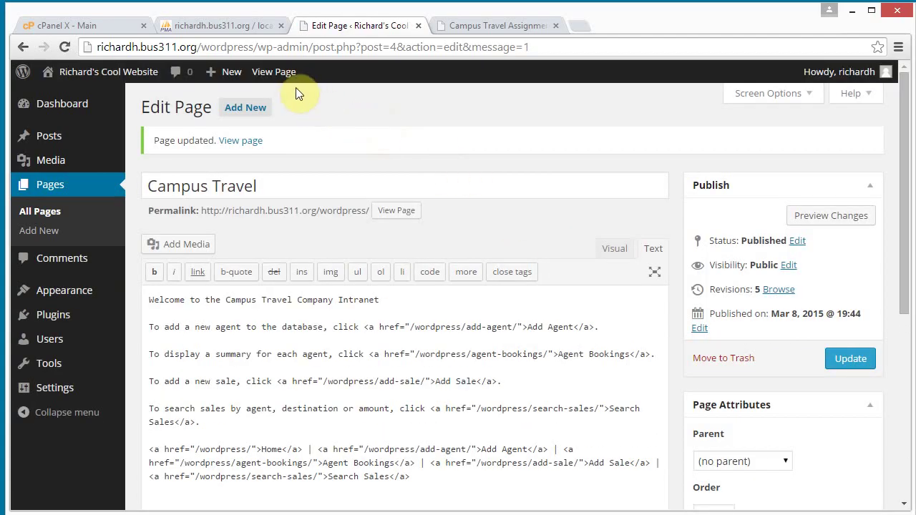
{"action": "left_click", "coordinate": [271, 77]}
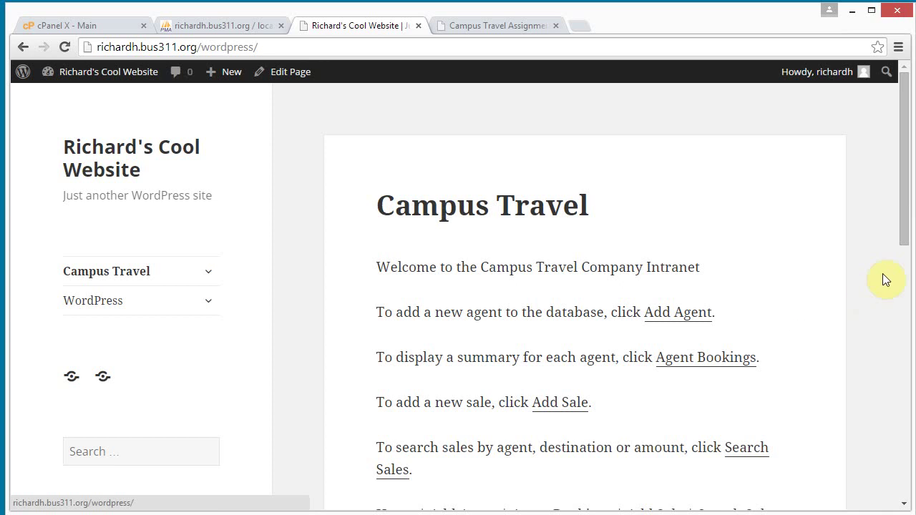
{"action": "left_click_drag", "start_coordinate": [904, 236], "coordinate": [902, 252]}
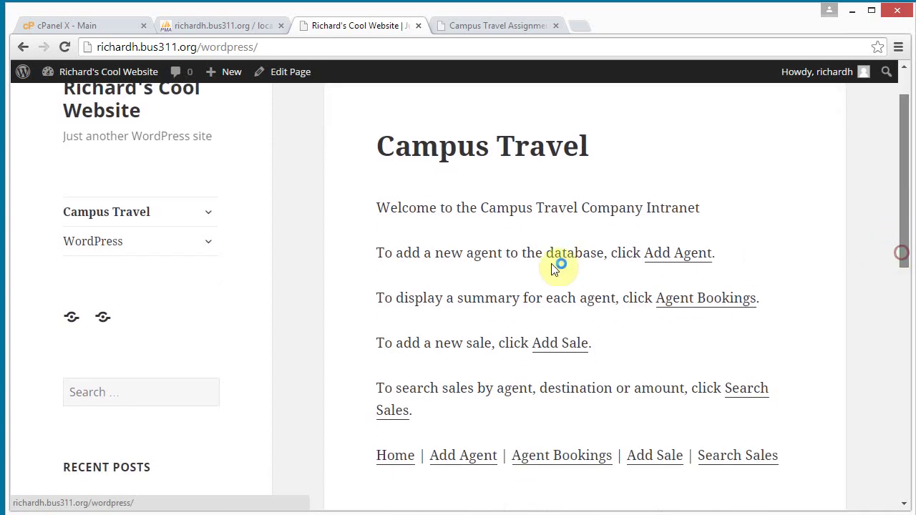
{"action": "left_click", "coordinate": [677, 252]}
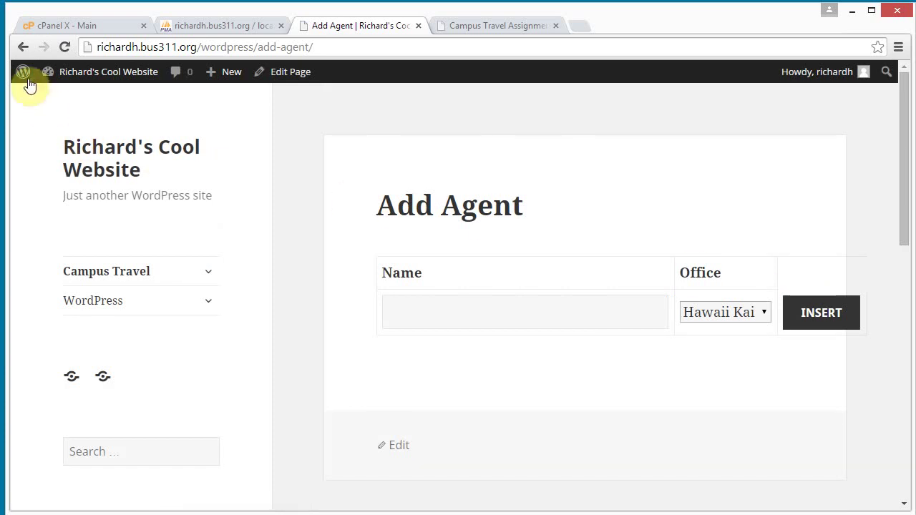
{"action": "left_click", "coordinate": [24, 47]}
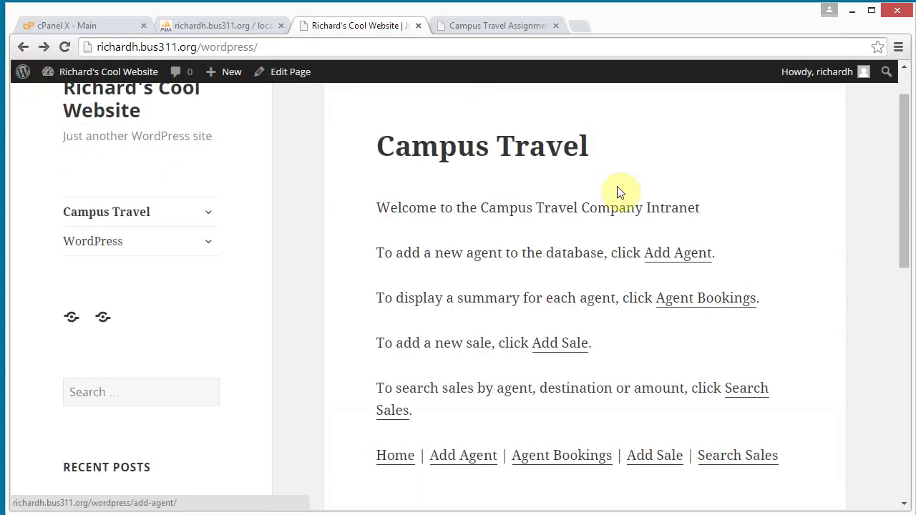
- Test the Agent Bookings, Add Sale and Search Sales links in the introduction menu, returning to the Campus Travel page after each
{"action": "left_click", "coordinate": [699, 299]}
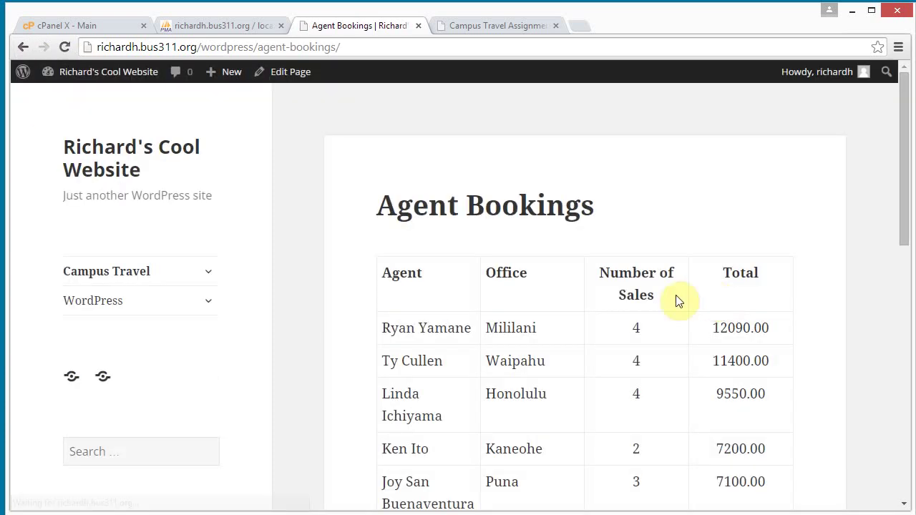
{"action": "left_click", "coordinate": [119, 271]}
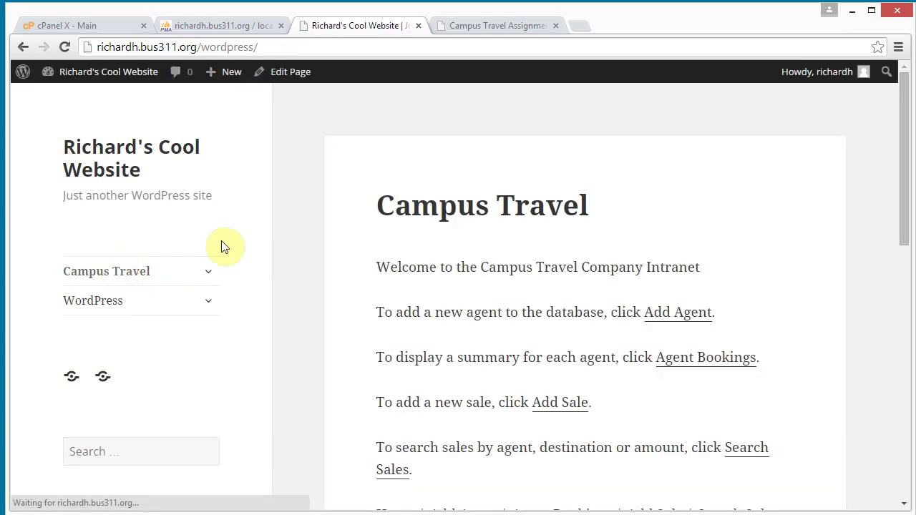
{"action": "left_click", "coordinate": [571, 405]}
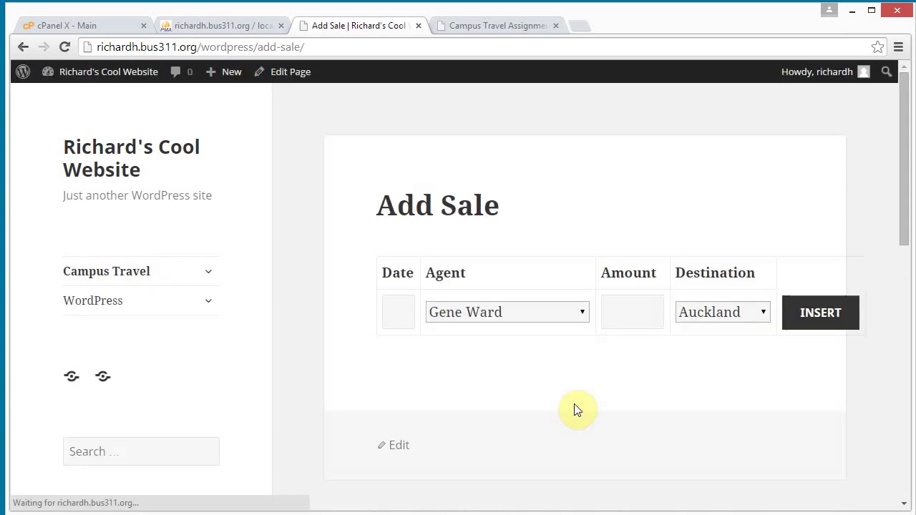
{"action": "left_click", "coordinate": [127, 272]}
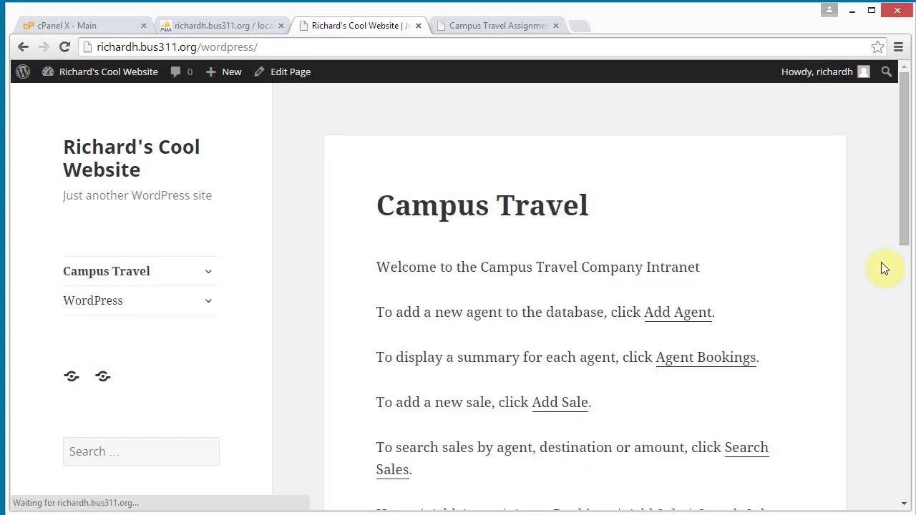
{"action": "left_click_drag", "start_coordinate": [903, 201], "coordinate": [902, 261]}
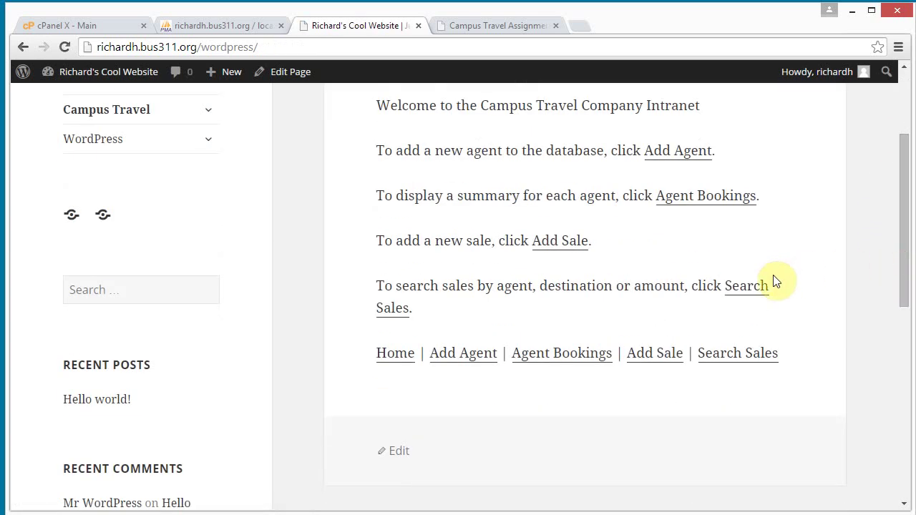
{"action": "left_click", "coordinate": [754, 288]}
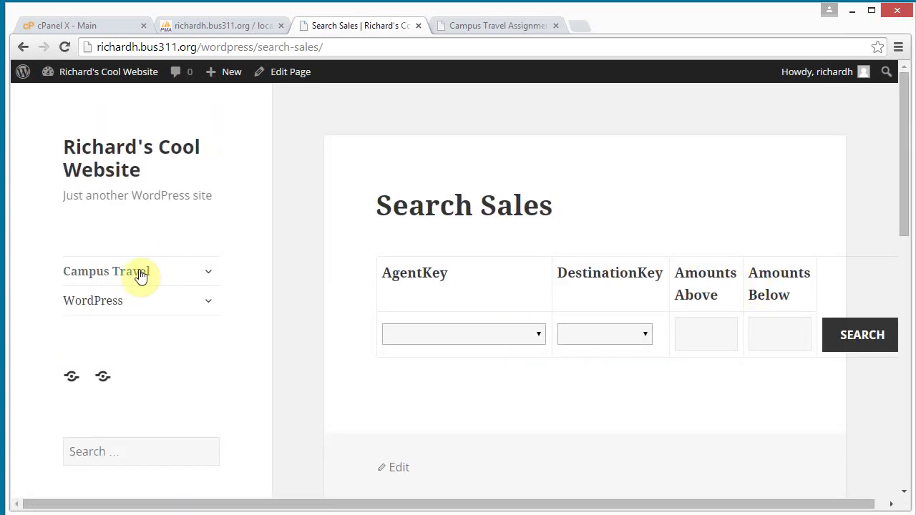
{"action": "left_click", "coordinate": [118, 279]}
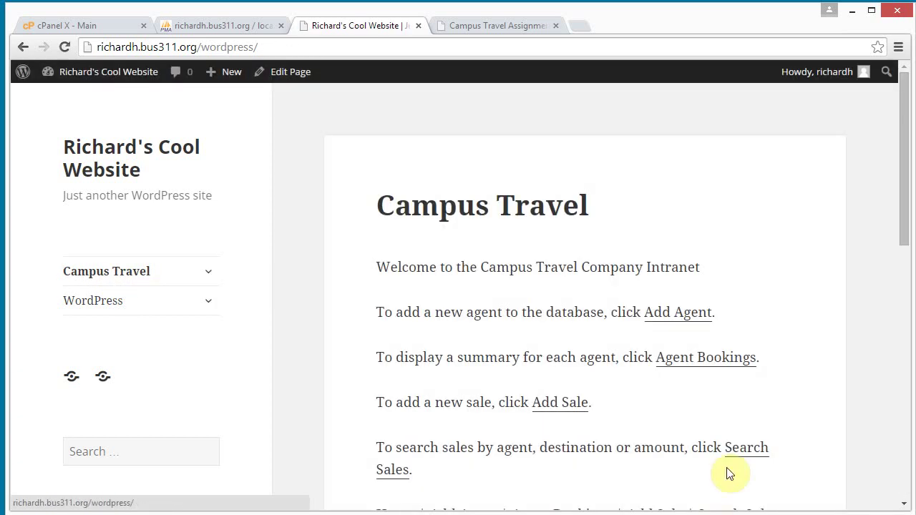
- Copy the single-line menu HTML, from the Home link through the Search Sales link, out of the Campus Travel page's source
{"action": "left_click_drag", "start_coordinate": [905, 191], "coordinate": [901, 268]}
{"action": "left_click_drag", "start_coordinate": [785, 302], "coordinate": [358, 305]}
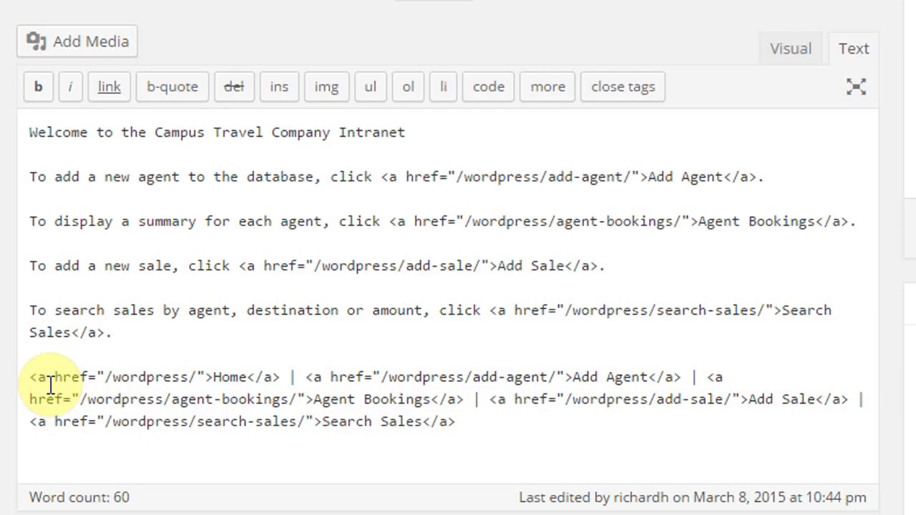
{"action": "left_click_drag", "start_coordinate": [28, 379], "coordinate": [479, 427]}
{"action": "right_click", "coordinate": [442, 396]}
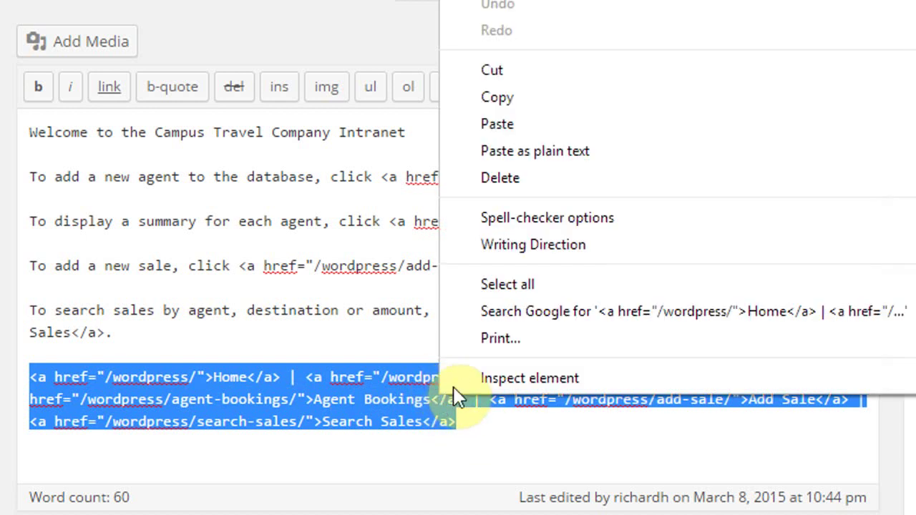
{"action": "left_click", "coordinate": [492, 98]}
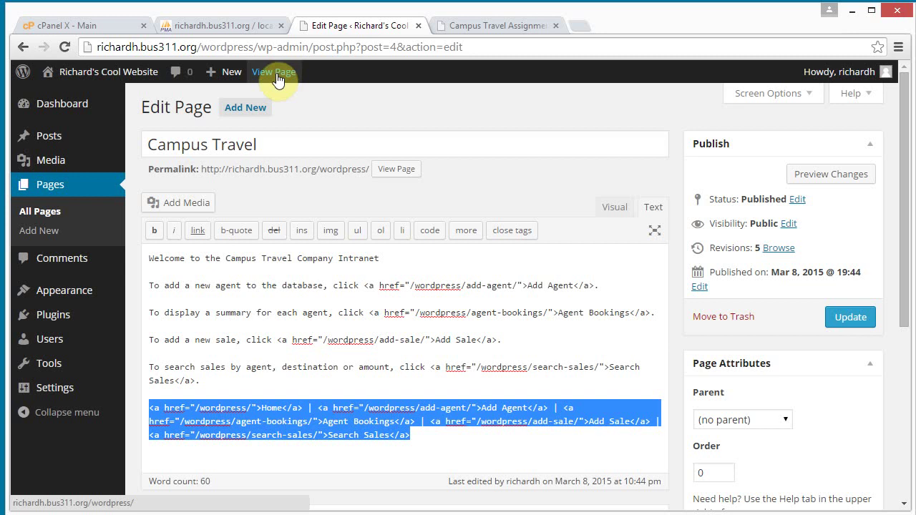
- Paste the copied menu HTML below the abase shortcode on the Add Agent page, update the page and view it
{"action": "left_click", "coordinate": [276, 73]}
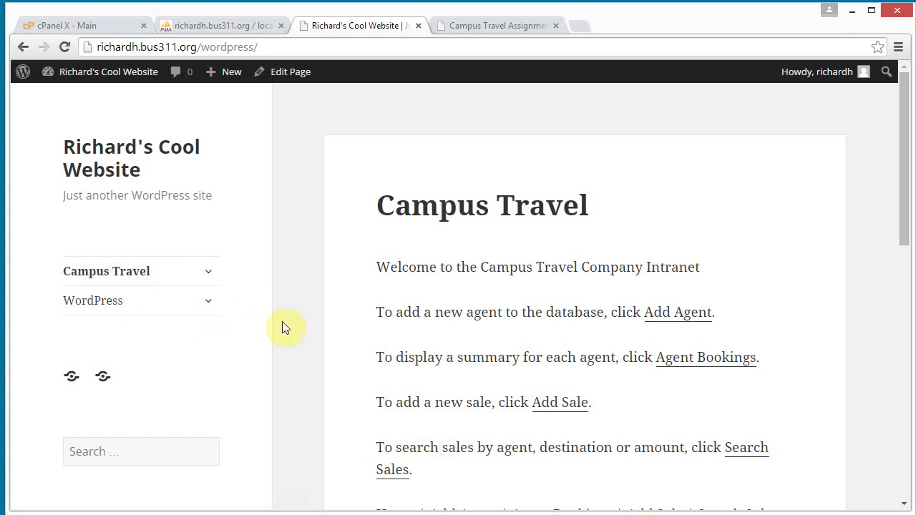
{"action": "left_click", "coordinate": [210, 280]}
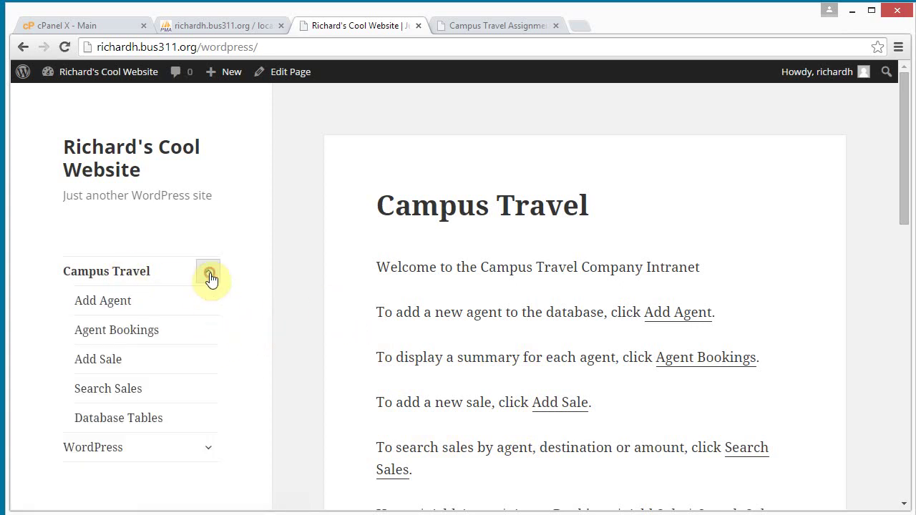
{"action": "left_click", "coordinate": [113, 306]}
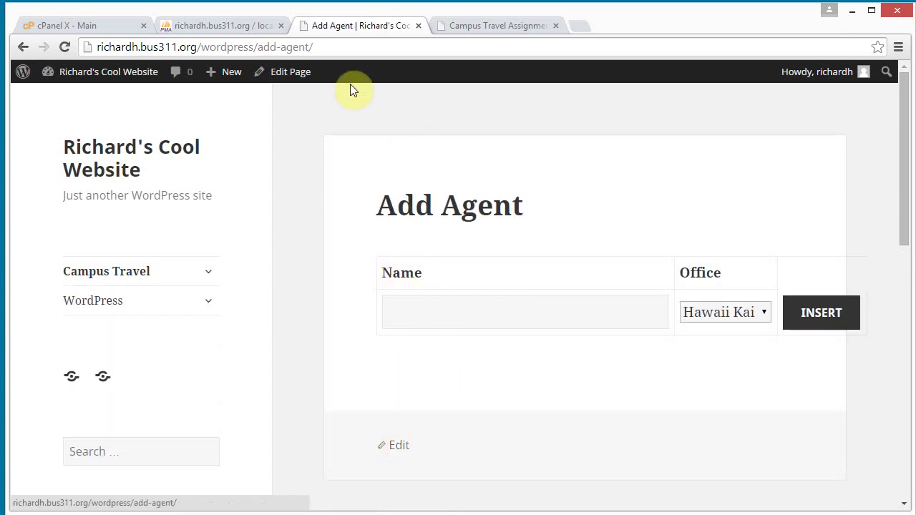
{"action": "left_click", "coordinate": [292, 73]}
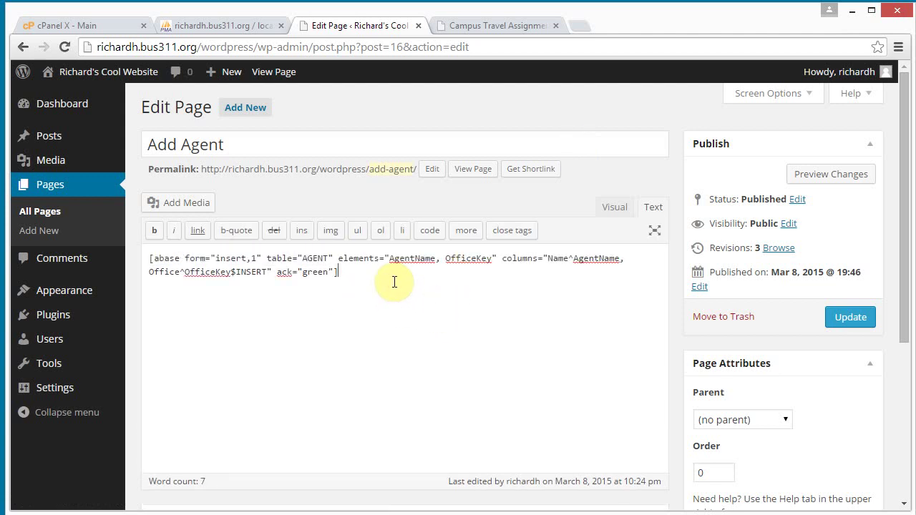
{"action": "right_click", "coordinate": [292, 301]}
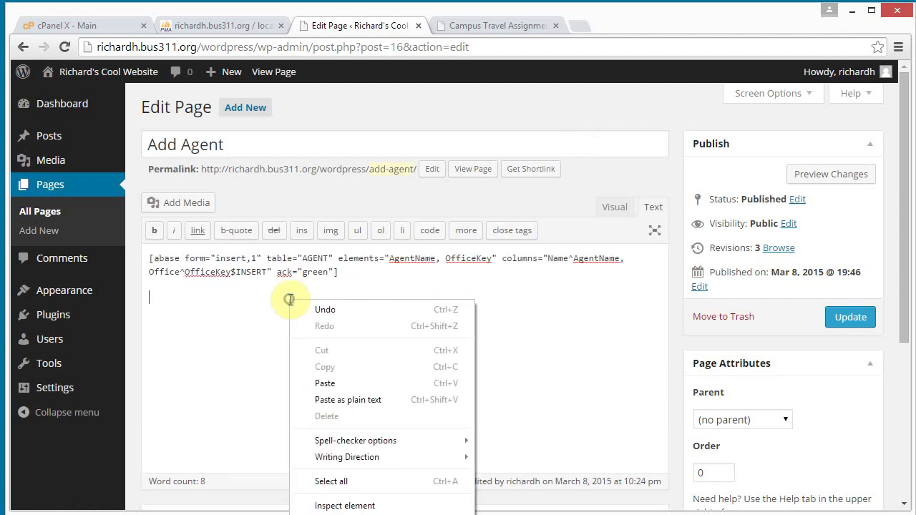
{"action": "left_click", "coordinate": [349, 383]}
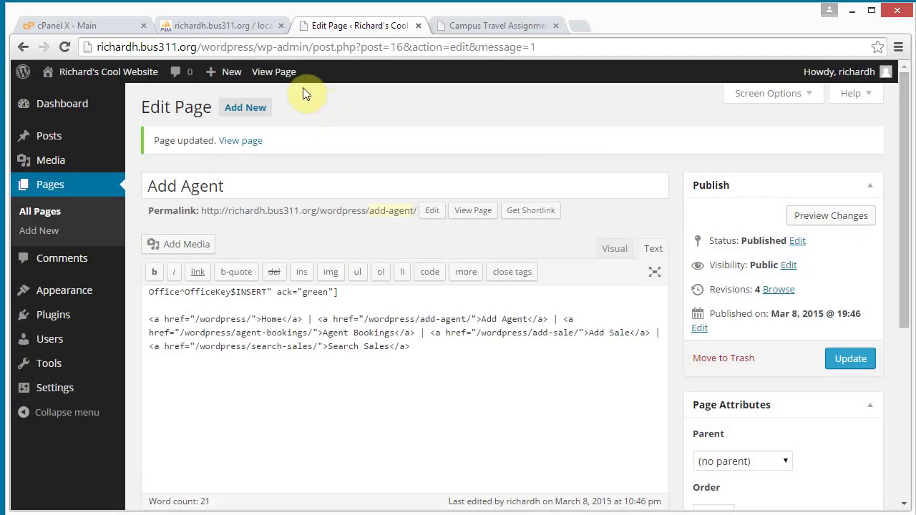
{"action": "left_click", "coordinate": [279, 73]}
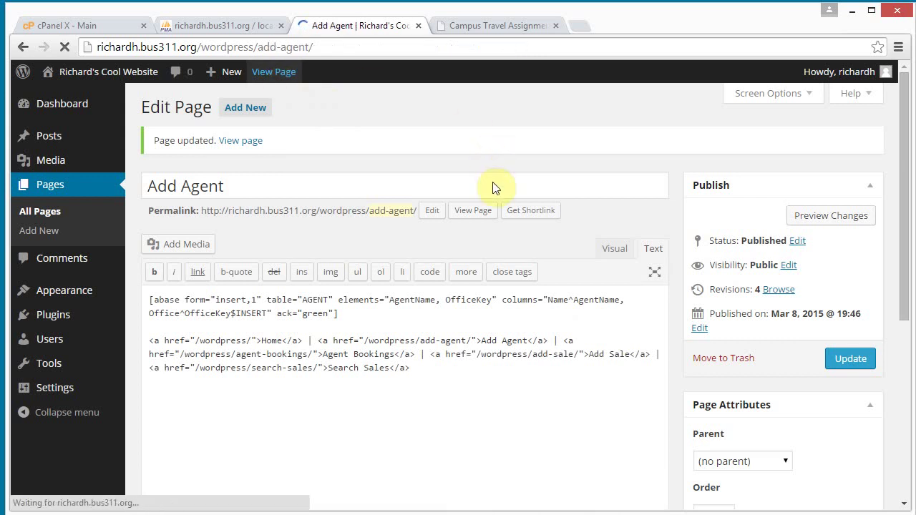
{"action": "scroll", "coordinate": [579, 300], "scroll_direction": "down", "scroll_amount": 2}
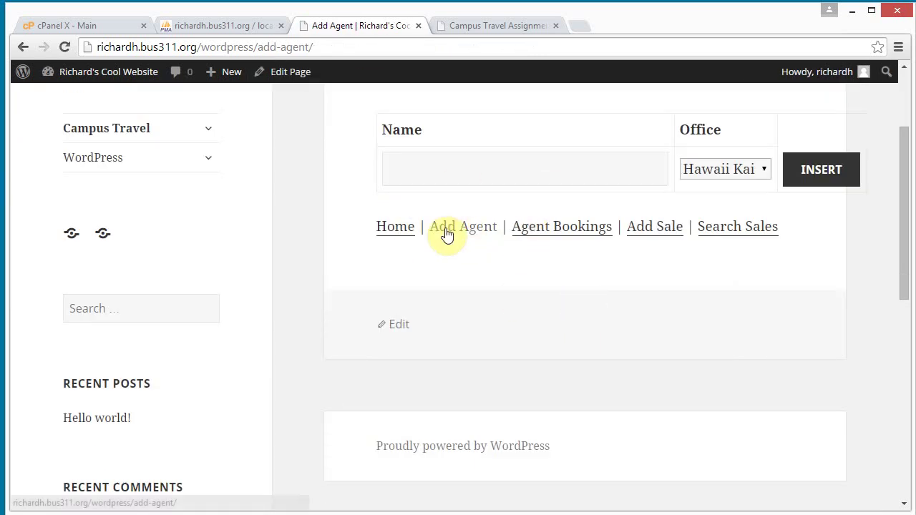
- Insert the menu HTML above the abase shortcode on the Agent Bookings page, separated by a blank line, then update and view the page
{"action": "left_click", "coordinate": [544, 227]}
{"action": "scroll", "coordinate": [608, 221], "scroll_direction": "down", "scroll_amount": 4}
{"action": "scroll", "coordinate": [612, 221], "scroll_direction": "up", "scroll_amount": 4}
{"action": "scroll", "coordinate": [609, 221], "scroll_direction": "down", "scroll_amount": 4}
{"action": "left_click_drag", "start_coordinate": [905, 215], "coordinate": [909, 93]}
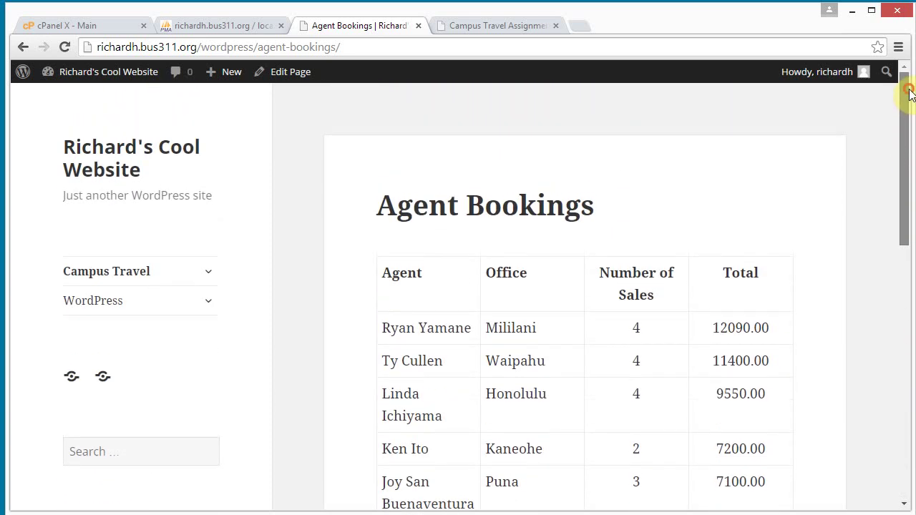
{"action": "left_click", "coordinate": [301, 69]}
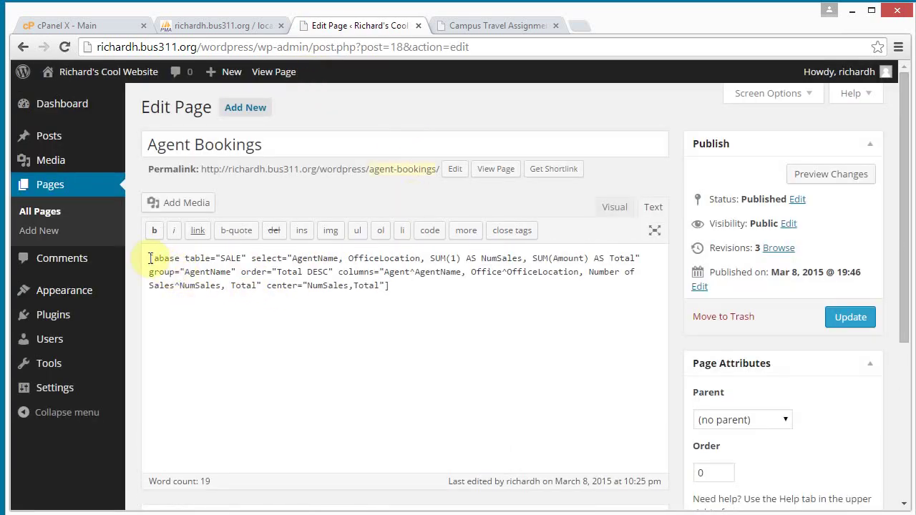
{"action": "key", "text": "Return"}
{"action": "key", "text": "Return"}
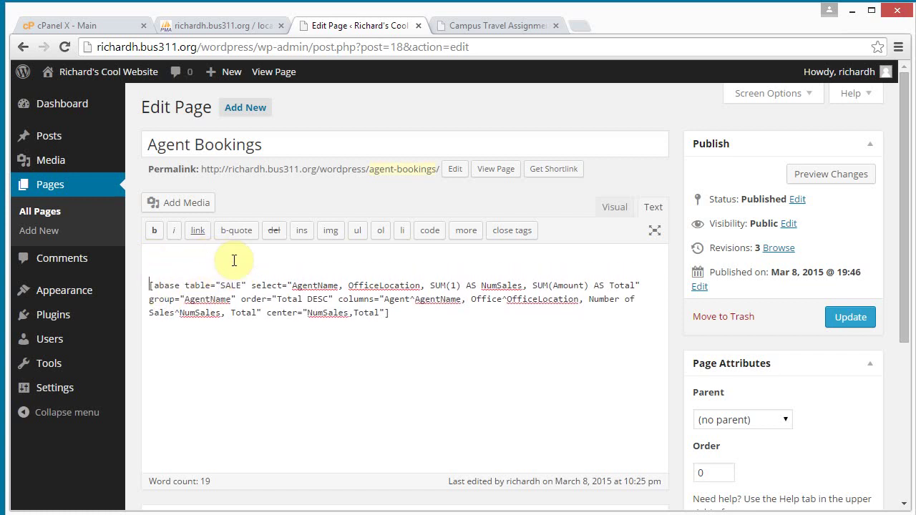
{"action": "right_click", "coordinate": [206, 254]}
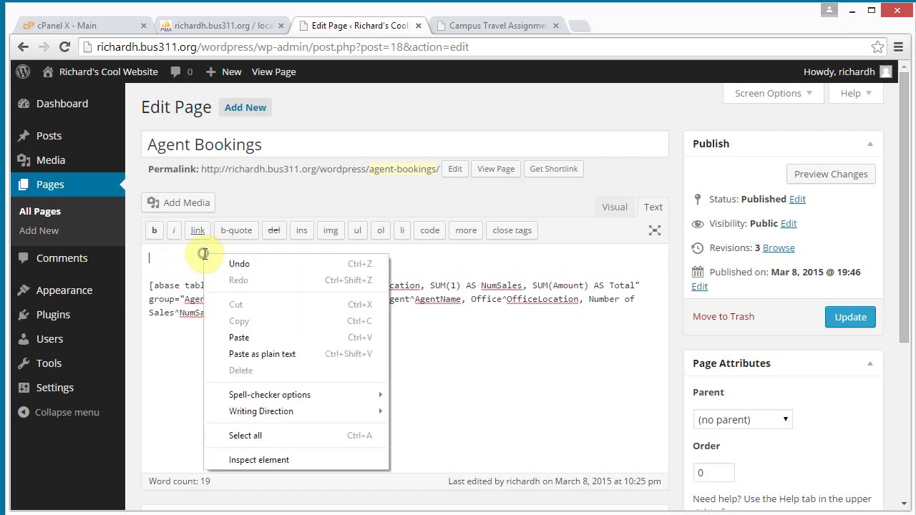
{"action": "left_click", "coordinate": [260, 353]}
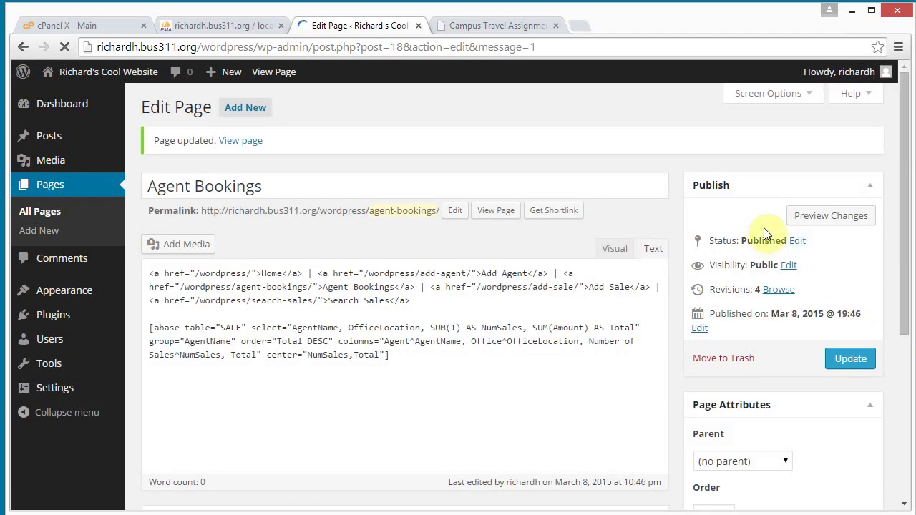
{"action": "left_click", "coordinate": [275, 75]}
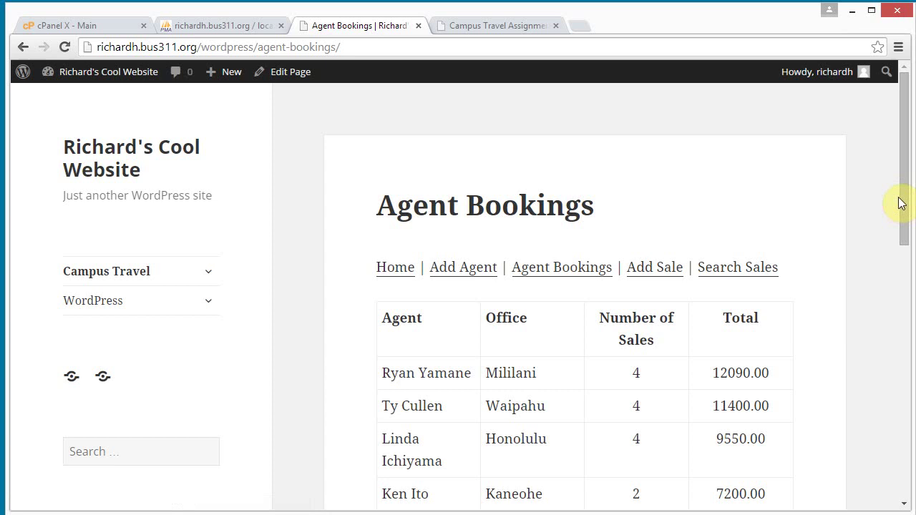
{"action": "mouse_move", "coordinate": [901, 199]}
{"action": "left_mouse_down"}
{"action": "mouse_move", "coordinate": [906, 372]}
{"action": "mouse_move", "coordinate": [905, 185]}
{"action": "left_mouse_up"}
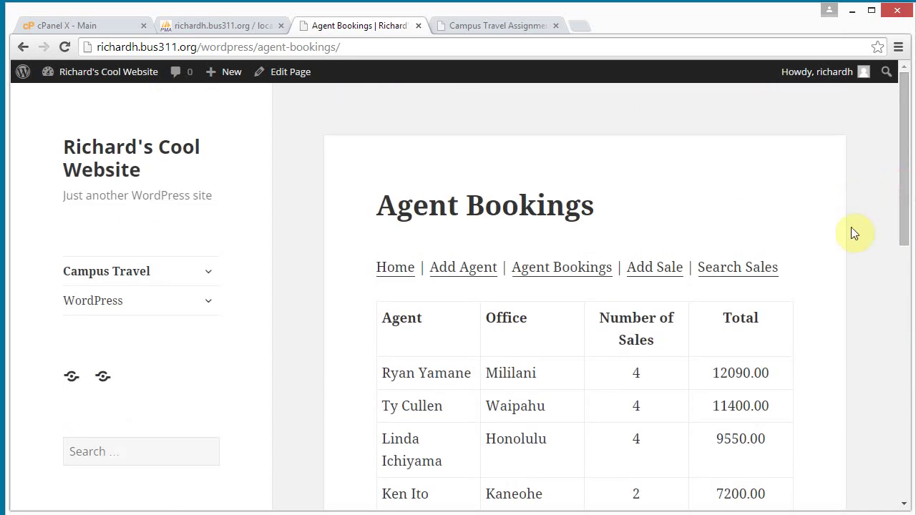
- Insert the menu HTML above the abase shortcode on the Add Sale page, then update and view the page
{"action": "left_click", "coordinate": [644, 272]}
{"action": "left_click", "coordinate": [287, 72]}
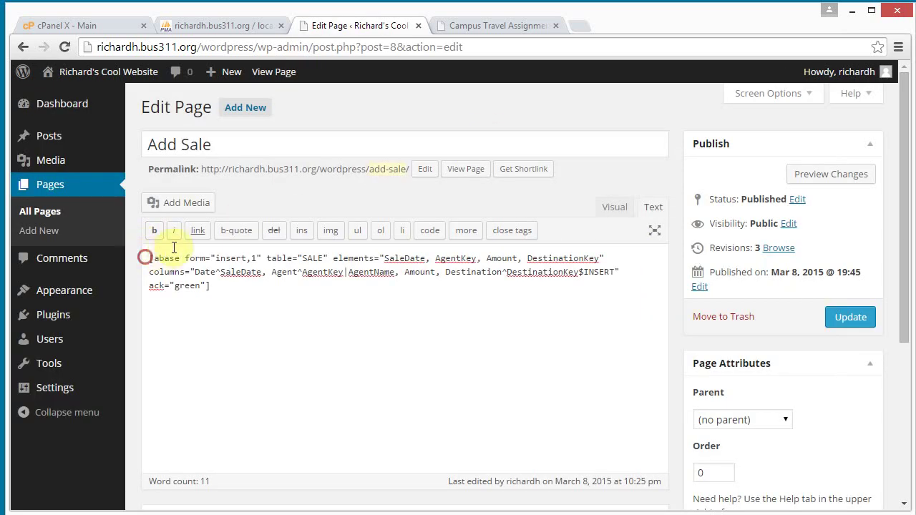
{"action": "left_click", "coordinate": [237, 351]}
{"action": "left_click", "coordinate": [850, 317]}
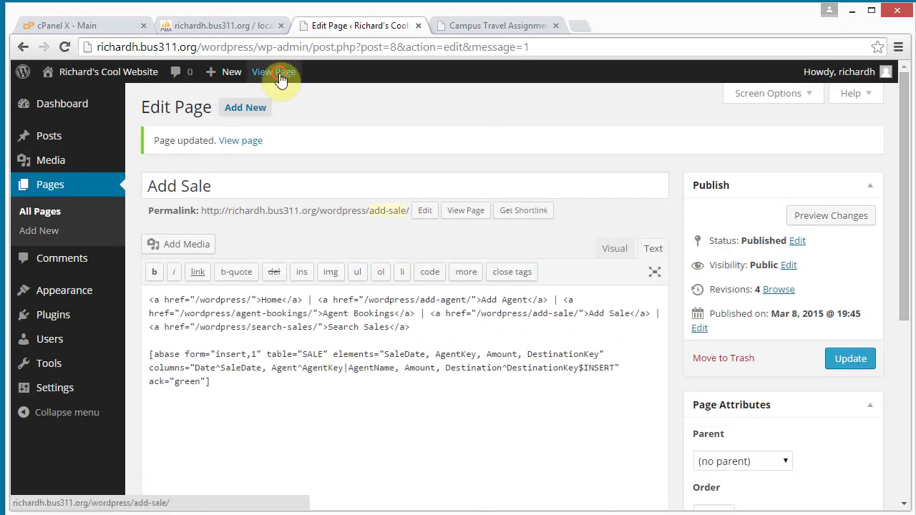
{"action": "left_click", "coordinate": [273, 72]}
- Insert the menu HTML above the search form's abase shortcode on the Search Sales page, then update and view the page
{"action": "left_click", "coordinate": [757, 270]}
{"action": "left_click", "coordinate": [286, 71]}
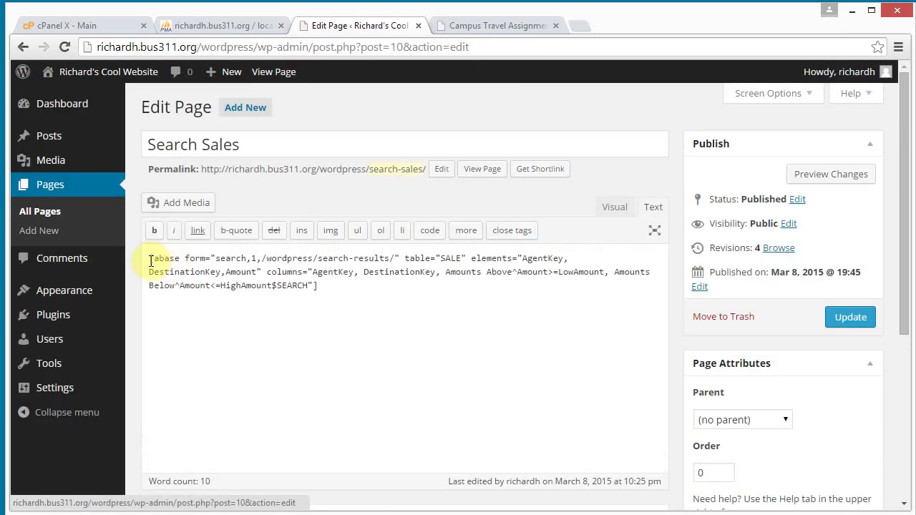
{"action": "left_click", "coordinate": [150, 259]}
{"action": "key", "text": "Return"}
{"action": "key", "text": "Return"}
{"action": "key", "text": "Up"}
{"action": "key", "text": "Up"}
{"action": "type", "text": "<a href=\"/wordpress/\">Home</a> | <a href=\"/wordpress/add-agent/\">Add Agent</a> | <a href=\"/wordpress/agent-bookings/\">Agent Bookings</a> | <a href=\"/wordpress/add-sale/\">Add Sale</a> | <a href=\"/wordpress/search-sales/\">Search Sales</a>"}
{"action": "left_click", "coordinate": [850, 317]}
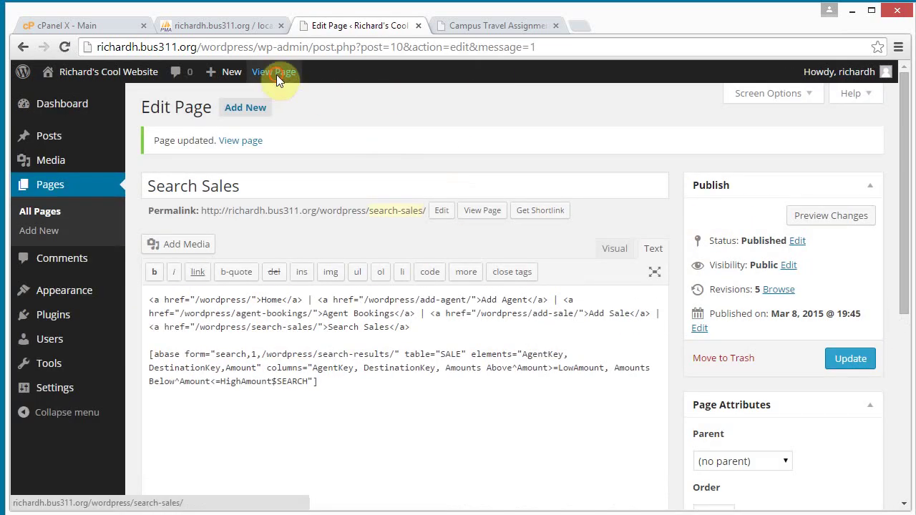
{"action": "left_click", "coordinate": [273, 71]}
- Run a sales search for one agent to open the Search Results page
{"action": "scroll", "coordinate": [565, 290], "scroll_direction": "up", "scroll_amount": 2}
{"action": "left_click", "coordinate": [465, 307]}
{"action": "left_click", "coordinate": [489, 348]}
{"action": "left_click", "coordinate": [858, 308]}
- Insert the menu HTML above the abase shortcode on the Search Results page, then update and view the page
{"action": "left_click", "coordinate": [290, 72]}
{"action": "left_click", "coordinate": [150, 257]}
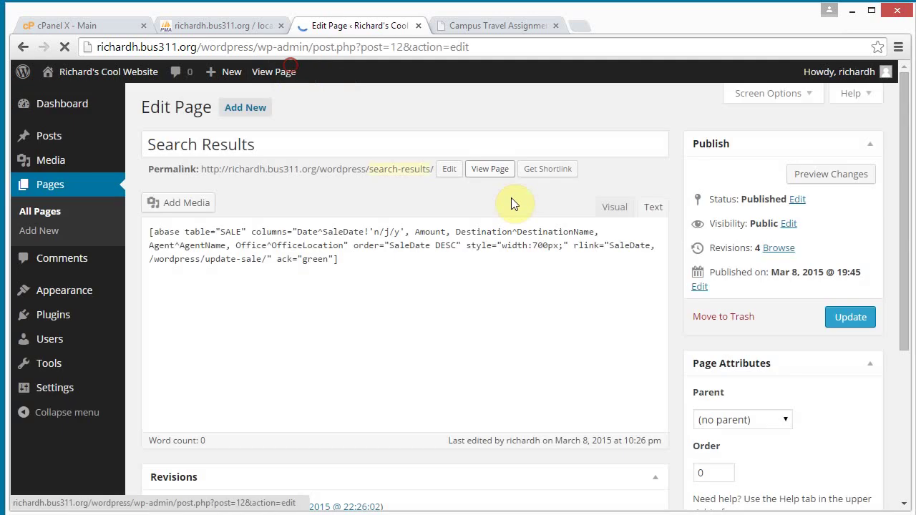
{"action": "key", "text": "Return"}
{"action": "key", "text": "Return"}
{"action": "right_click", "coordinate": [267, 252]}
{"action": "left_click", "coordinate": [272, 351]}
{"action": "left_click", "coordinate": [849, 317]}
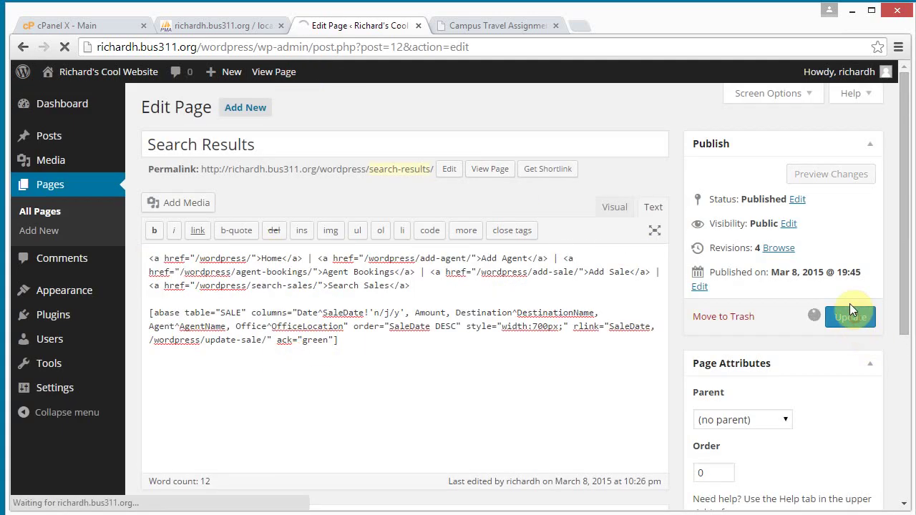
{"action": "left_click", "coordinate": [274, 71]}
- Open a sale from the search results and insert the menu HTML at the start of the Update Sale page, then update and view it
{"action": "scroll", "coordinate": [501, 301], "scroll_direction": "down", "scroll_amount": 1}
{"action": "left_click", "coordinate": [399, 279]}
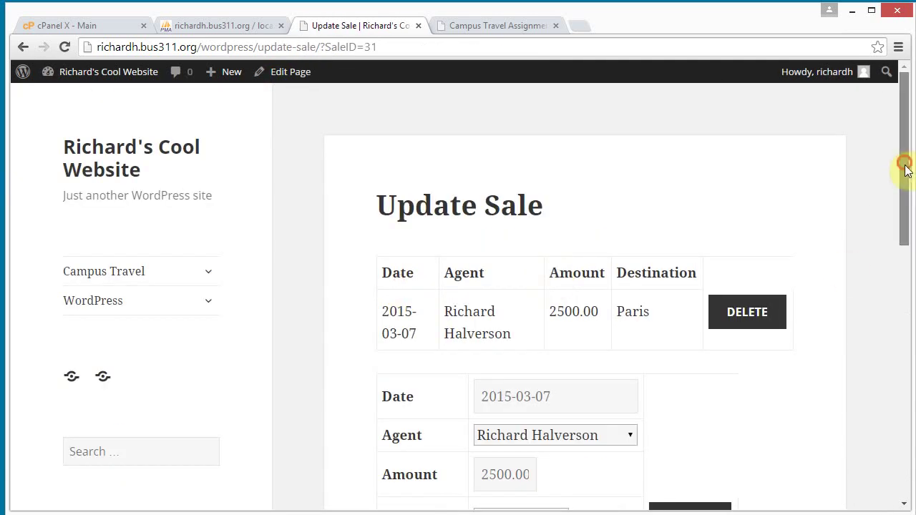
{"action": "left_click", "coordinate": [286, 73]}
{"action": "left_click", "coordinate": [148, 260]}
{"action": "key", "text": "Return"}
{"action": "key", "text": "Return"}
{"action": "type", "text": "<a href=\"/wordpress/\">Home</a> | <a href=\"/wordpress/add-agent/\">Add Agent</a> | <a href=\"/wordpress/agent-bookings/\">Agent Bookings</a> | <a href=\"/wordpress/add-sale/\">Add Sale</a> | <a href=\"/wordpress/search-sales/\">Search Sales</a>"}
{"action": "left_click", "coordinate": [829, 317]}
{"action": "left_click", "coordinate": [286, 72]}
- Search sales by another agent and open the resulting sale to check the menu on the Search Results and Update Sale pages
{"action": "left_click", "coordinate": [208, 271]}
{"action": "left_click", "coordinate": [145, 385]}
{"action": "left_click", "coordinate": [462, 379]}
{"action": "left_click", "coordinate": [496, 419]}
{"action": "left_click", "coordinate": [849, 385]}
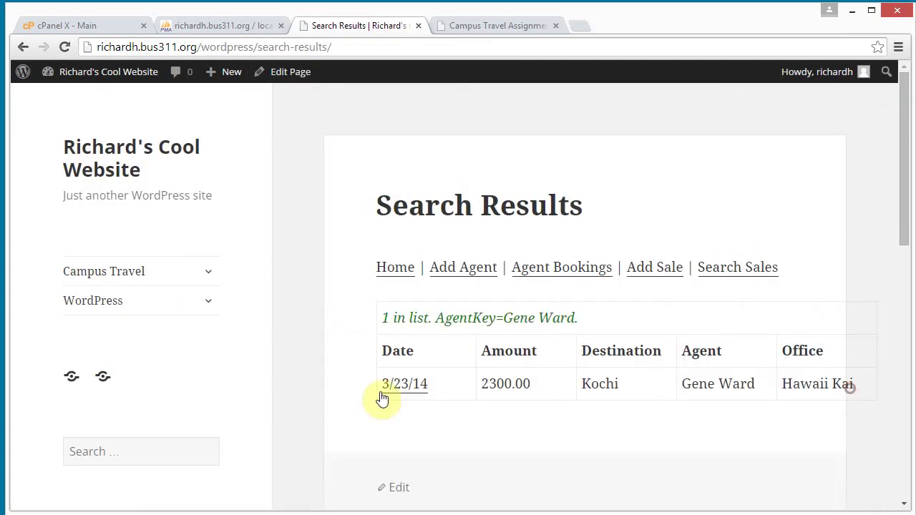
{"action": "left_click", "coordinate": [383, 398]}
{"action": "left_click_drag", "start_coordinate": [902, 194], "coordinate": [905, 222]}
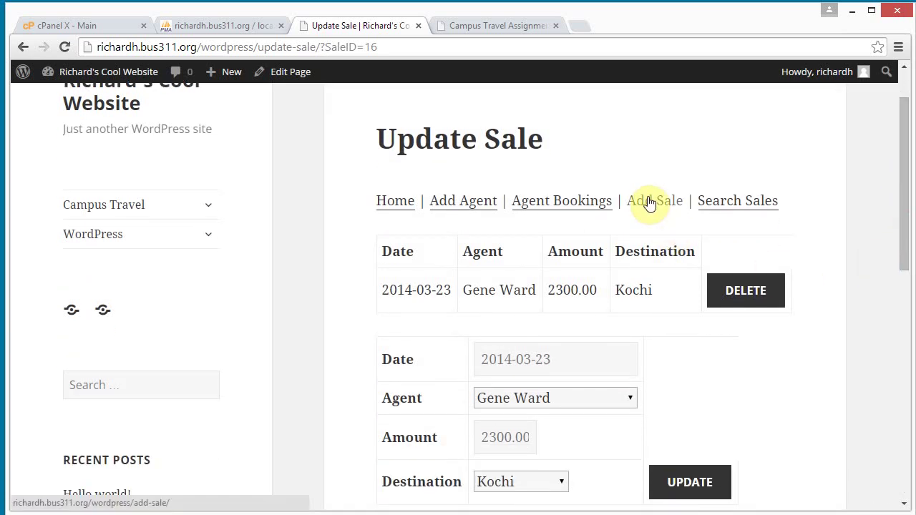
{"action": "scroll", "coordinate": [649, 200], "scroll_direction": "up", "scroll_amount": 1}
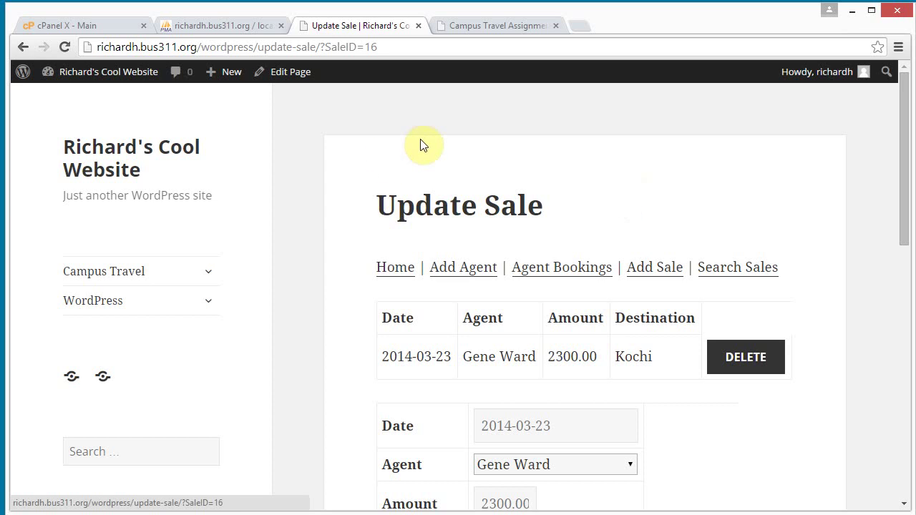
- Switch to the Campus Travel assignment and read Step 18, examining its example menus for the Add Sale, home and Add Agent pages
{"action": "left_click", "coordinate": [440, 27]}
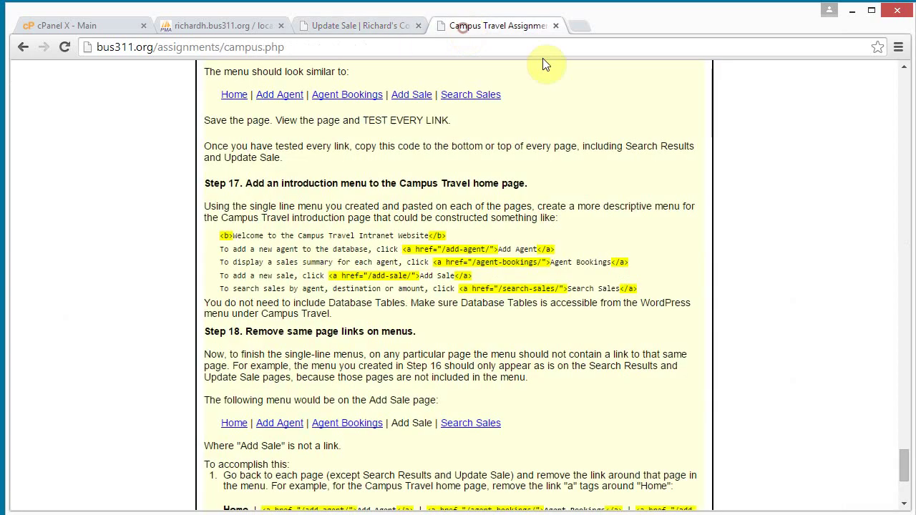
{"action": "left_click", "coordinate": [903, 466]}
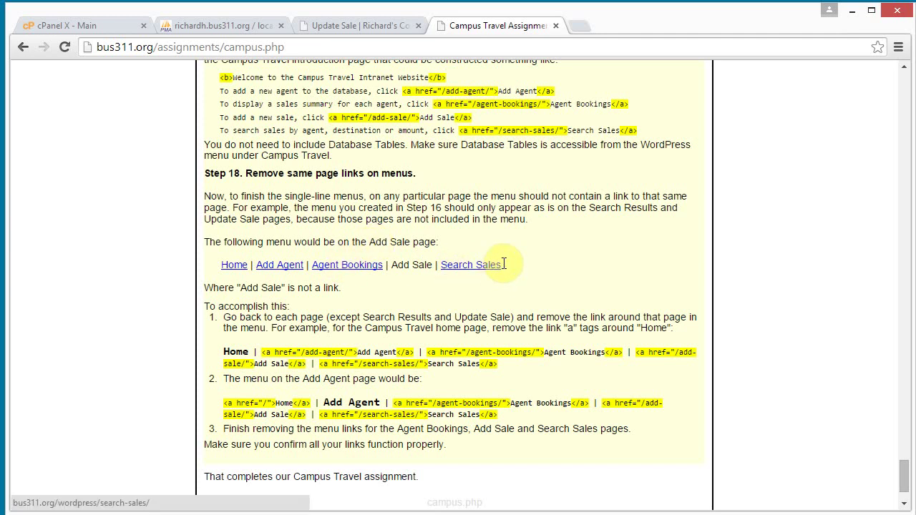
{"action": "left_click_drag", "start_coordinate": [503, 263], "coordinate": [433, 264]}
{"action": "left_click_drag", "start_coordinate": [336, 272], "coordinate": [231, 274]}
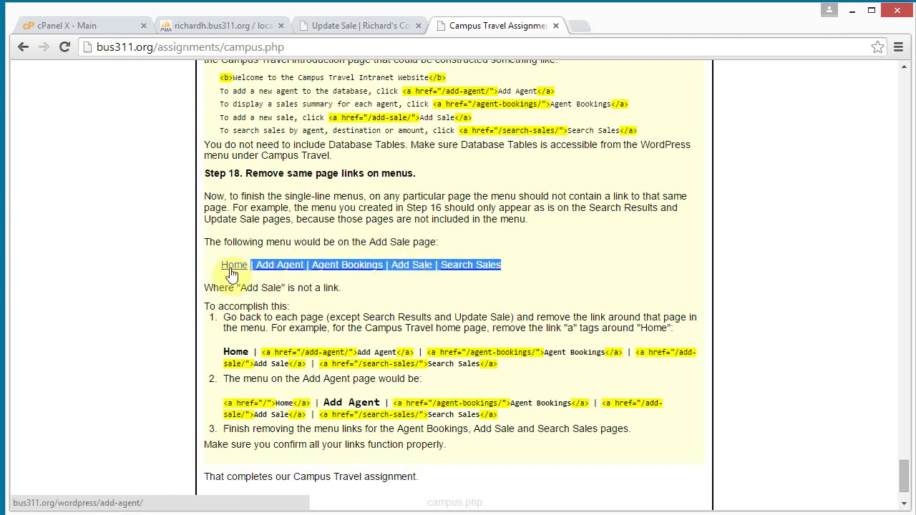
{"action": "left_click", "coordinate": [412, 271]}
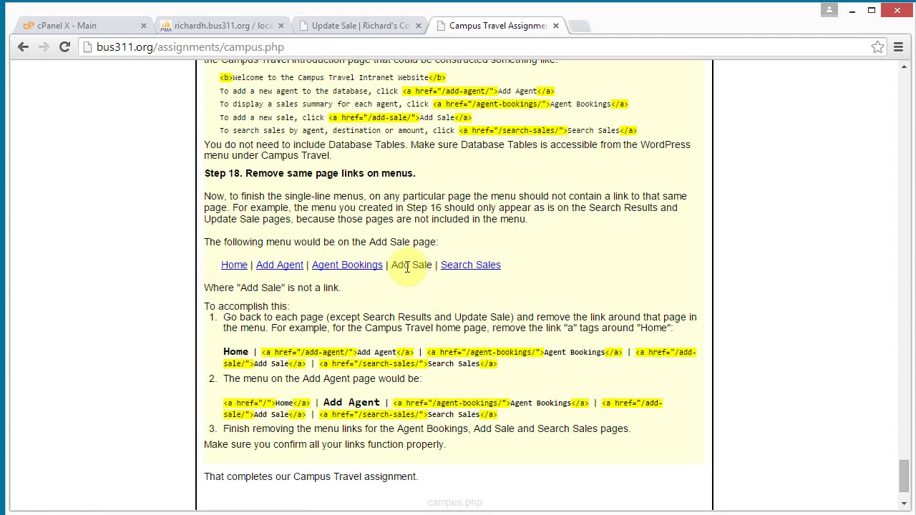
{"action": "scroll", "coordinate": [523, 276], "scroll_direction": "down", "scroll_amount": 1}
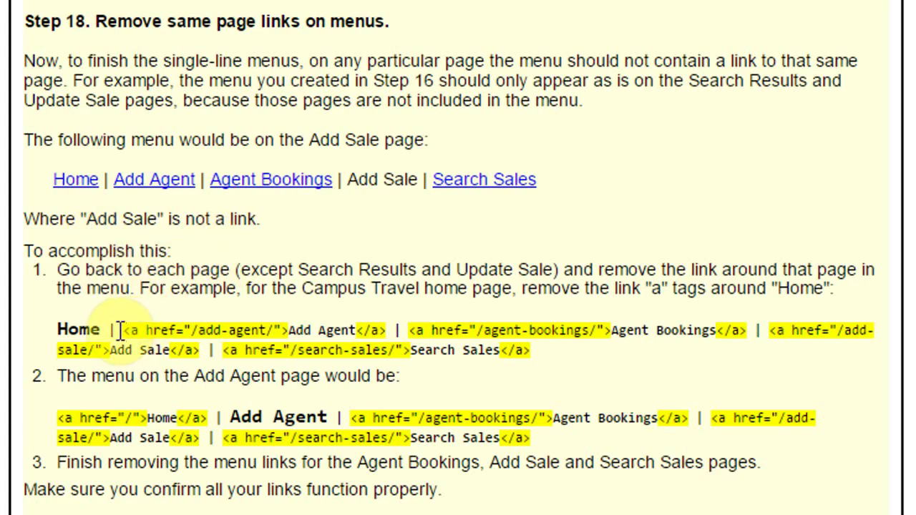
{"action": "left_click_drag", "start_coordinate": [105, 329], "coordinate": [41, 327]}
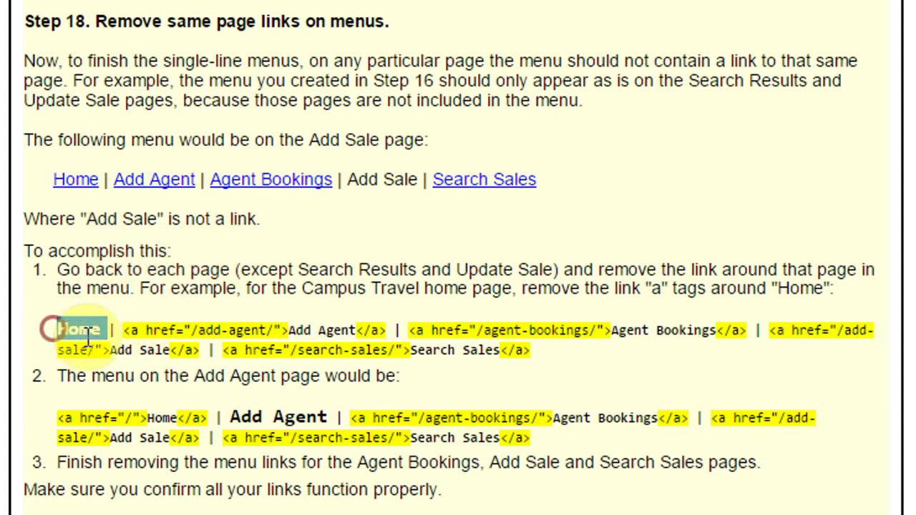
{"action": "left_click", "coordinate": [142, 294]}
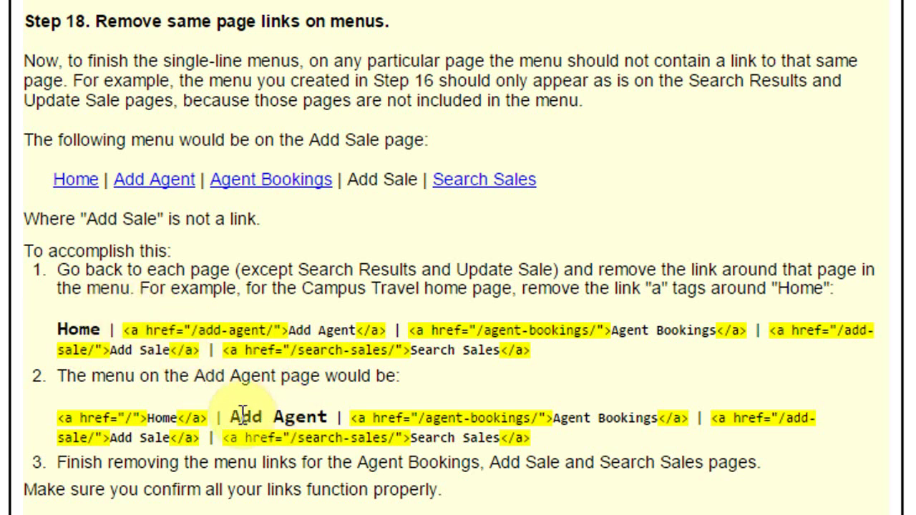
{"action": "left_click", "coordinate": [200, 383]}
{"action": "left_click_drag", "start_coordinate": [266, 384], "coordinate": [272, 393]}
{"action": "left_click", "coordinate": [238, 419]}
{"action": "left_click_drag", "start_coordinate": [238, 418], "coordinate": [337, 417]}
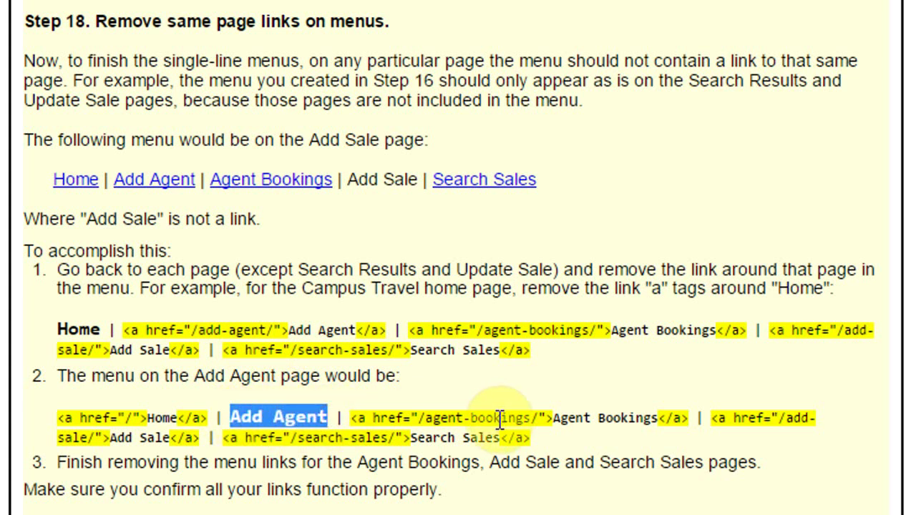
{"action": "left_click", "coordinate": [458, 413]}
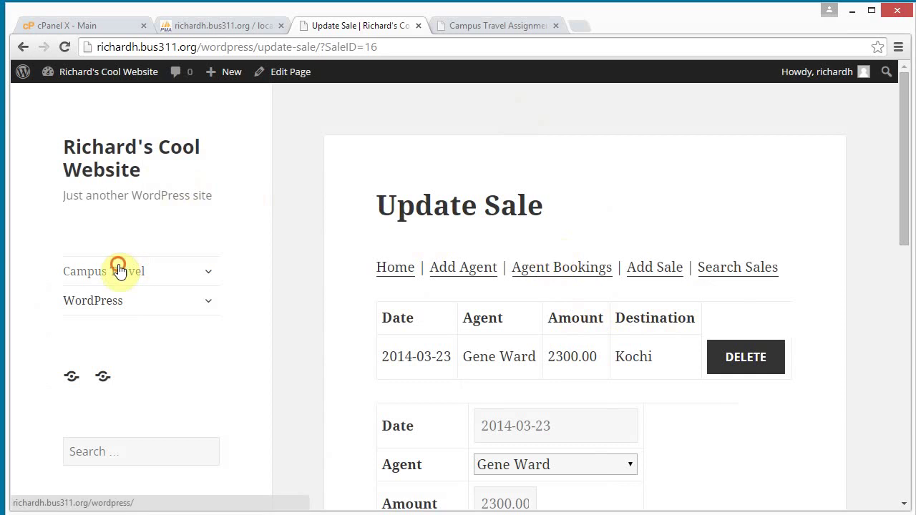
- Edit the Campus Travel home page to remove the link tags around Home in the single-line menu, then update and view it
{"action": "left_click", "coordinate": [118, 270]}
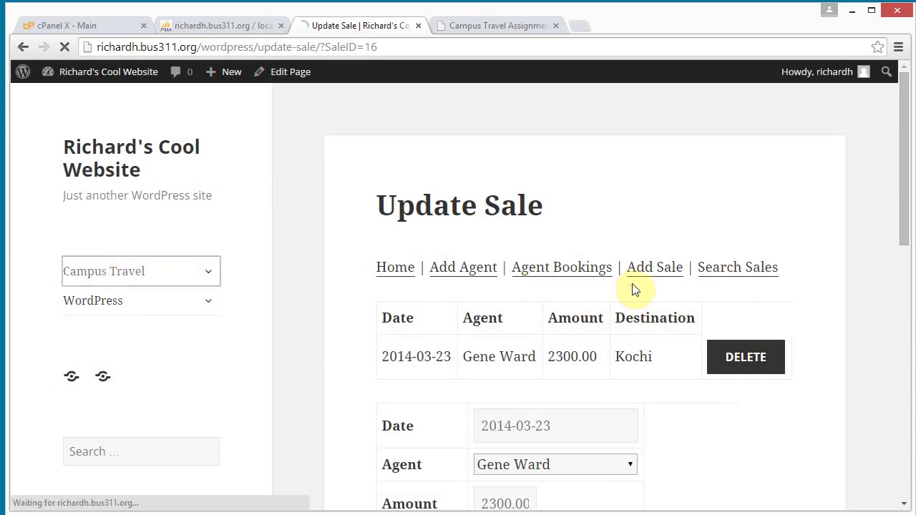
{"action": "left_click_drag", "start_coordinate": [903, 153], "coordinate": [904, 273]}
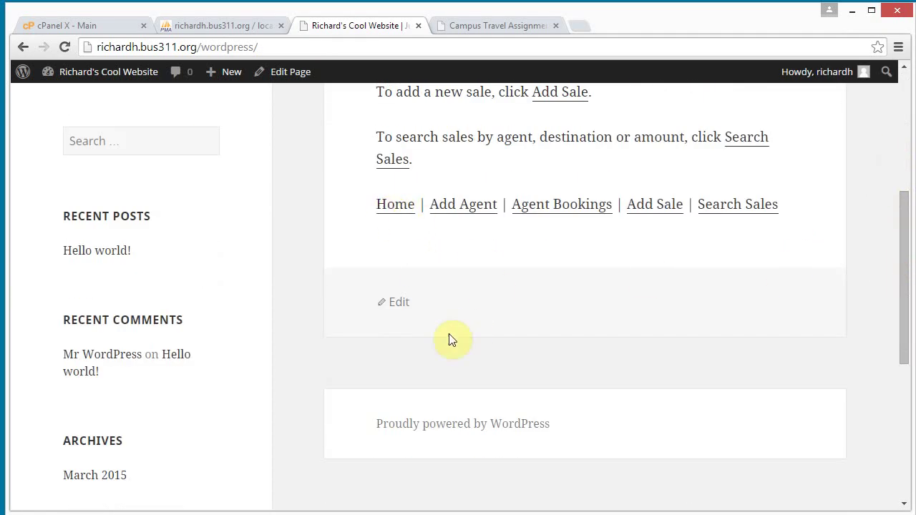
{"action": "left_click", "coordinate": [399, 304]}
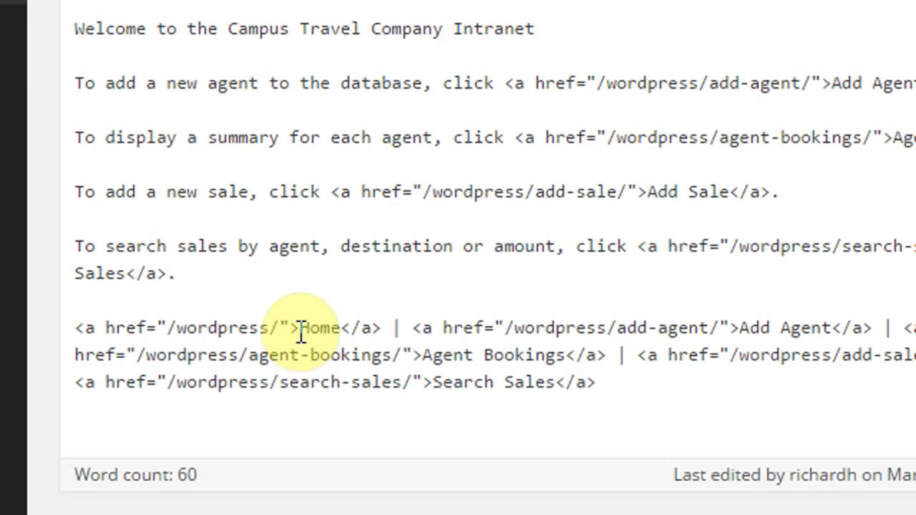
{"action": "left_click_drag", "start_coordinate": [298, 329], "coordinate": [68, 333]}
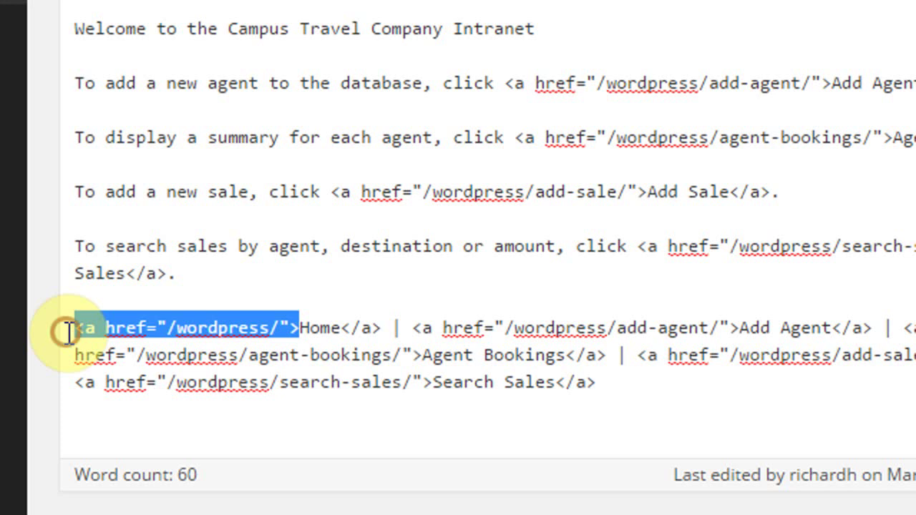
{"action": "key", "text": "Delete"}
{"action": "left_click_drag", "start_coordinate": [119, 327], "coordinate": [156, 327]}
{"action": "key", "text": "Delete"}
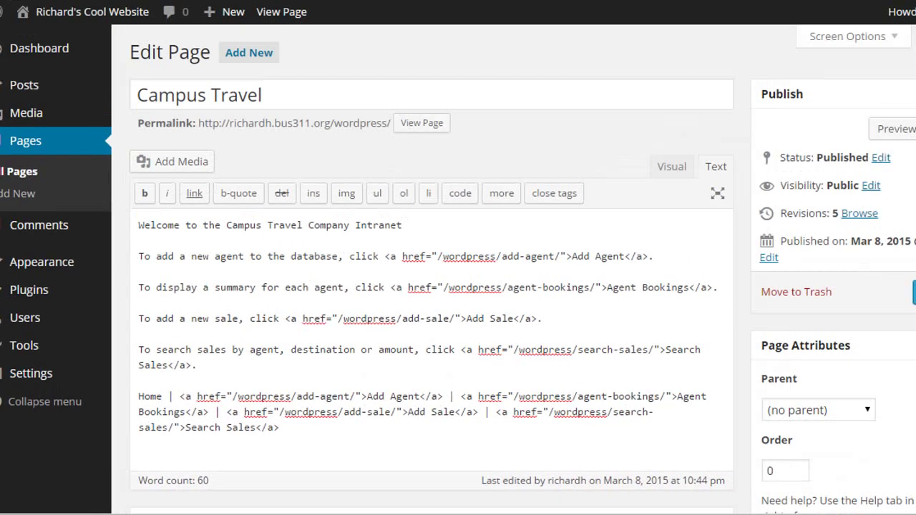
{"action": "left_click", "coordinate": [914, 293]}
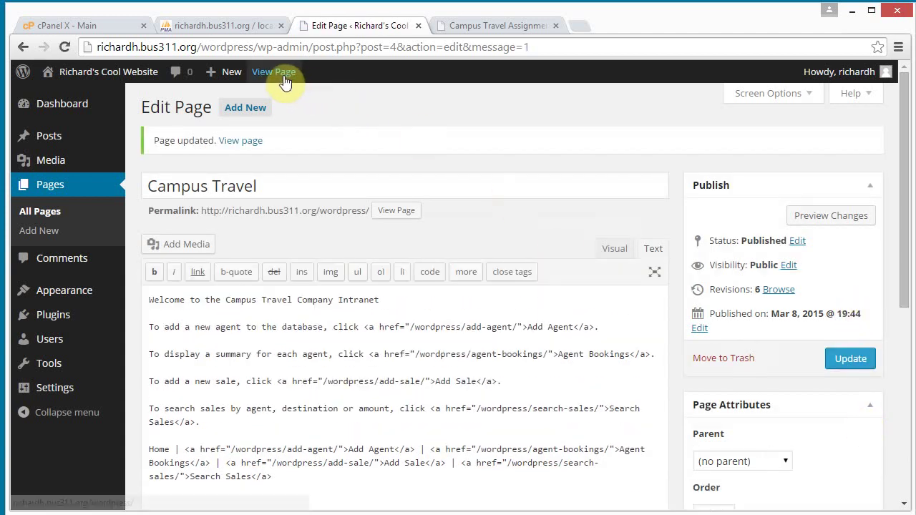
{"action": "left_click", "coordinate": [284, 80]}
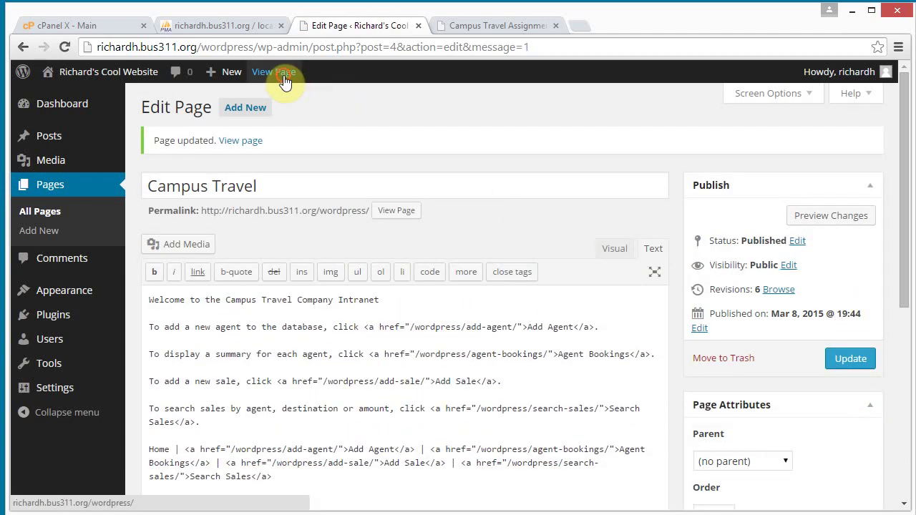
{"action": "scroll", "coordinate": [573, 343], "scroll_direction": "down", "scroll_amount": 5}
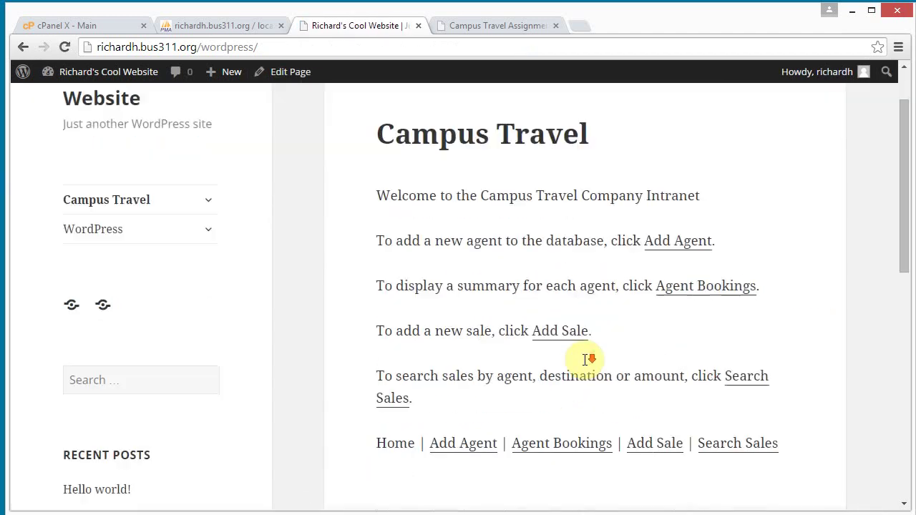
- Remove the link tags around Add Agent in the Add Agent page's menu, then update and view the page
{"action": "left_click", "coordinate": [464, 312]}
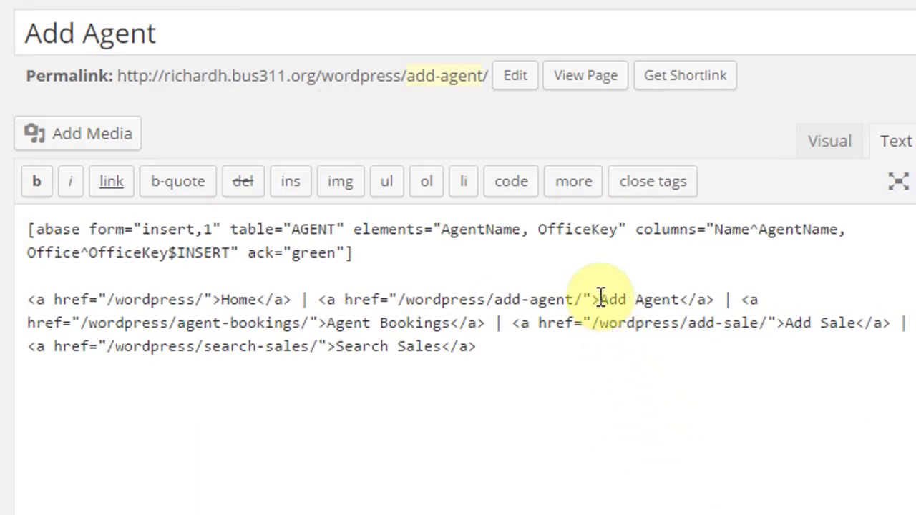
{"action": "left_click_drag", "start_coordinate": [596, 300], "coordinate": [323, 307]}
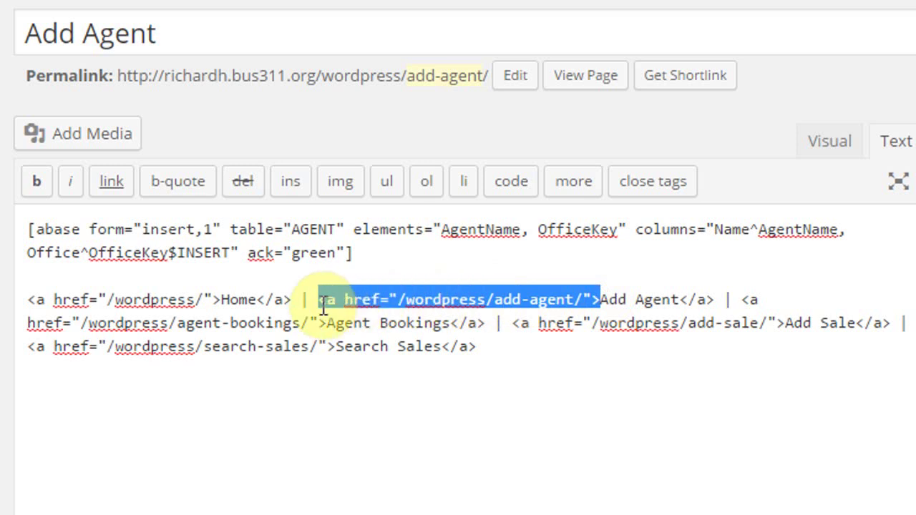
{"action": "key", "text": "Delete"}
{"action": "left_click_drag", "start_coordinate": [398, 297], "coordinate": [428, 299]}
{"action": "key", "text": "Delete"}
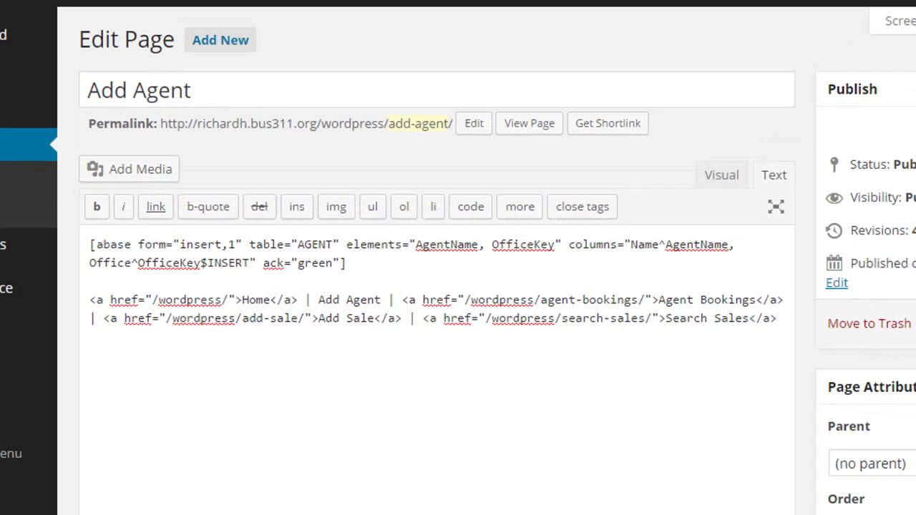
{"action": "left_click", "coordinate": [837, 317]}
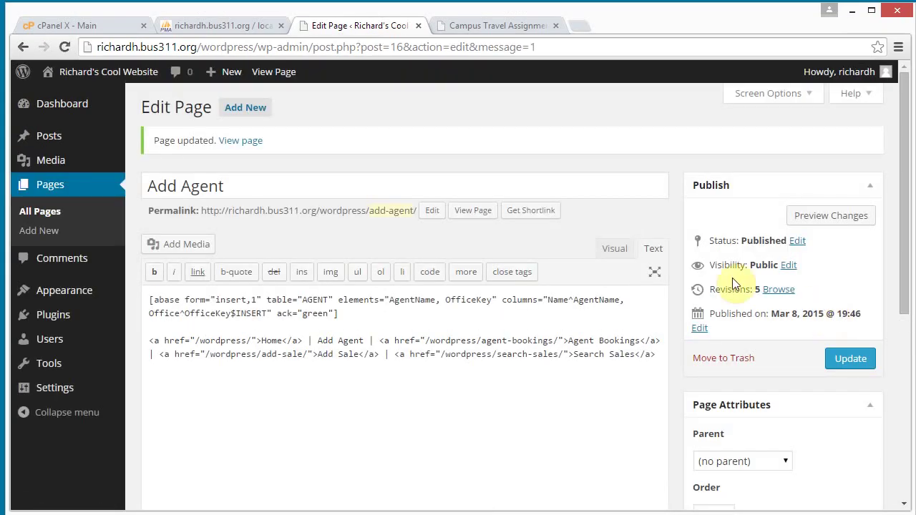
{"action": "left_click", "coordinate": [282, 74]}
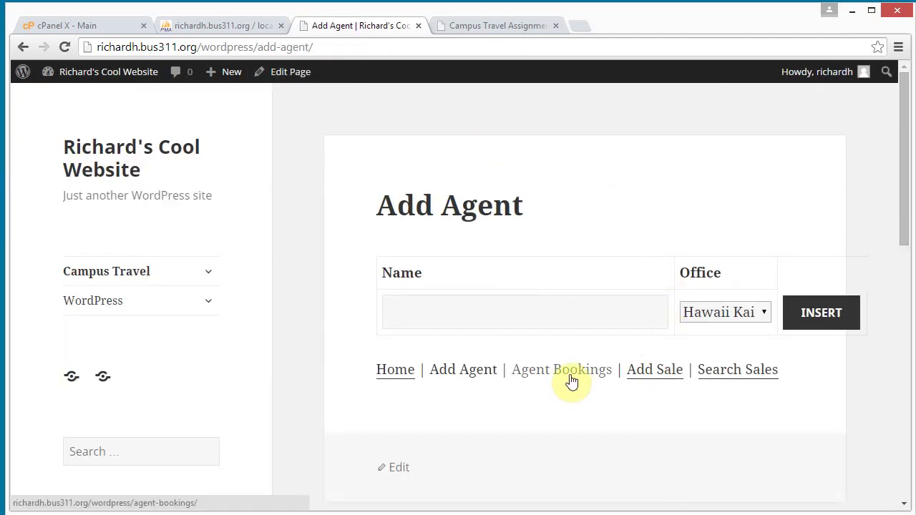
- Edit the Agent Bookings page to remove the link tags around Agent Bookings in its menu, then update and view it
{"action": "left_click", "coordinate": [570, 378]}
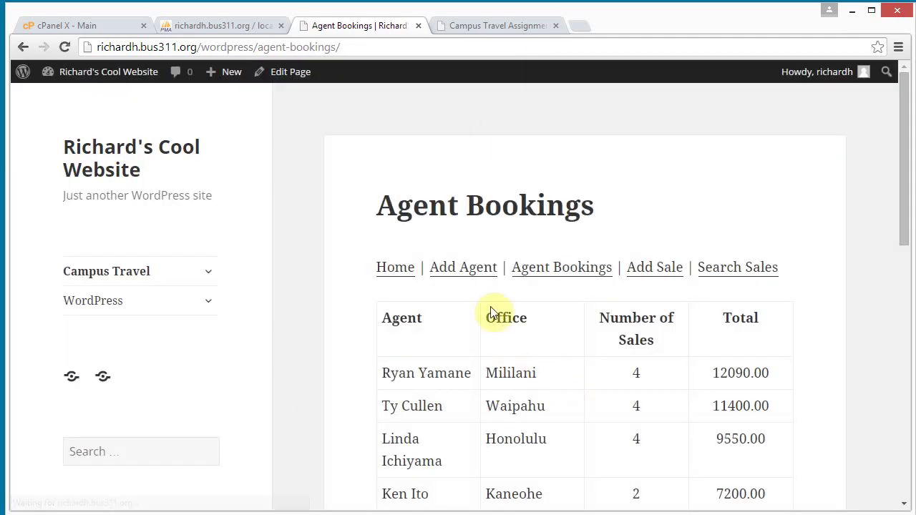
{"action": "left_click", "coordinate": [287, 75]}
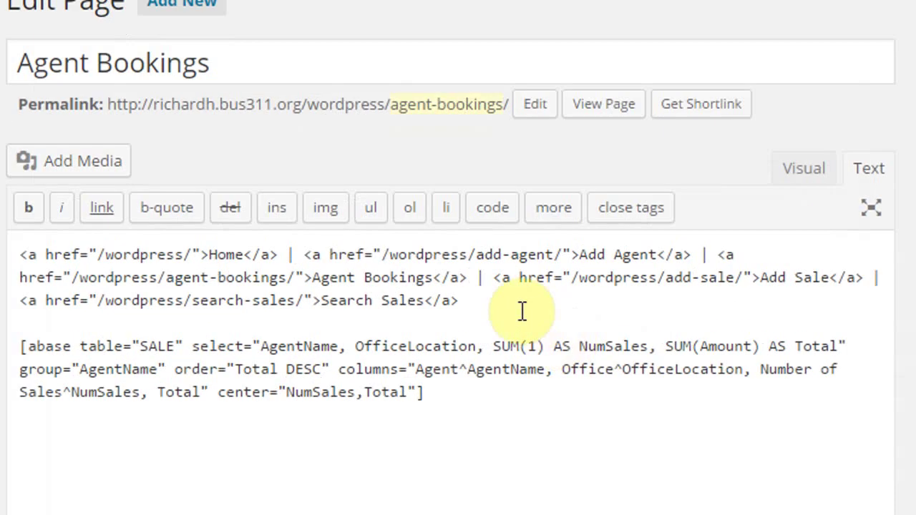
{"action": "left_click_drag", "start_coordinate": [310, 278], "coordinate": [722, 255]}
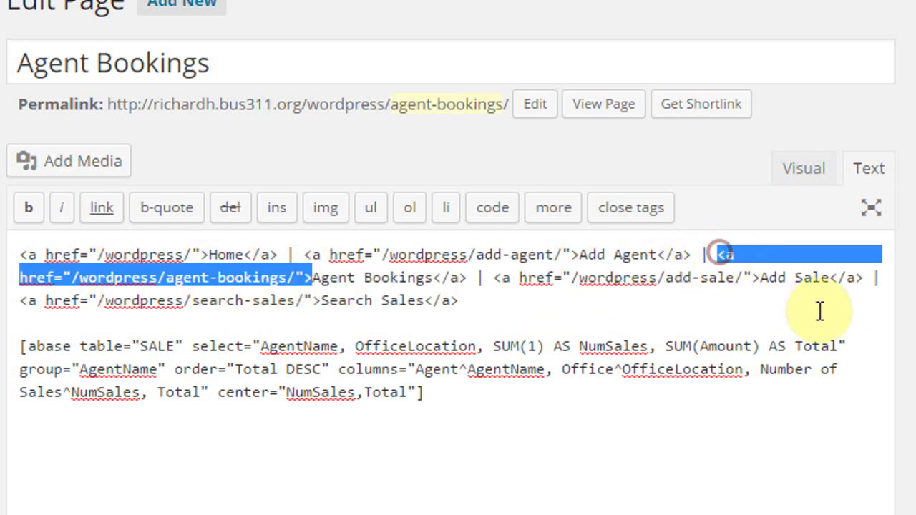
{"action": "key", "text": "BackSpace"}
{"action": "left_click_drag", "start_coordinate": [839, 256], "coordinate": [879, 256]}
{"action": "key", "text": "BackSpace"}
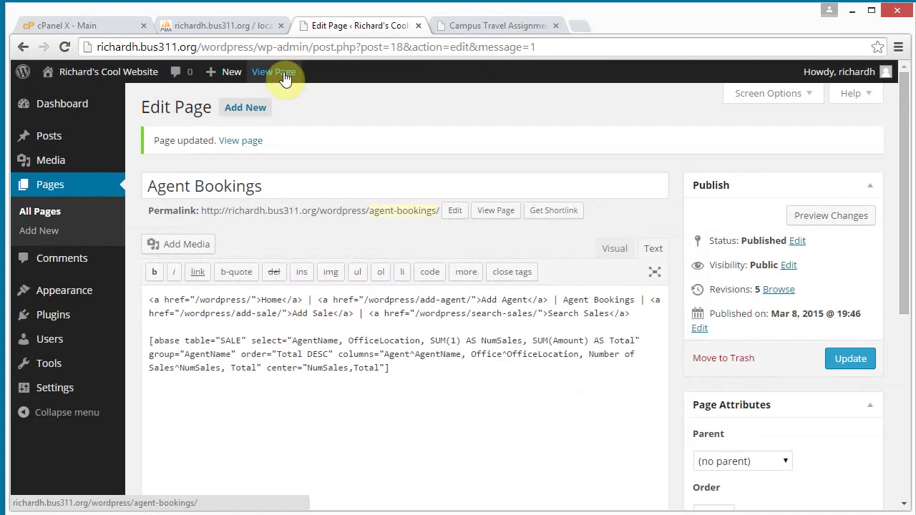
{"action": "left_click", "coordinate": [274, 71]}
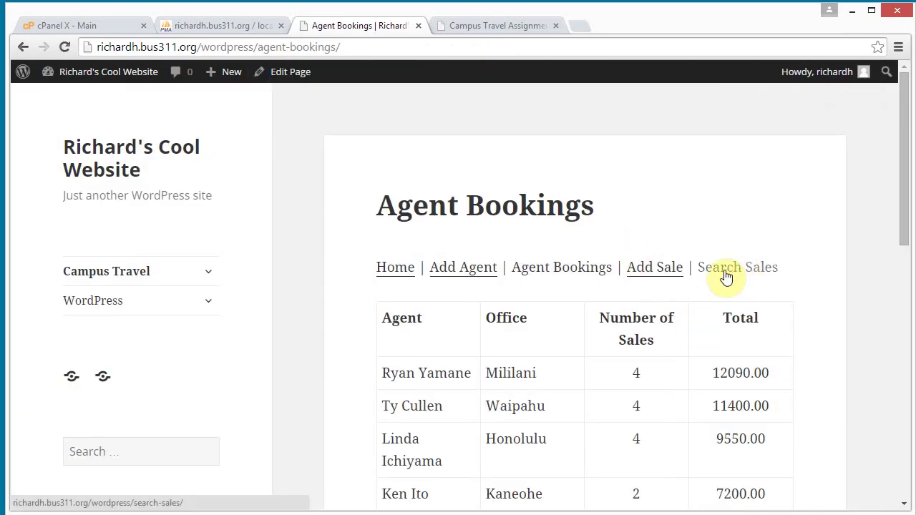
- Edit the Add Sale page to remove the link tags around Add Sale in its menu, then update and view it
{"action": "left_click", "coordinate": [657, 274]}
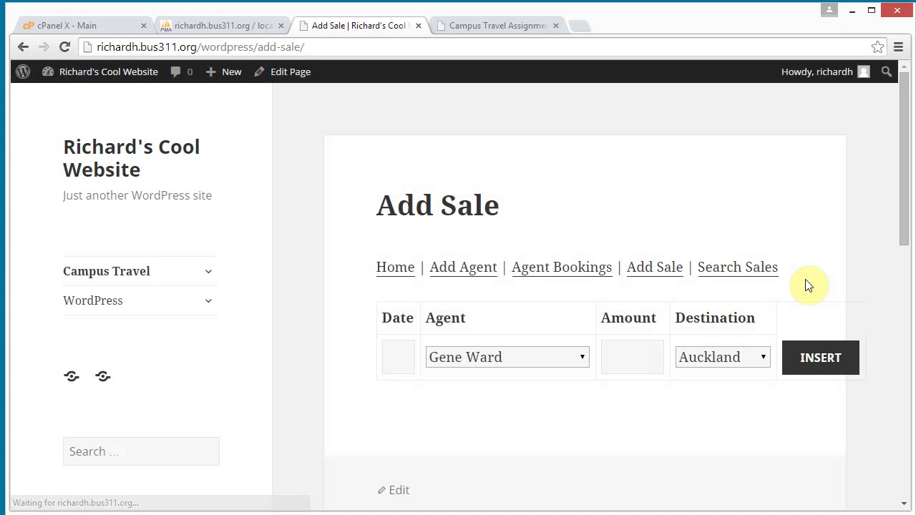
{"action": "left_click", "coordinate": [293, 72]}
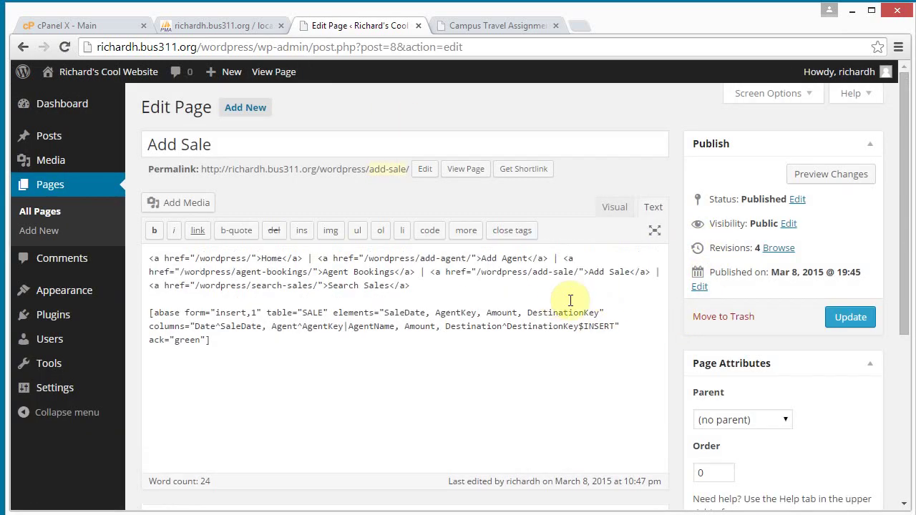
{"action": "left_click_drag", "start_coordinate": [588, 271], "coordinate": [430, 273]}
{"action": "key", "text": "BackSpace"}
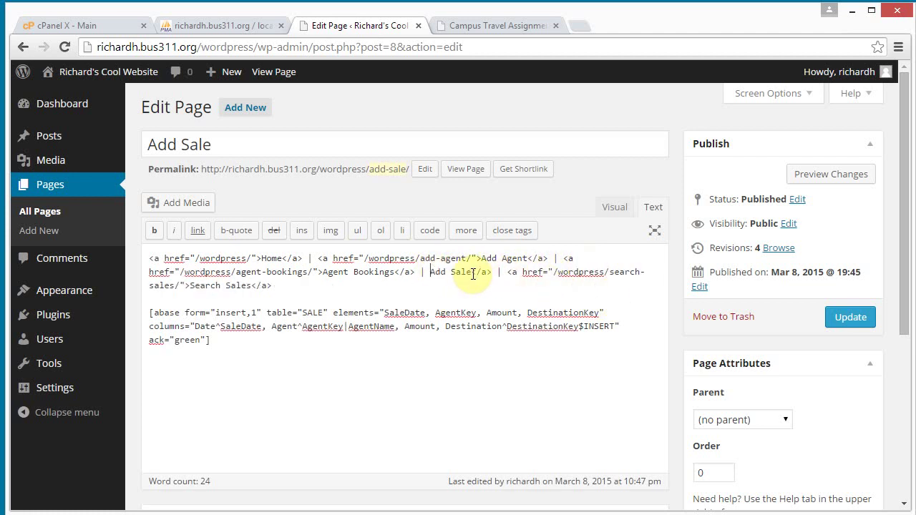
{"action": "key", "text": "BackSpace"}
{"action": "left_click", "coordinate": [855, 317]}
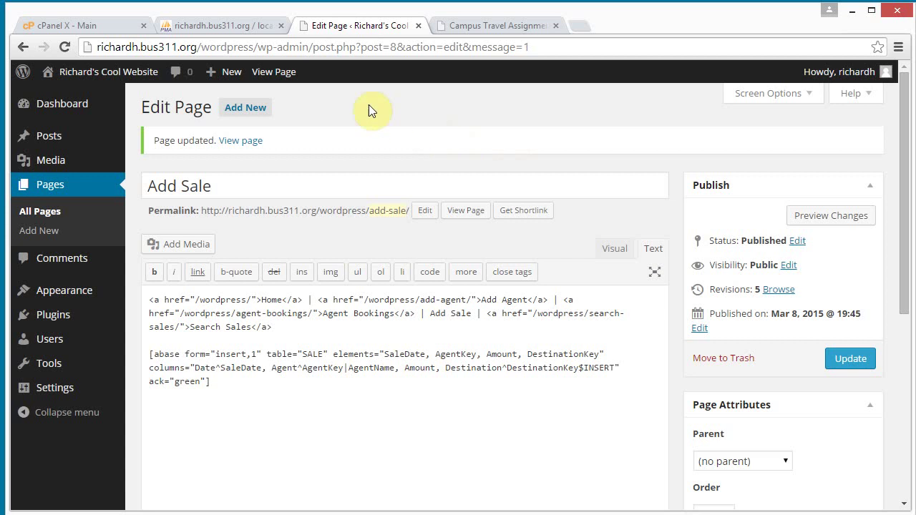
{"action": "left_click", "coordinate": [273, 75]}
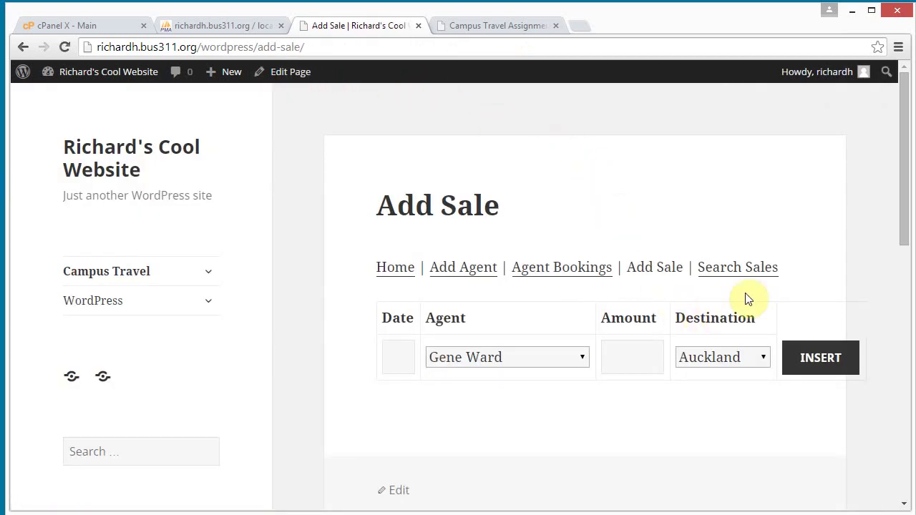
- Edit the Search Sales page to remove the link tags around Search Sales in its menu, then update and view it
{"action": "left_click", "coordinate": [741, 270]}
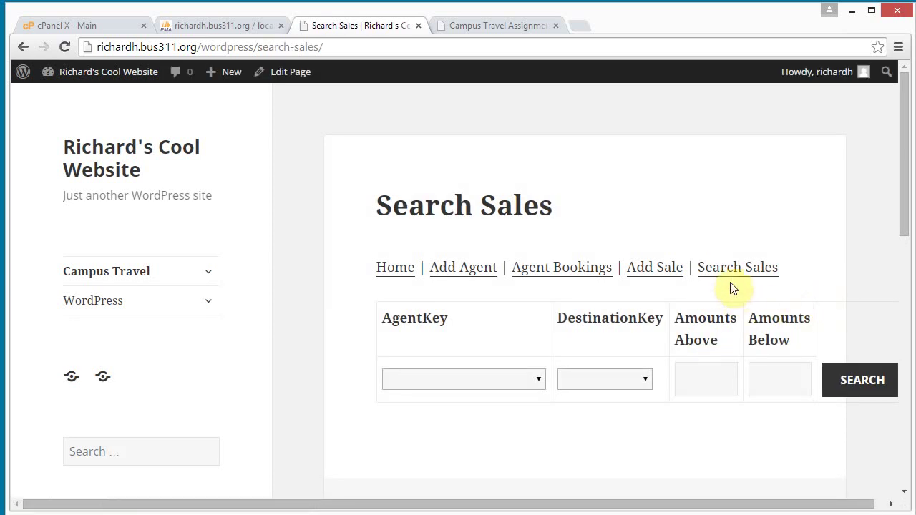
{"action": "left_click", "coordinate": [289, 72]}
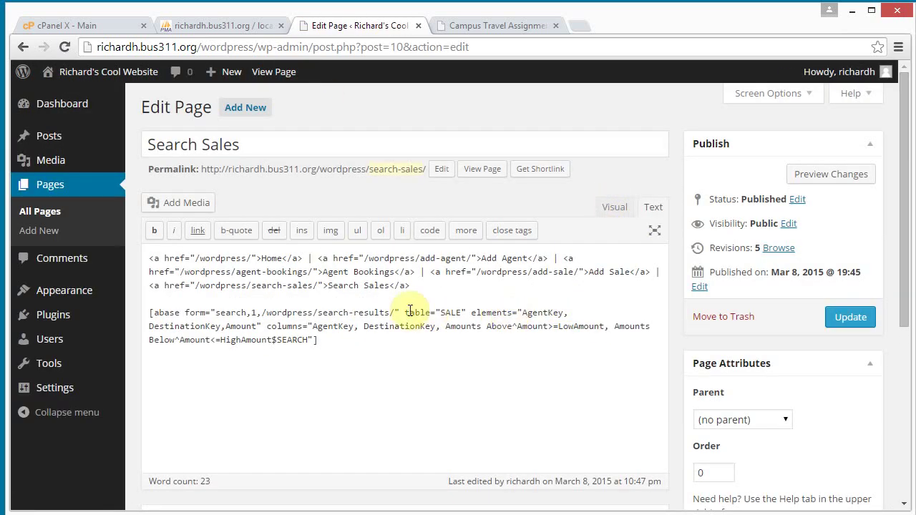
{"action": "left_click", "coordinate": [409, 286]}
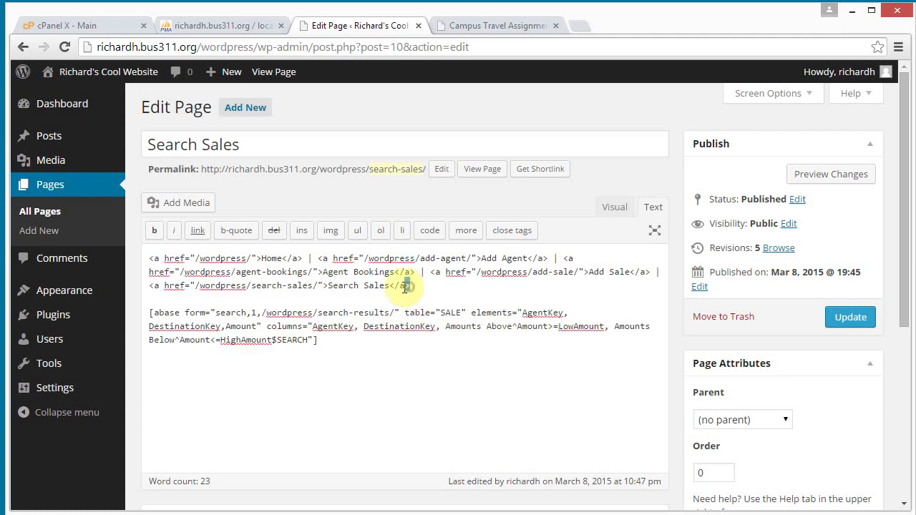
{"action": "key", "text": "Delete"}
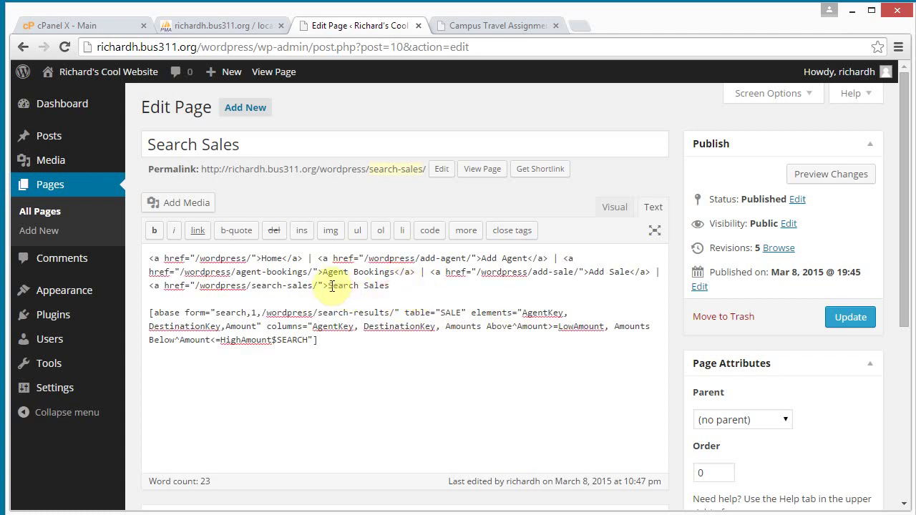
{"action": "left_click_drag", "start_coordinate": [327, 285], "coordinate": [136, 286]}
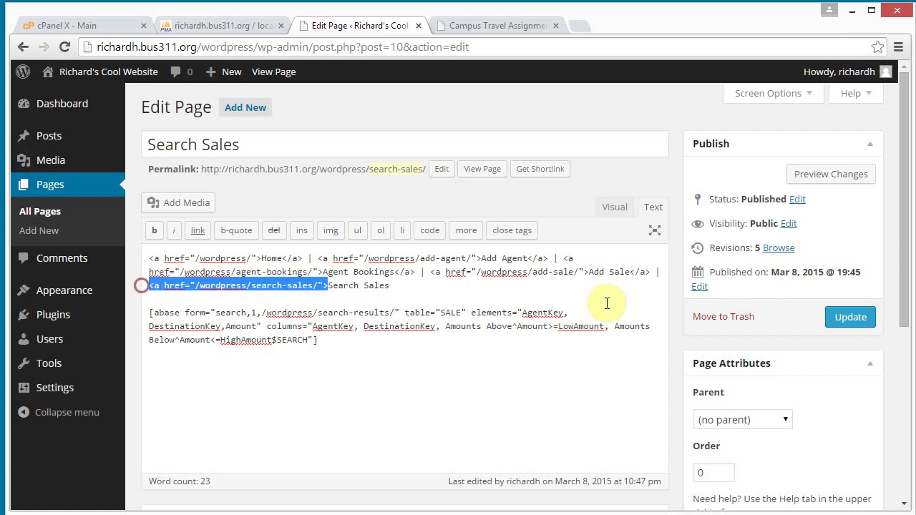
{"action": "key", "text": "Delete"}
{"action": "left_click", "coordinate": [838, 318]}
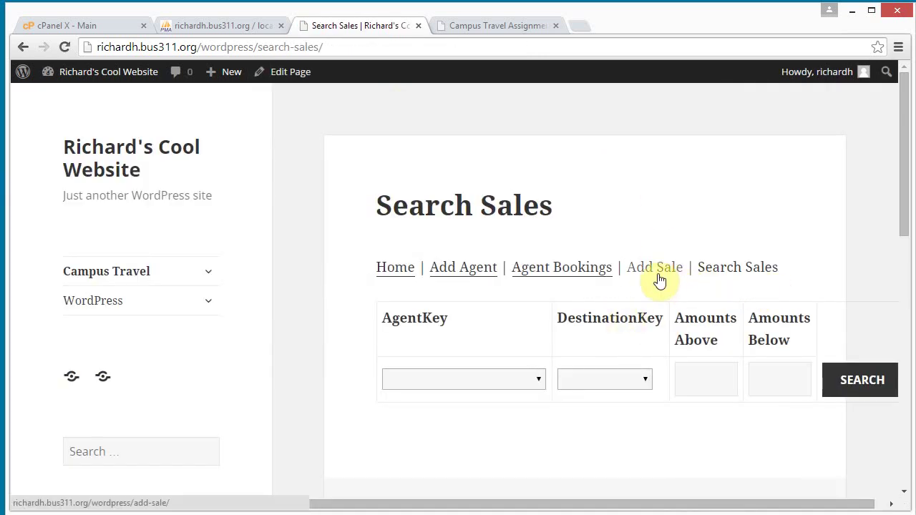
- Test the single-line menu links by visiting Add Sale, Add Agent and the Campus Travel home page
{"action": "left_click", "coordinate": [632, 280]}
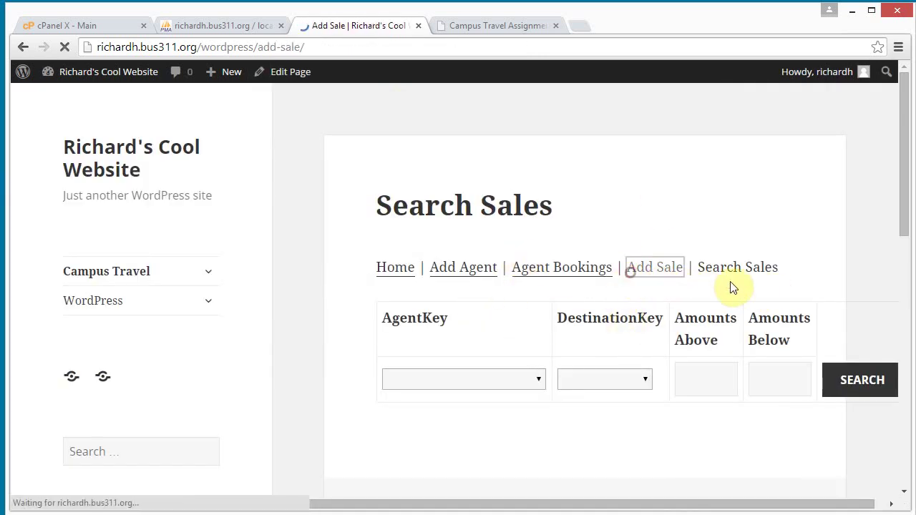
{"action": "left_click", "coordinate": [450, 277]}
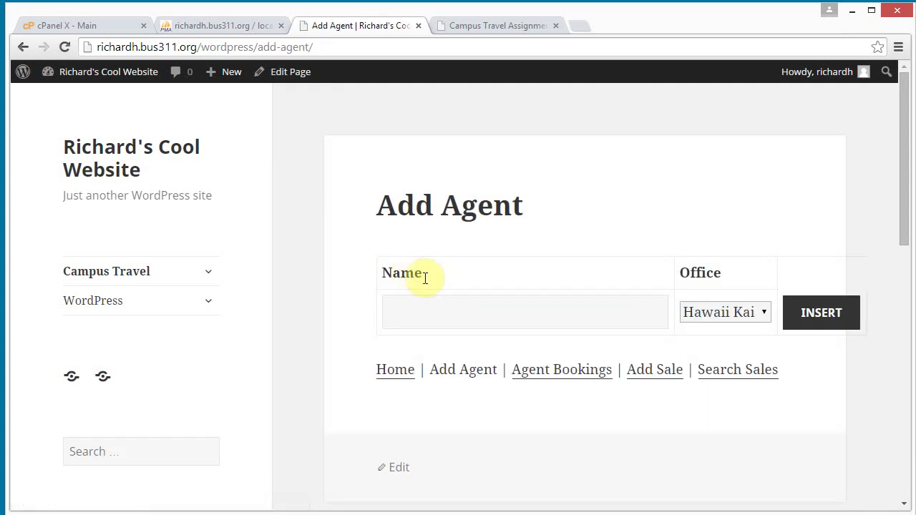
{"action": "left_click", "coordinate": [413, 369]}
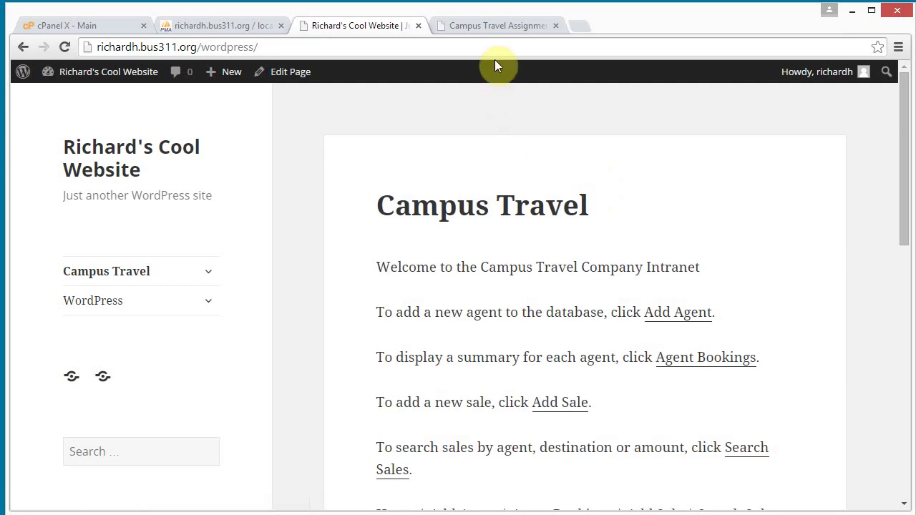
- Check the closing instructions of Step 18 in the assignment, then return to the Campus Travel home page
{"action": "left_click", "coordinate": [496, 24]}
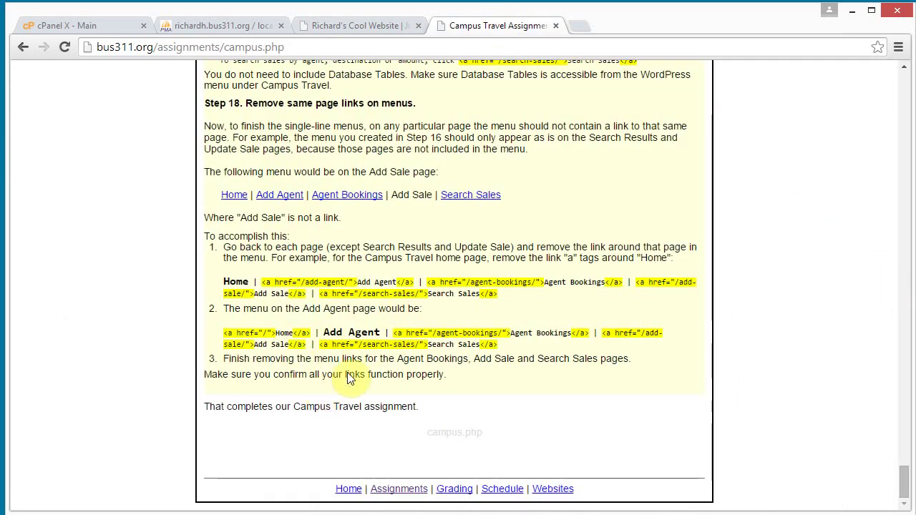
{"action": "left_click", "coordinate": [362, 24]}
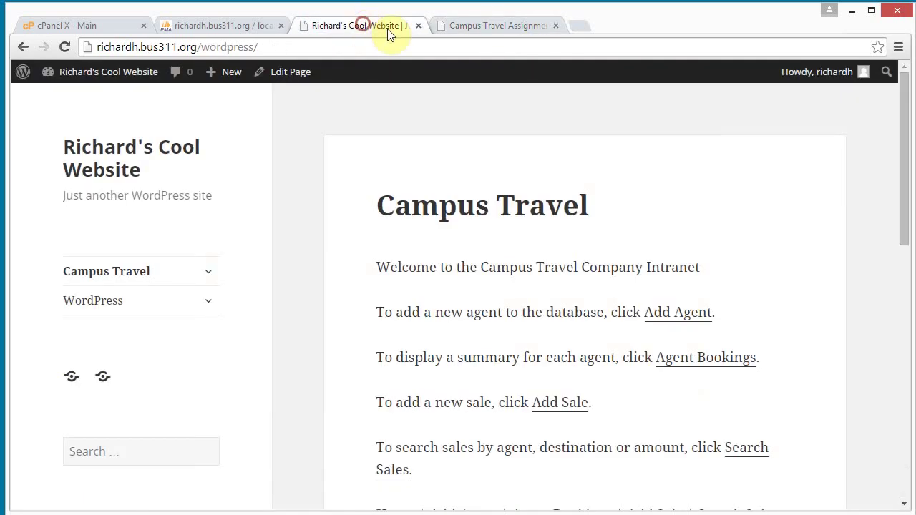
{"action": "left_click", "coordinate": [902, 146]}
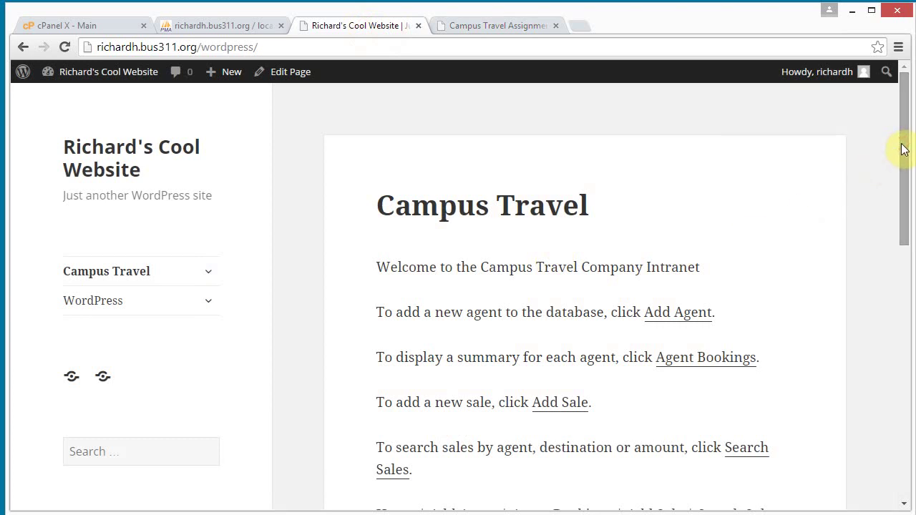